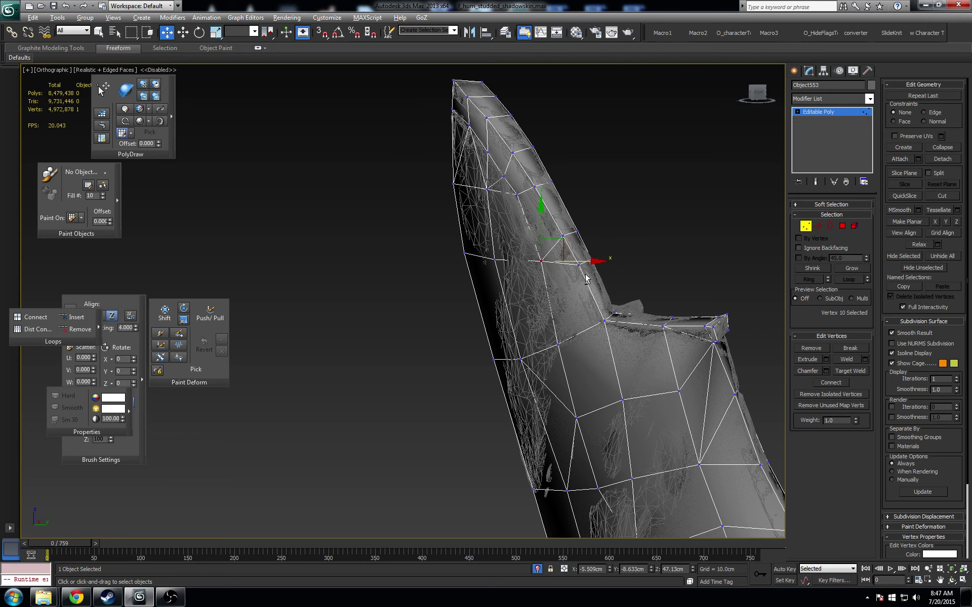
- Nudge the vertex on the outer edge of the pointed upper section slightly outward along X
middle_click_drag(585, 275, 616, 266, "alt")
middle_click_drag(575, 213, 552, 198, "alt")
left_click(521, 193)
left_click_drag(551, 195, 555, 194)
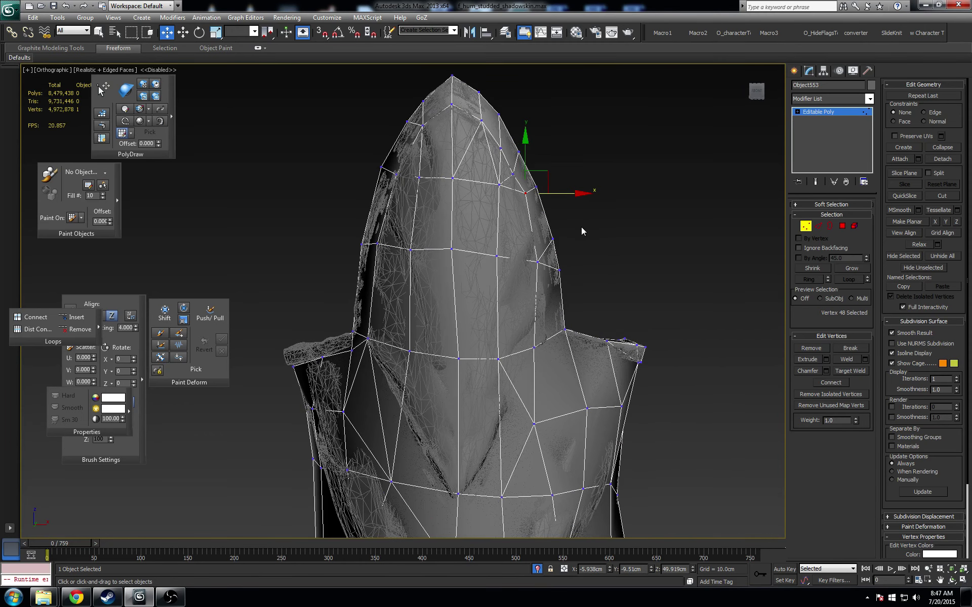
- Select the two side vertices just below the shoulder flap and nudge them slightly inward along X
middle_click_drag(581, 228, 542, 331, "alt")
left_click(550, 259)
left_click(547, 246)
middle_click_drag(598, 413, 597, 342, "alt")
left_click(548, 340)
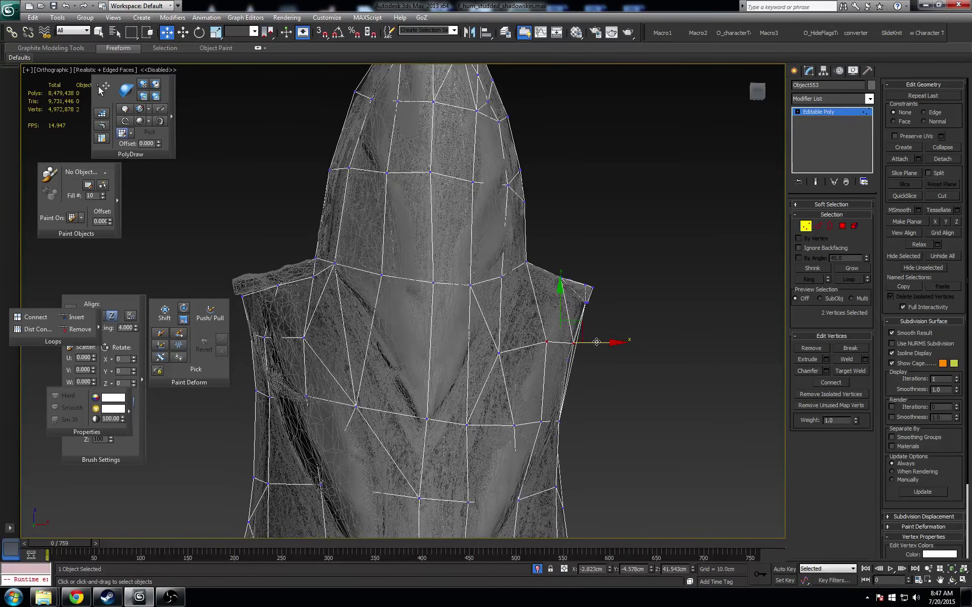
left_click_drag(596, 342, 592, 342)
- Move the vertex on the outer silhouette of the long main body inward along X by about 0.17 cm
middle_click_drag(626, 354, 587, 331, "alt")
scroll(533, 357, "up", 3)
scroll(587, 331, "down", 2)
scroll(587, 331, "down", 2)
middle_click_drag(571, 395, 525, 332)
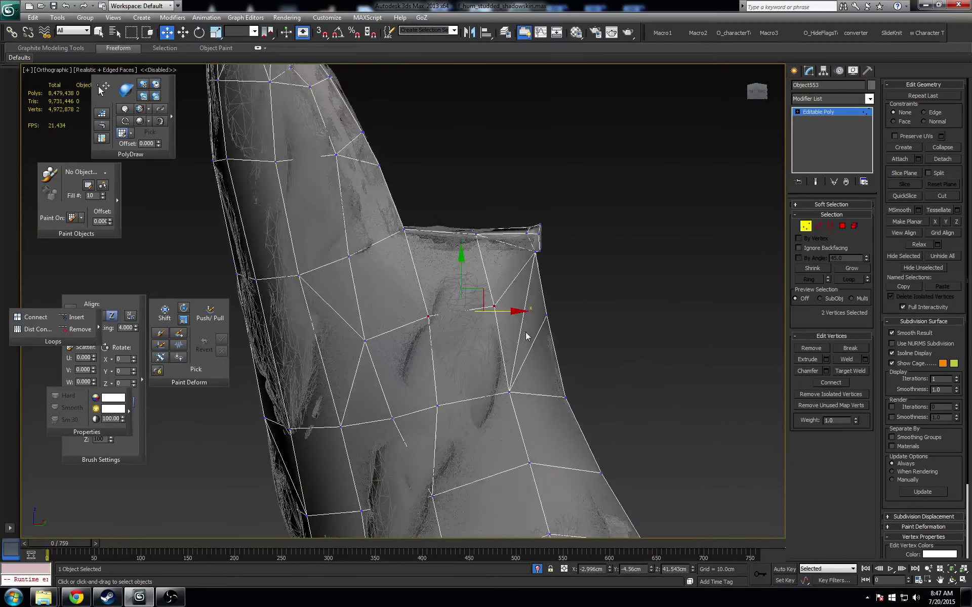
scroll(525, 332, "down", 2)
middle_click_drag(512, 444, 449, 230)
left_click(395, 234)
left_click(412, 227)
left_click_drag(448, 227, 444, 228)
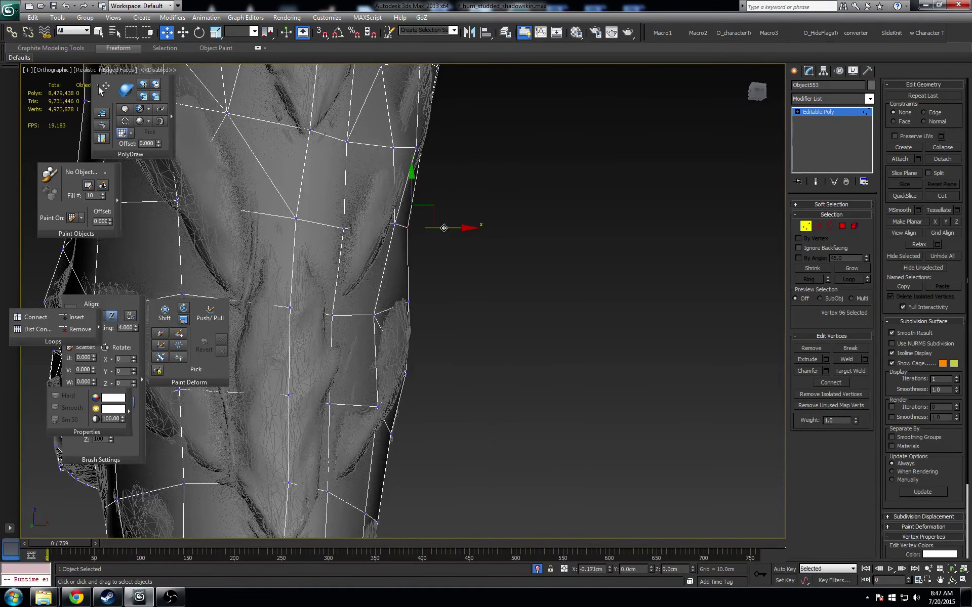
- Examine the strap, its buckle and its loop from several angles, checking how the loop's corner vertices fit the high-poly surface
middle_click_drag(438, 229, 425, 263, "alt")
scroll(446, 304, "up", 4)
middle_click_drag(534, 258, 574, 348, "alt")
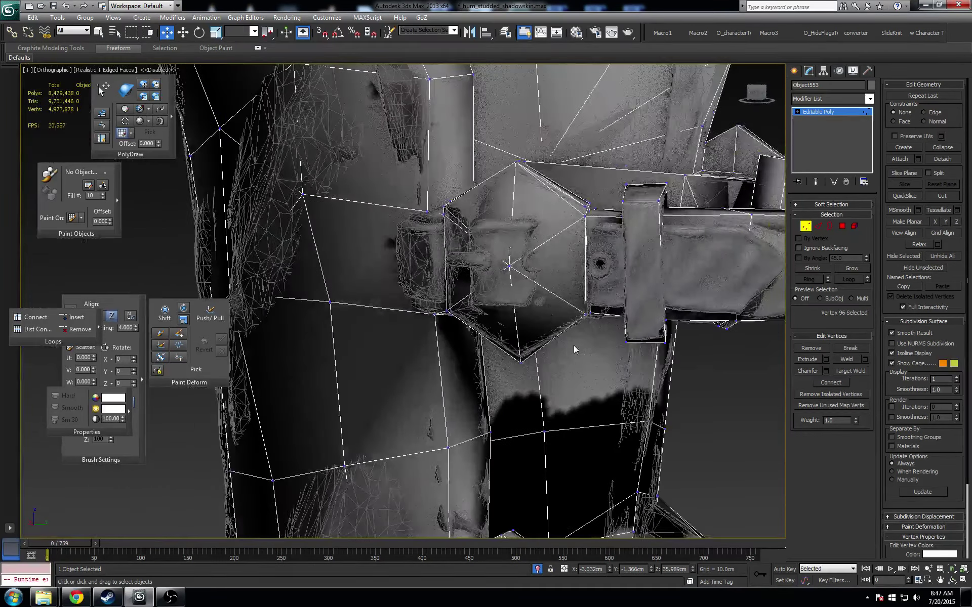
middle_click_drag(575, 445, 436, 261)
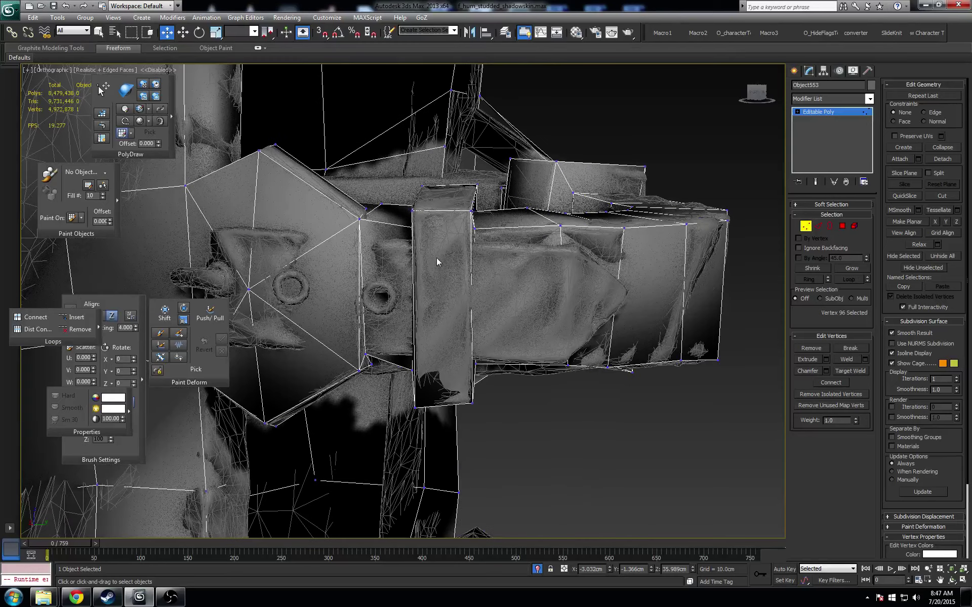
left_click(412, 210)
middle_click_drag(463, 203, 456, 253, "alt")
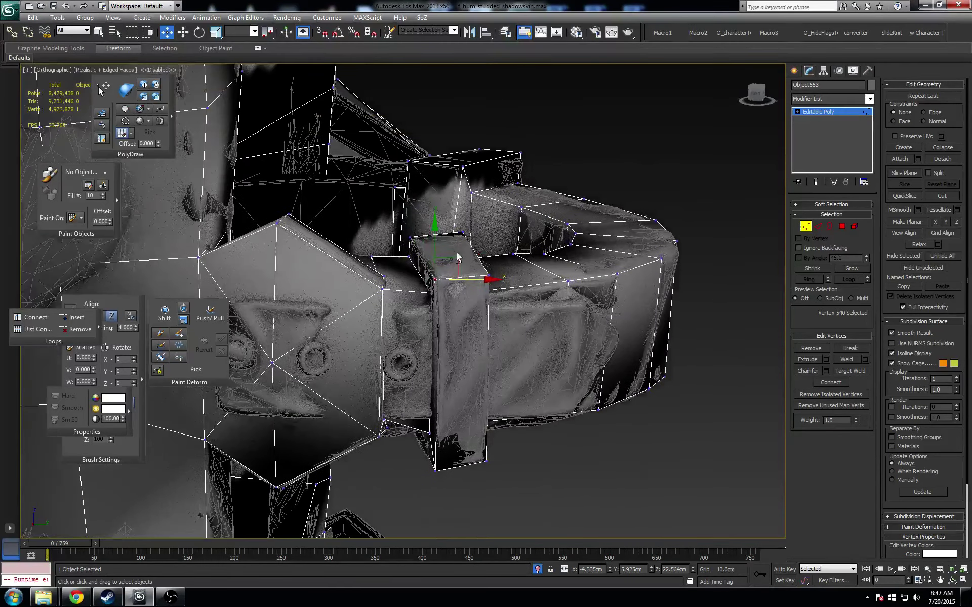
scroll(438, 236, "up", 4)
left_click(417, 175)
middle_click_drag(416, 175, 438, 246, "alt")
scroll(410, 228, "down", 5)
scroll(438, 246, "down", 3)
scroll(439, 246, "up", 8)
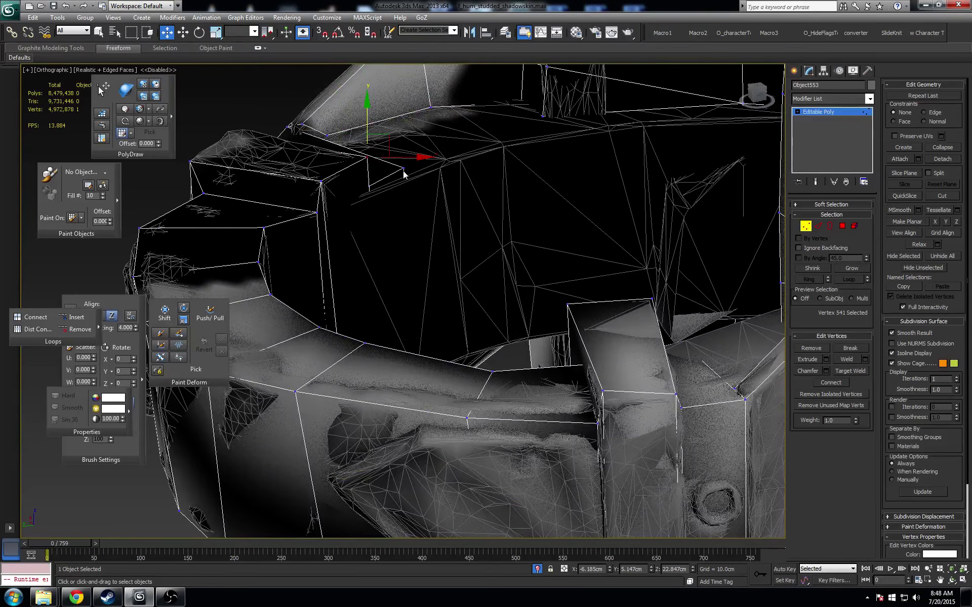
- Select the two upper vertices where the strap's inner end meets the body and move them along X toward the opening
left_click(401, 167)
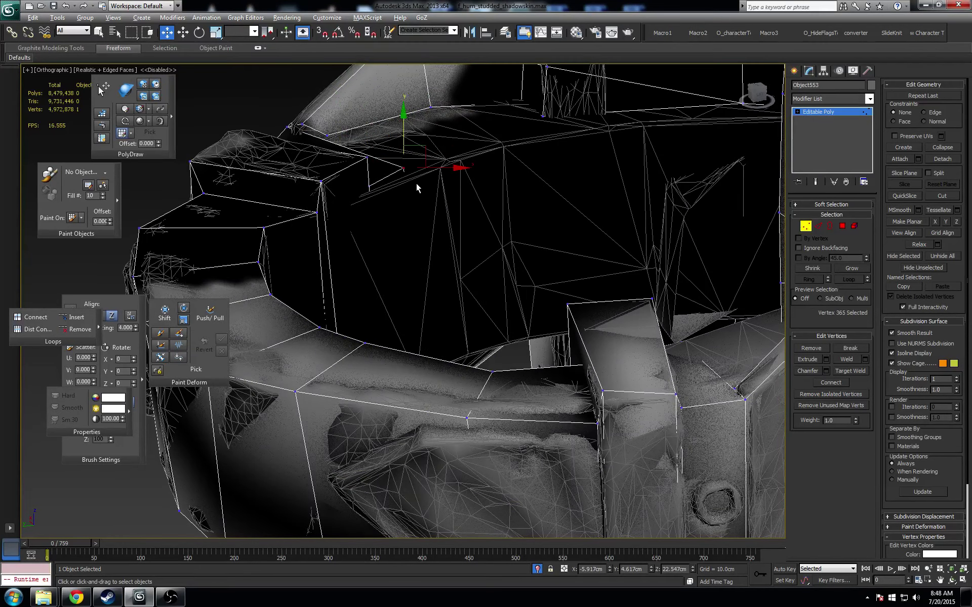
key("F3")
middle_click_drag(404, 197, 375, 217)
left_click(368, 204, "ctrl")
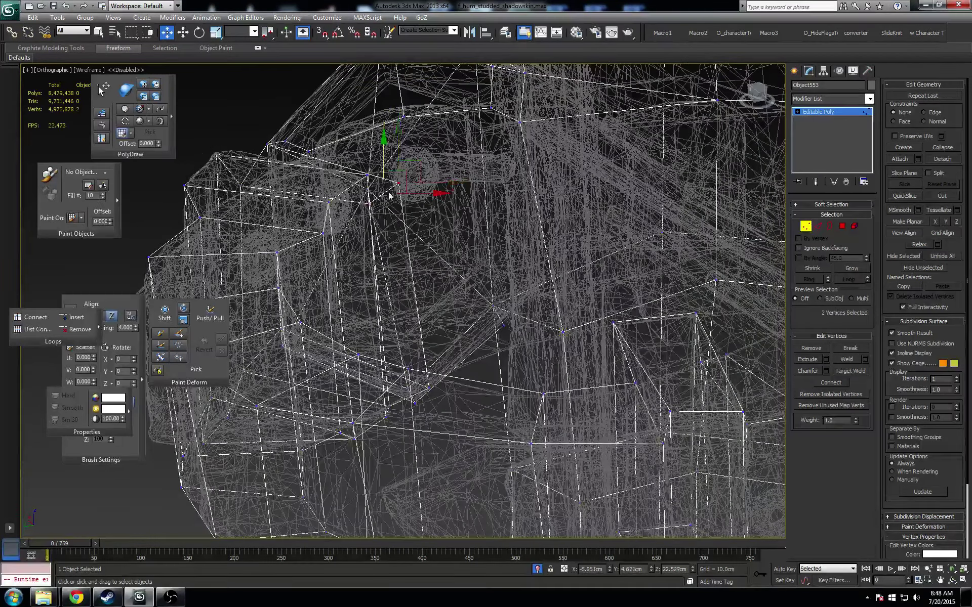
key("F3")
left_click_drag(415, 197, 434, 193)
- Select the matching pair of lower vertices at the strap's inner end and raise them slightly along Y
middle_click_drag(434, 194, 399, 306, "alt")
key("F3")
left_click_drag(386, 314, 373, 291)
key("F3")
mouse_move(409, 310)
middle_mouse_down()
mouse_move(430, 288)
mouse_move(410, 252)
middle_mouse_up()
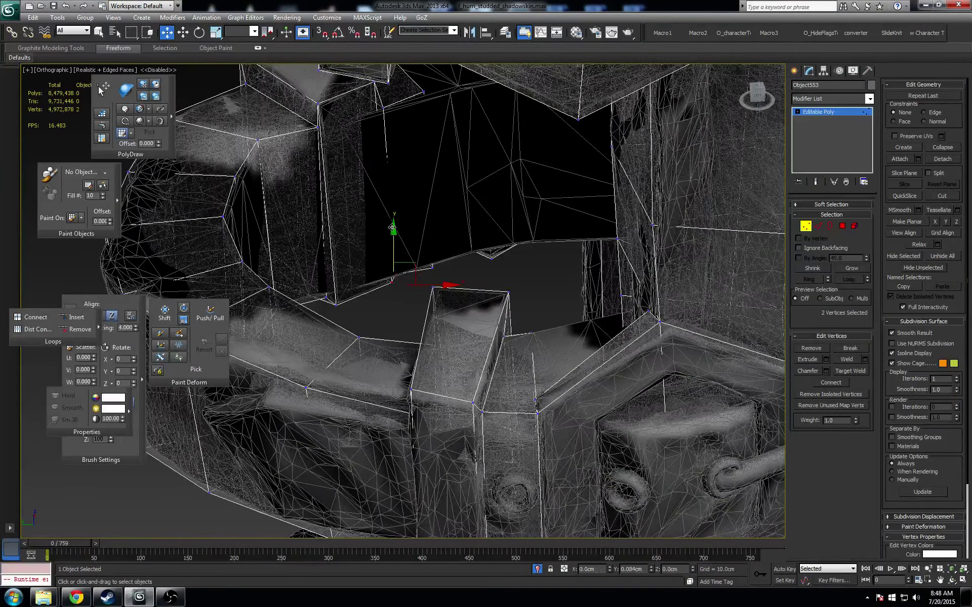
- Remove the two selected edges on the strap's inner side beside the opening
middle_click_drag(418, 182, 380, 200)
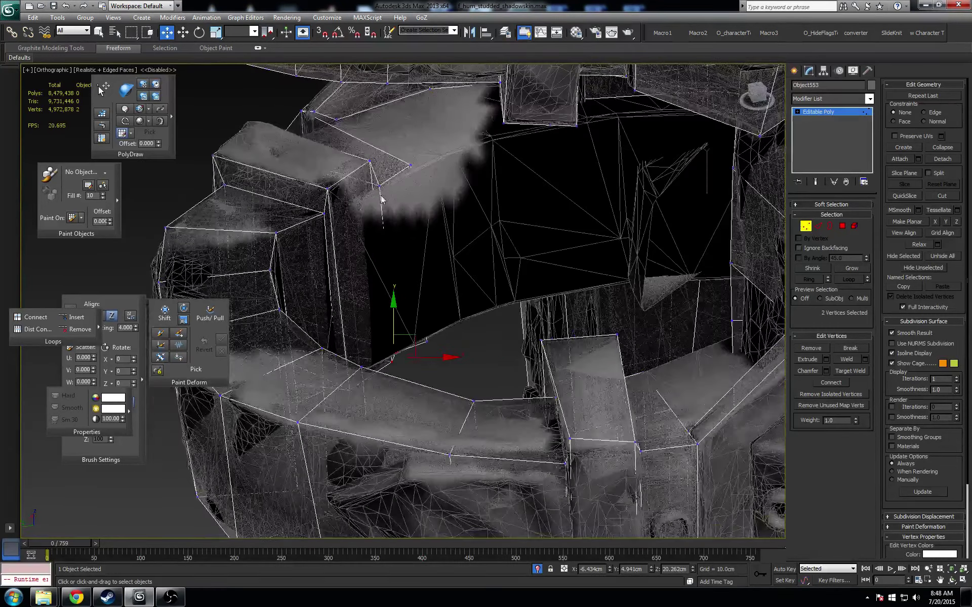
key("2")
left_click(332, 222)
middle_click_drag(332, 222, 412, 260, "alt")
left_click(381, 194, "ctrl")
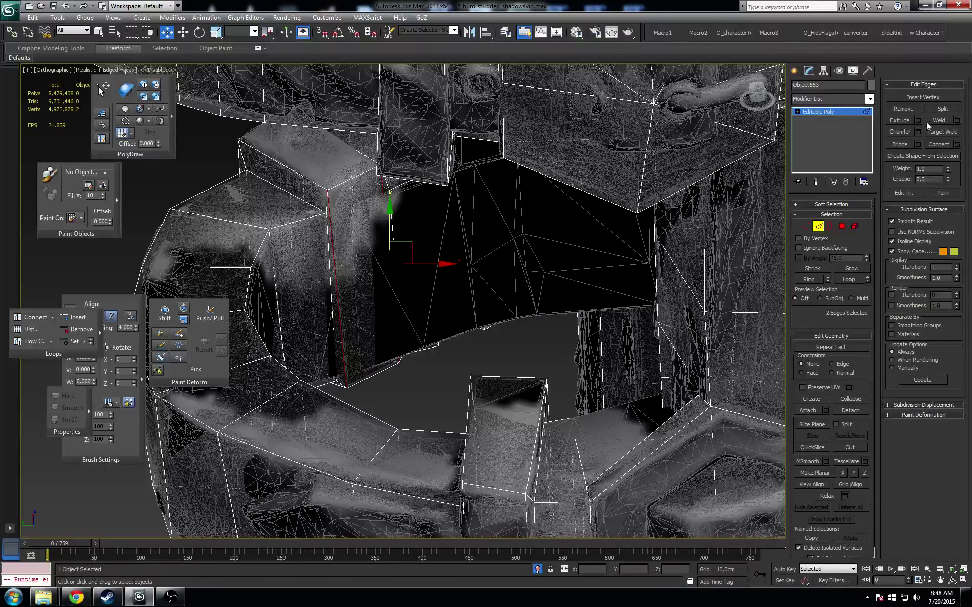
left_click(904, 109)
- Connect the upper vertex pair and the lower vertex pair across the strap's inner side with new edges
key("1")
left_click(326, 213)
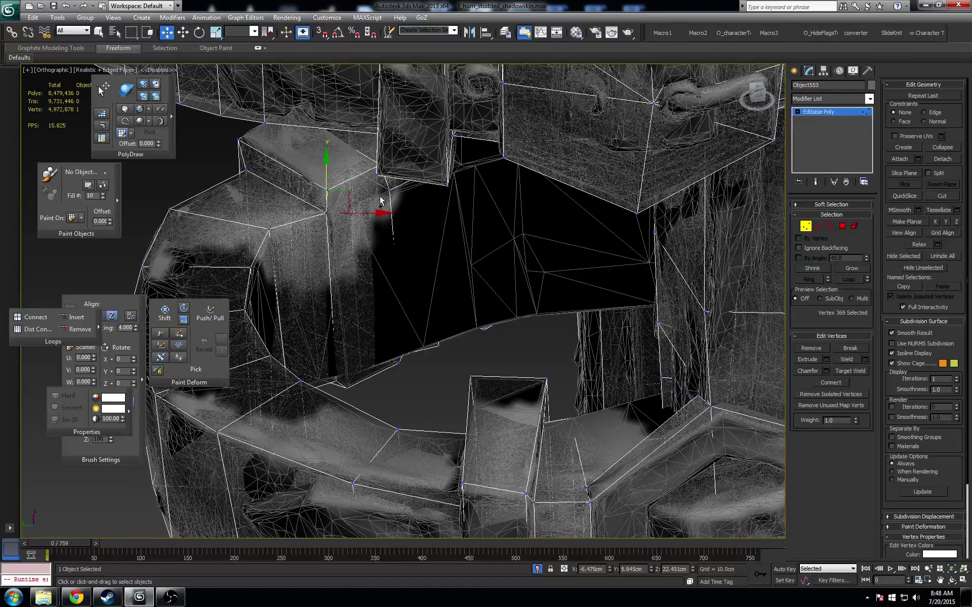
left_click(388, 191, "ctrl")
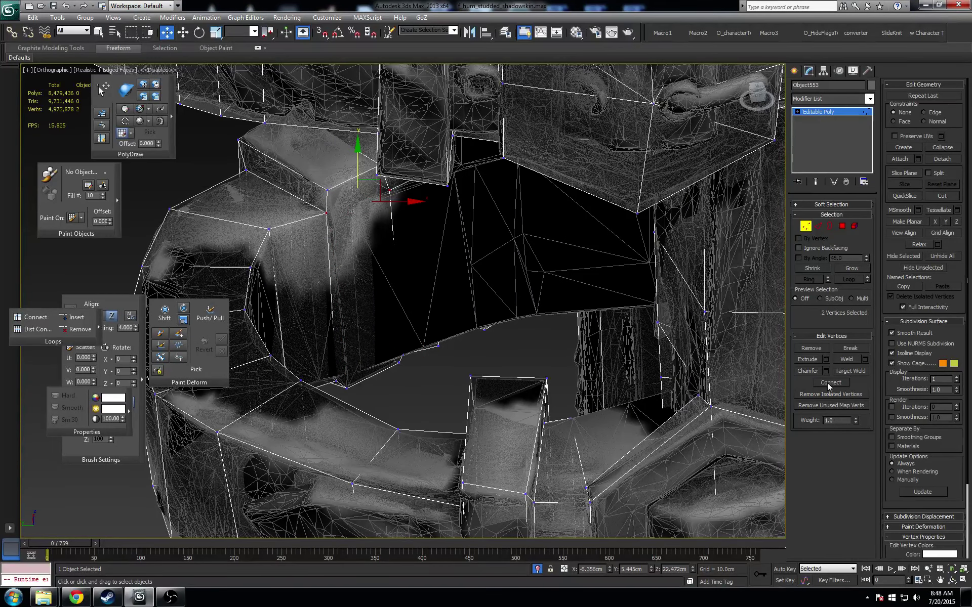
middle_click_drag(399, 363, 443, 288)
key("F3")
left_click(363, 314)
left_click(430, 288, "ctrl")
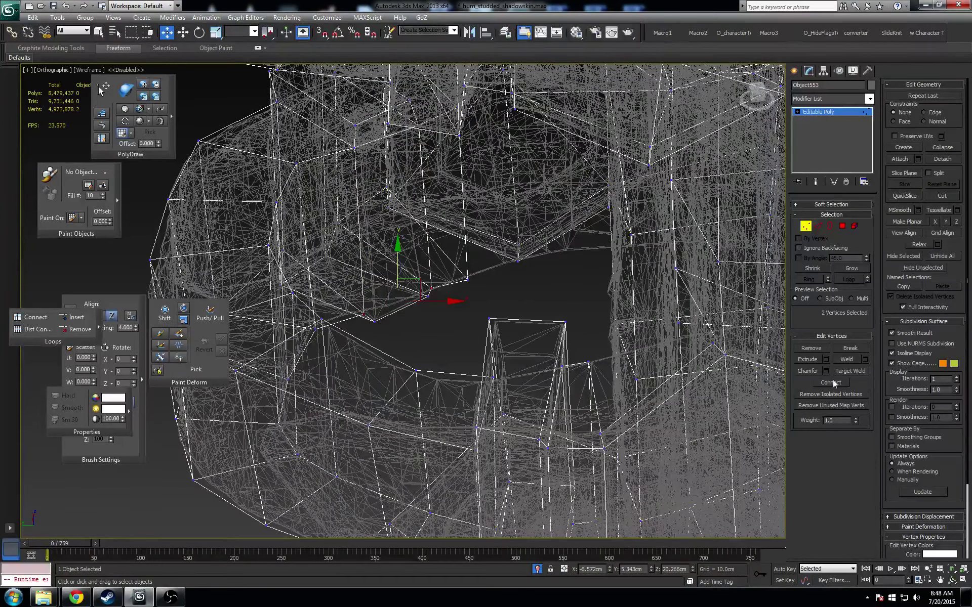
middle_click_drag(653, 343, 437, 292, "alt")
- Select the upper corner vertex on the strap's inner side and nudge it along X to fit the high-poly surface
key("F3")
key("F3")
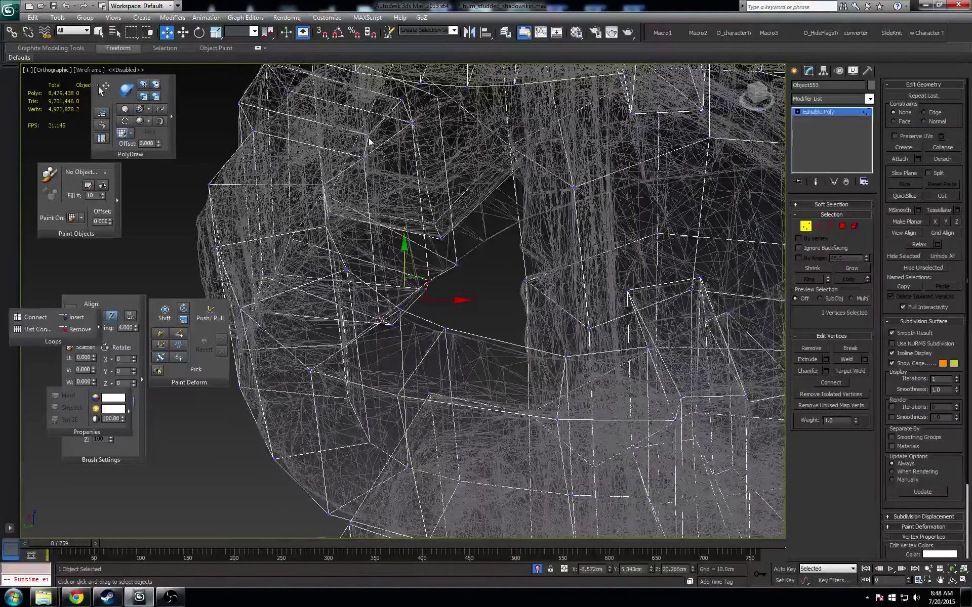
left_click(369, 136)
left_click(364, 158)
key("F3")
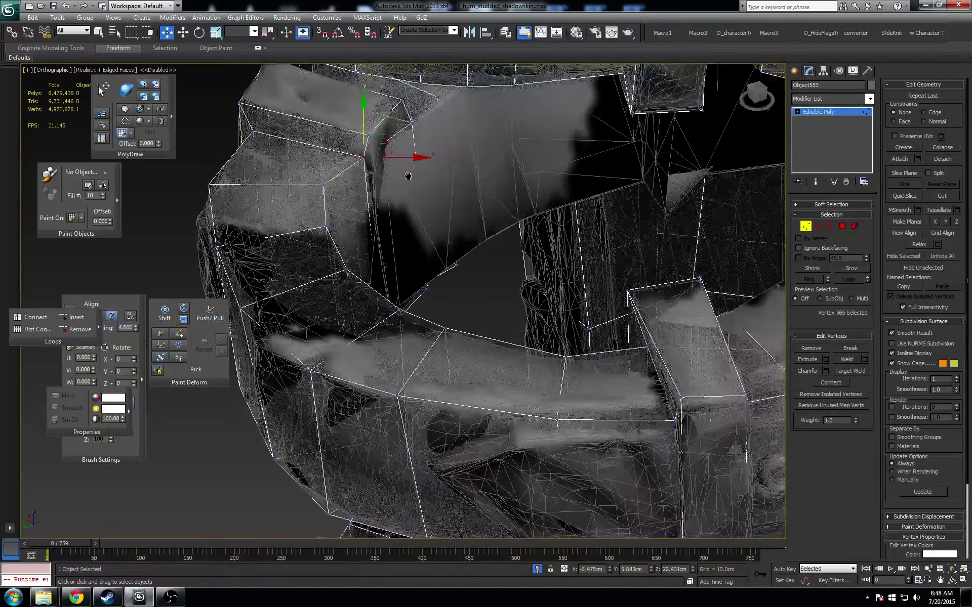
middle_click_drag(405, 168, 407, 182)
mouse_move(407, 182)
middle_mouse_down("alt")
mouse_move(420, 181)
mouse_move(409, 171)
mouse_move(420, 182)
mouse_move(414, 173)
mouse_move(430, 175)
middle_mouse_up("alt")
left_click_drag(399, 172, 403, 172)
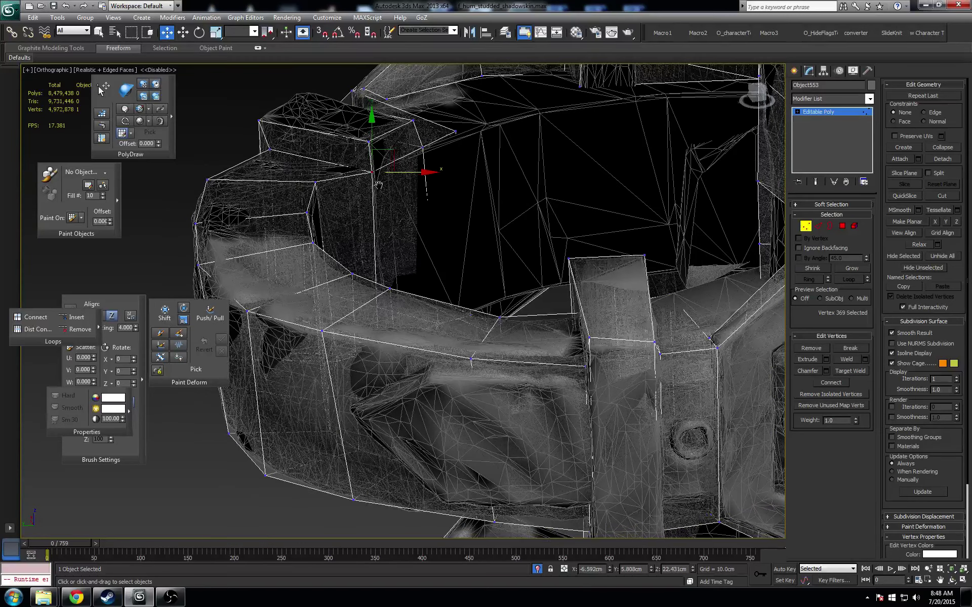
- Raise the rear top corner vertex of the strap's raised block along Y to clear the high-poly surface
middle_click_drag(321, 134, 385, 173)
scroll(384, 173, "up", 4)
key("F3")
left_click(341, 93)
middle_click_drag(341, 93, 344, 173)
key("F3")
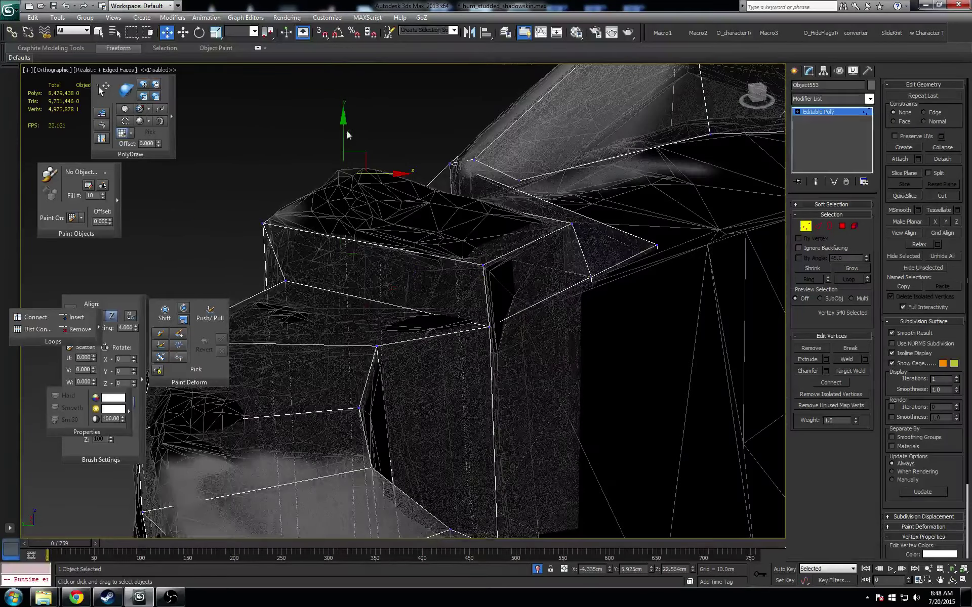
left_click_drag(343, 125, 342, 101)
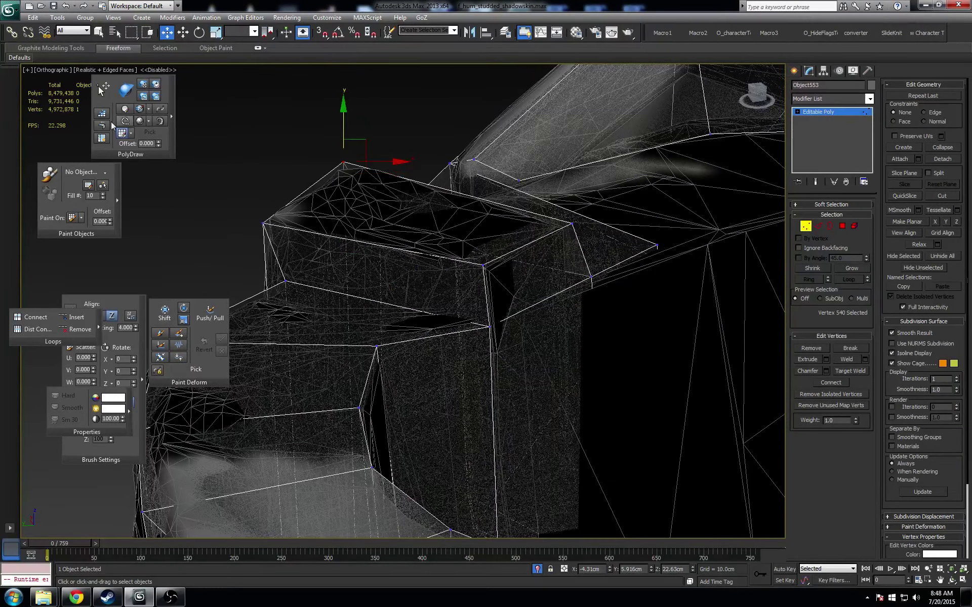
- Set PolyDraw to draw on a surface, picking the ZBrush high-poly mesh as the target with an offset of 0.040
left_click(102, 125)
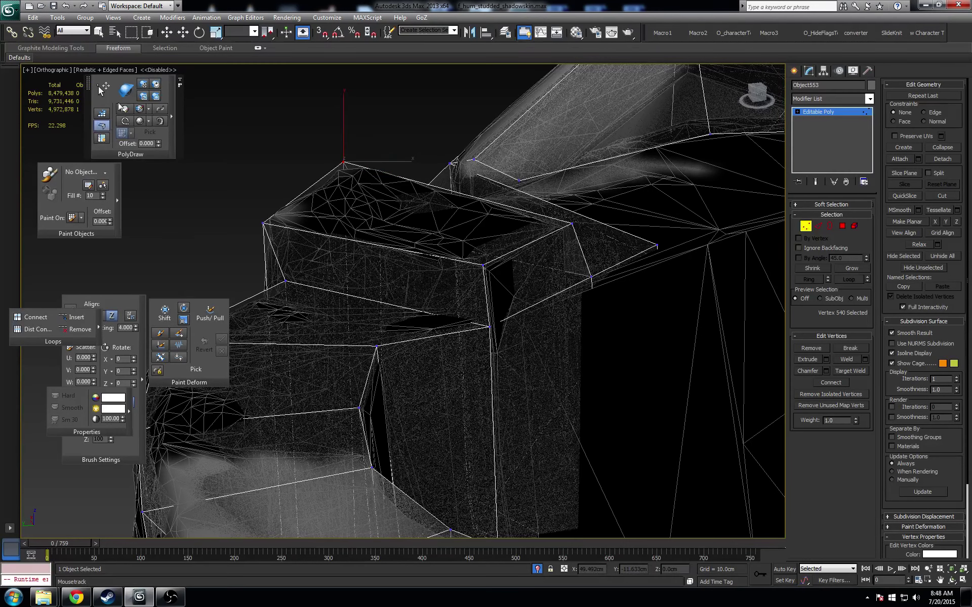
left_click(125, 90)
left_click(121, 91)
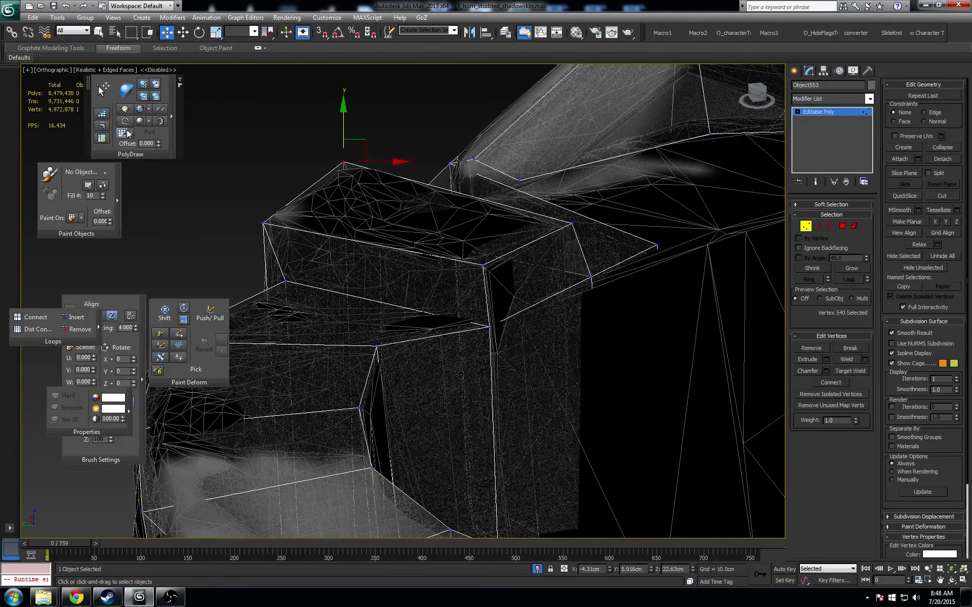
left_click(129, 133)
left_click(123, 158)
left_click(149, 133)
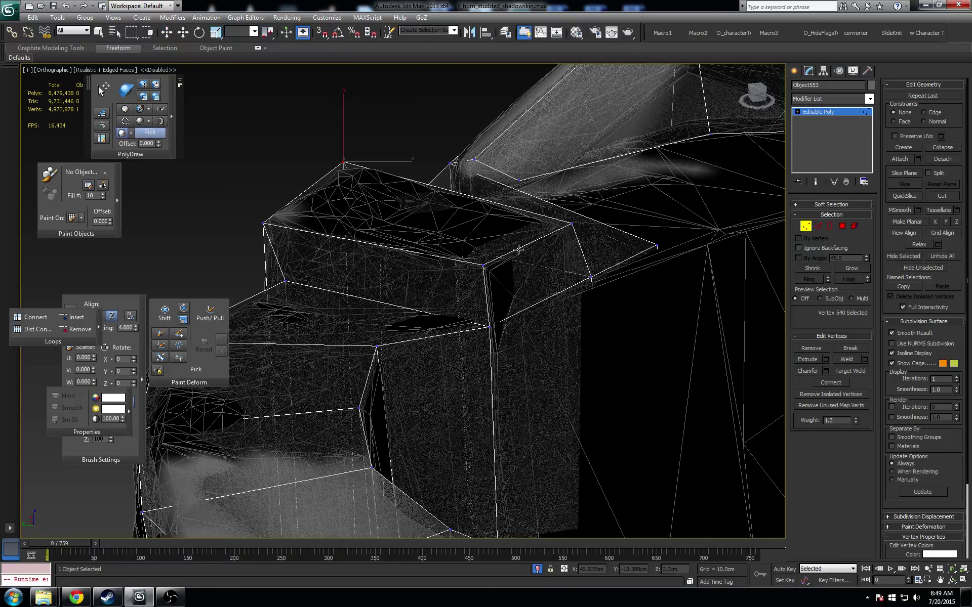
left_click(370, 215)
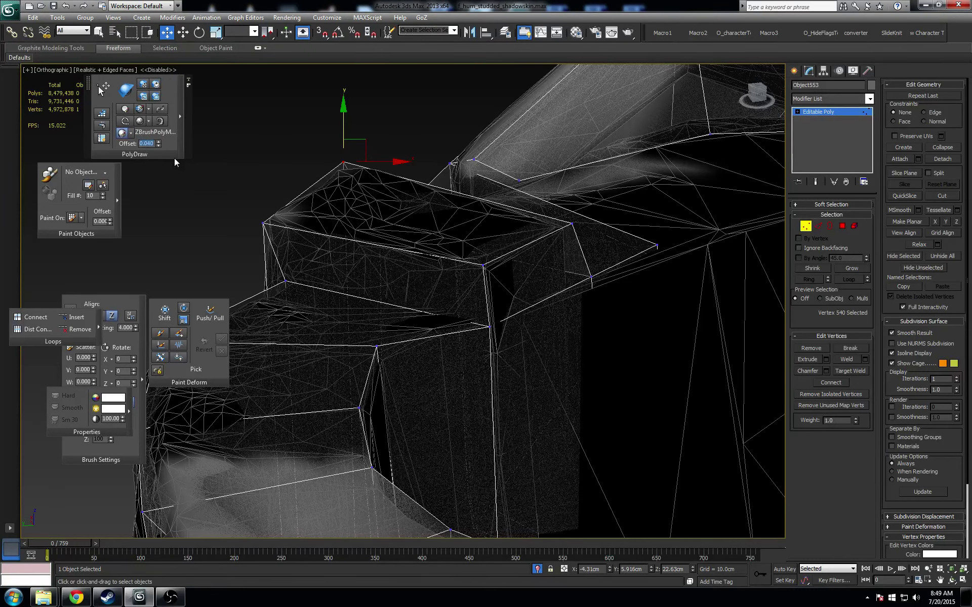
- Move the pointed end vertex beside the strap's raised block along X, further across the dark inner surface
middle_click_drag(343, 152, 395, 174)
left_click(392, 156)
scroll(400, 170, "down", 2)
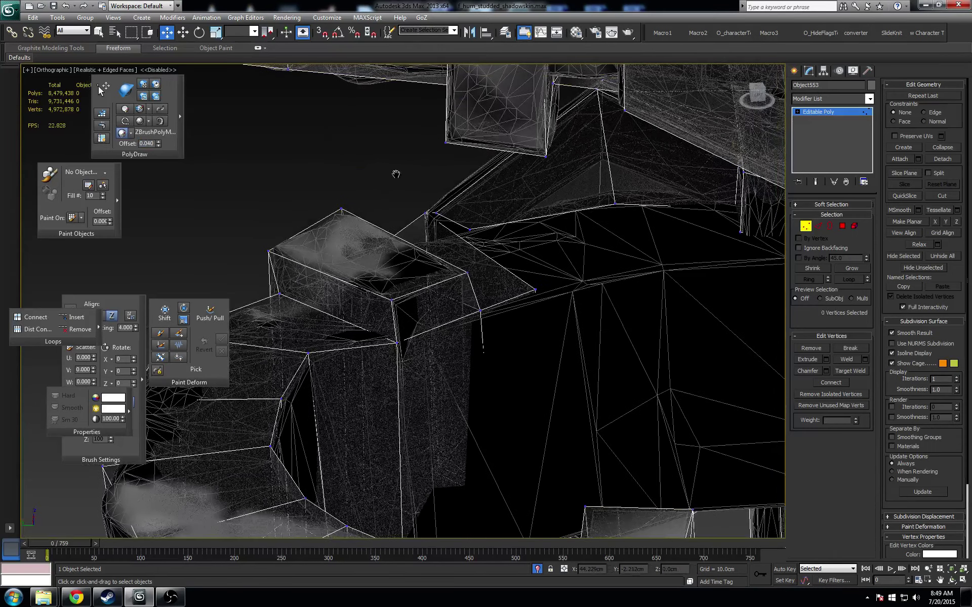
left_click(534, 288)
scroll(560, 299, "up", 4)
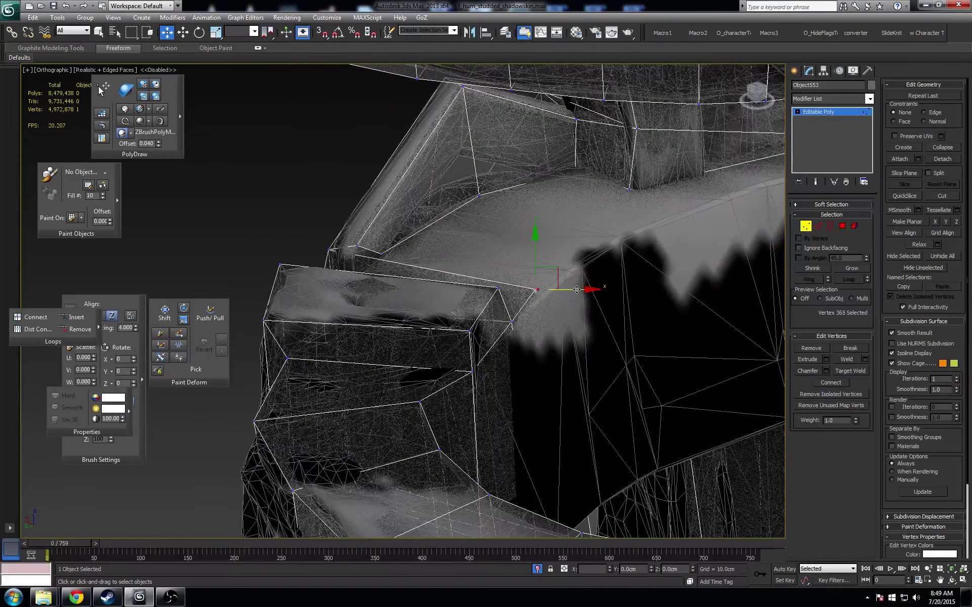
left_click_drag(576, 290, 597, 289)
- Select three lower vertices where the strap's inner side meets the body and nudge them along X
scroll(597, 336, "down", 4)
middle_click_drag(597, 336, 545, 251, "alt")
key("F3")
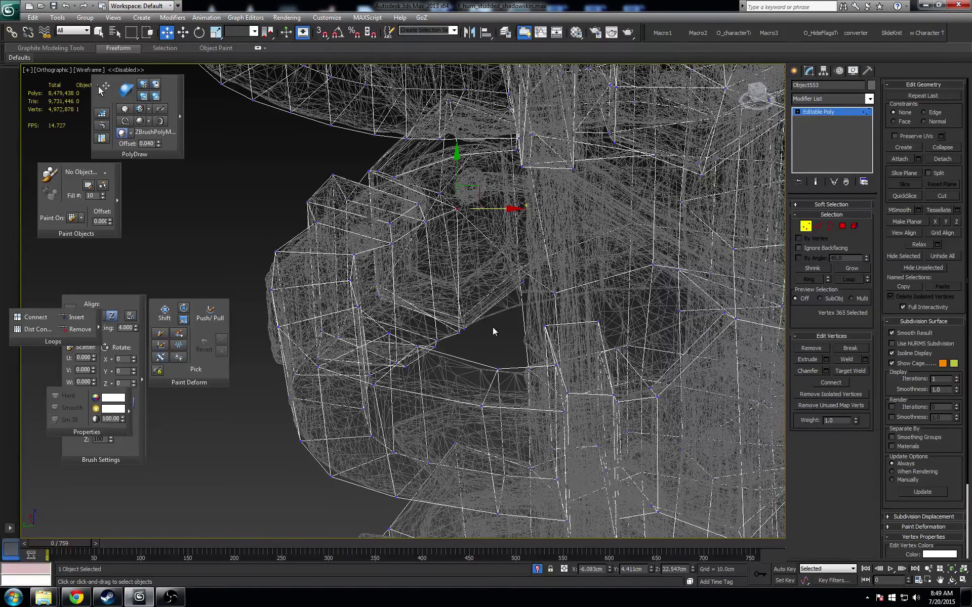
scroll(572, 255, "up", 5)
key("F3")
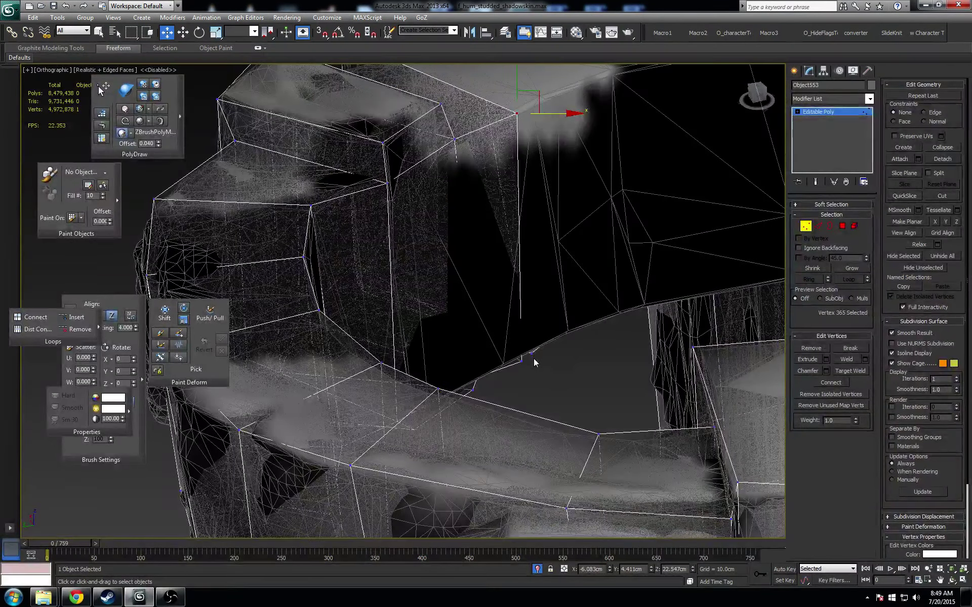
middle_click_drag(534, 361, 483, 335, "alt")
key("F3")
left_click(466, 334)
left_click(461, 344, "ctrl")
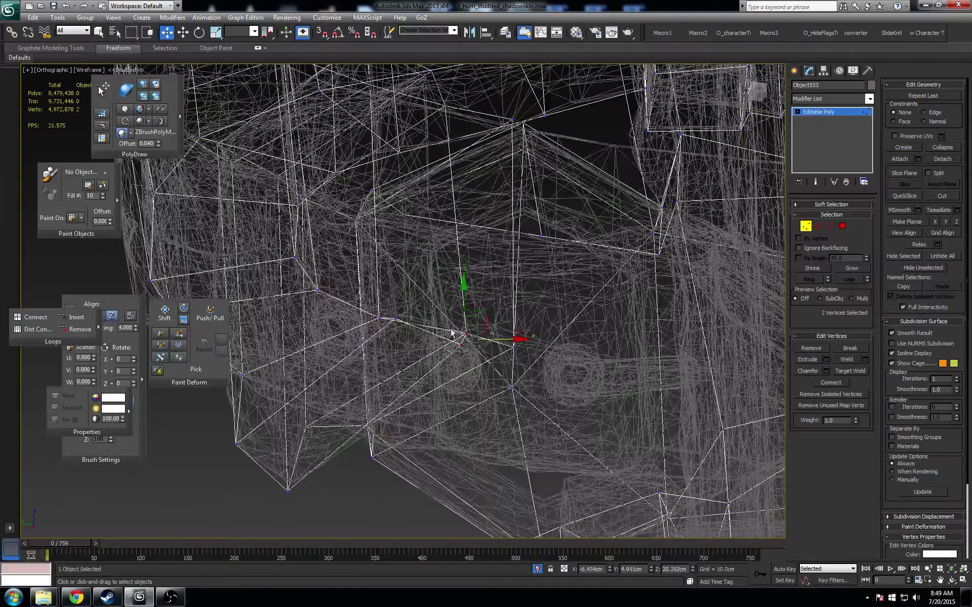
left_click_drag(506, 363, 506, 363, "ctrl")
middle_click_drag(505, 363, 536, 329, "alt")
key("F3")
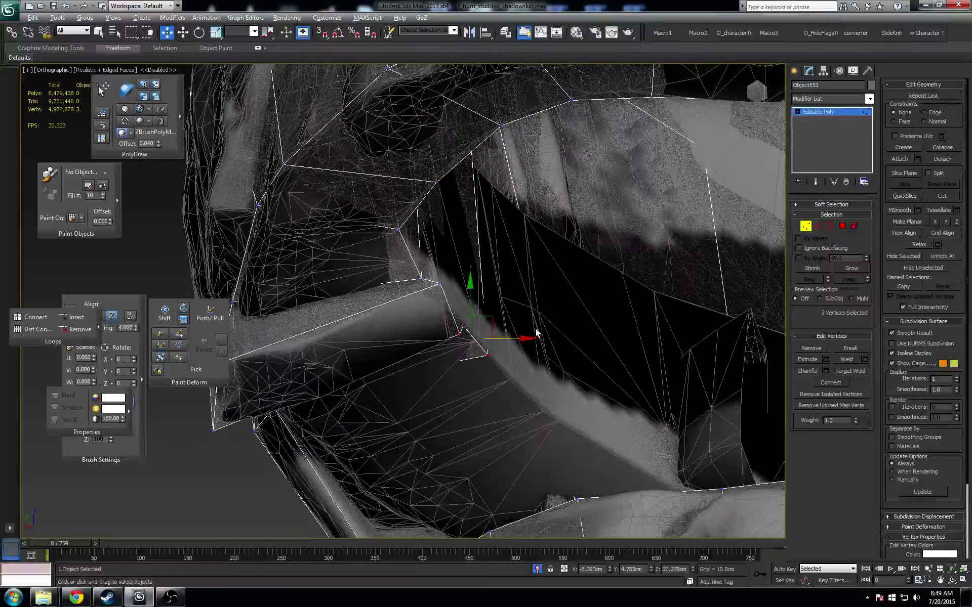
left_click_drag(507, 339, 513, 339)
- Cut a new vertex into the crease edge running behind the end corner of the strap's raised block
left_click(440, 284)
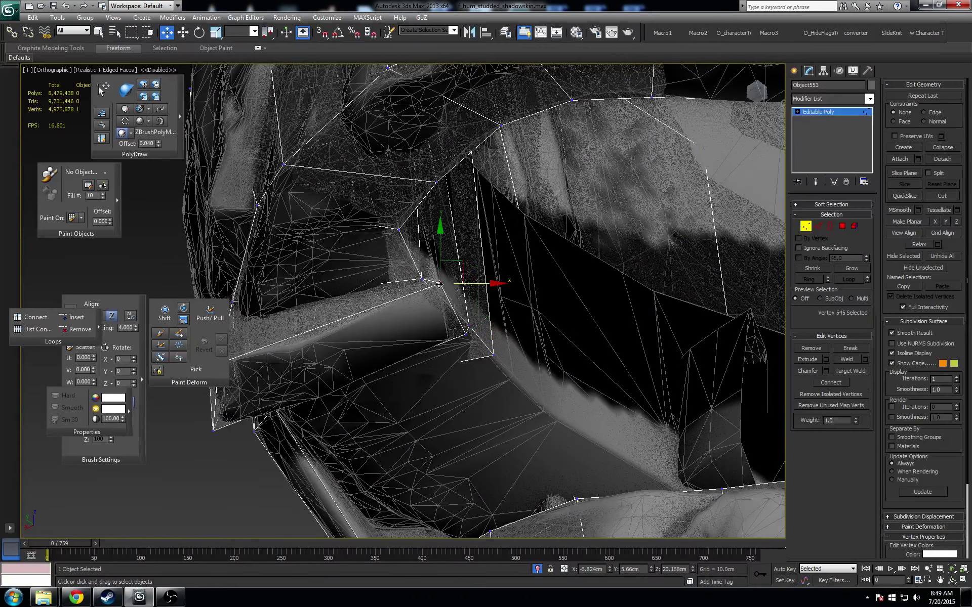
scroll(476, 275, "up", 3)
scroll(476, 273, "up", 3)
middle_click_drag(476, 273, 561, 276, "alt")
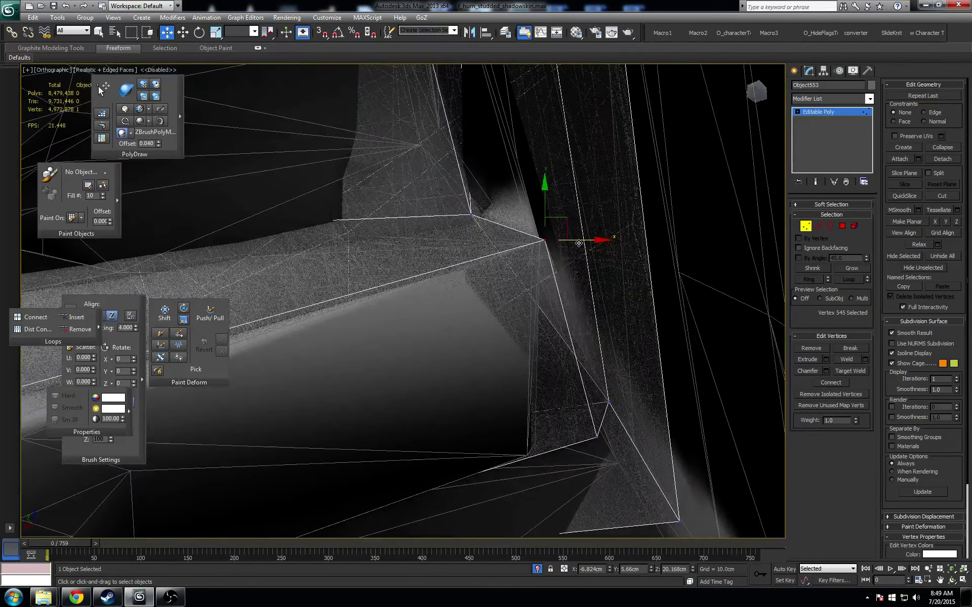
middle_click_drag(575, 240, 554, 265, "alt")
scroll(554, 266, "down", 3)
scroll(554, 269, "down", 2)
key("2")
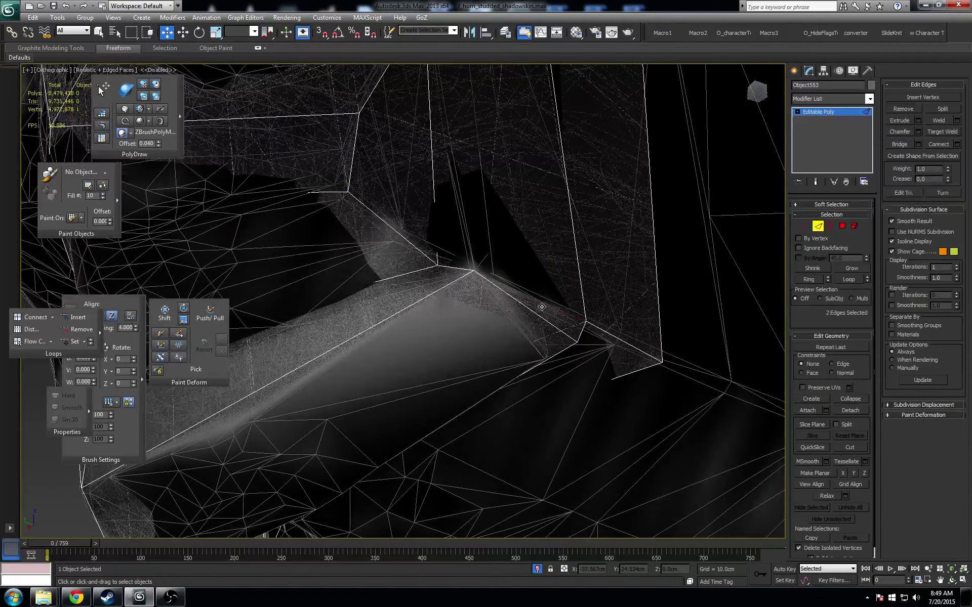
left_click(547, 315)
scroll(553, 306, "up", 2)
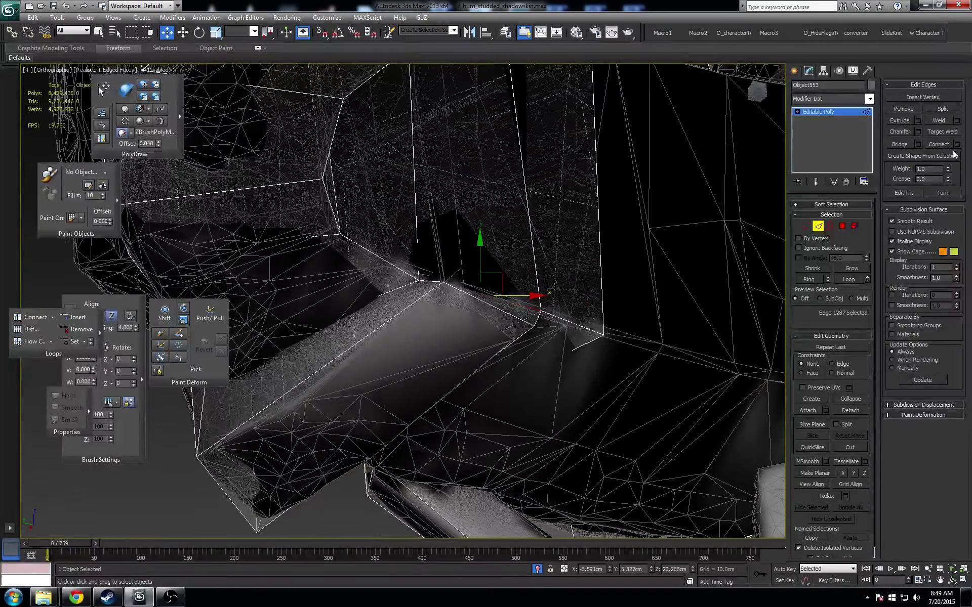
left_click(845, 448)
scroll(506, 294, "up", 3)
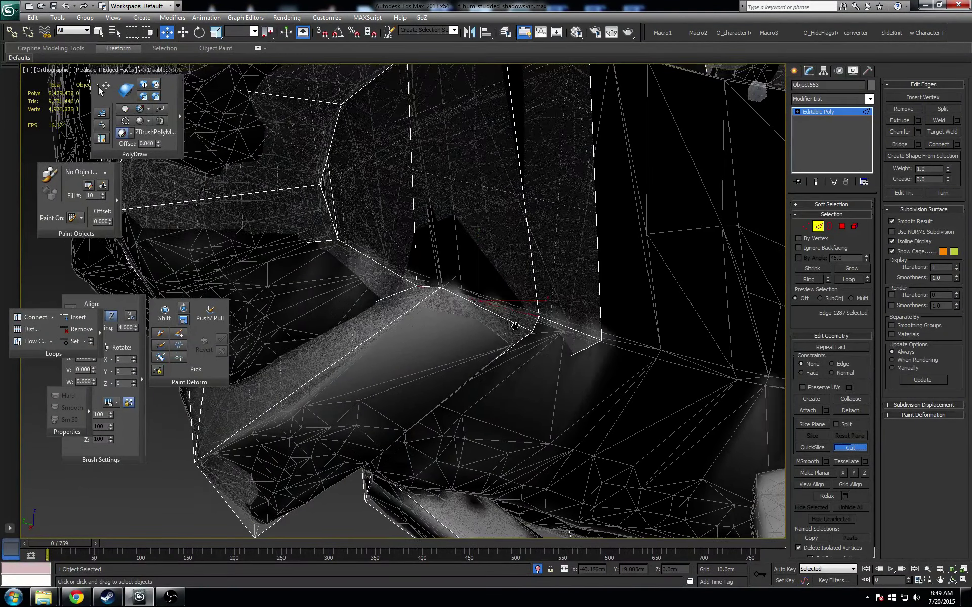
key("F3")
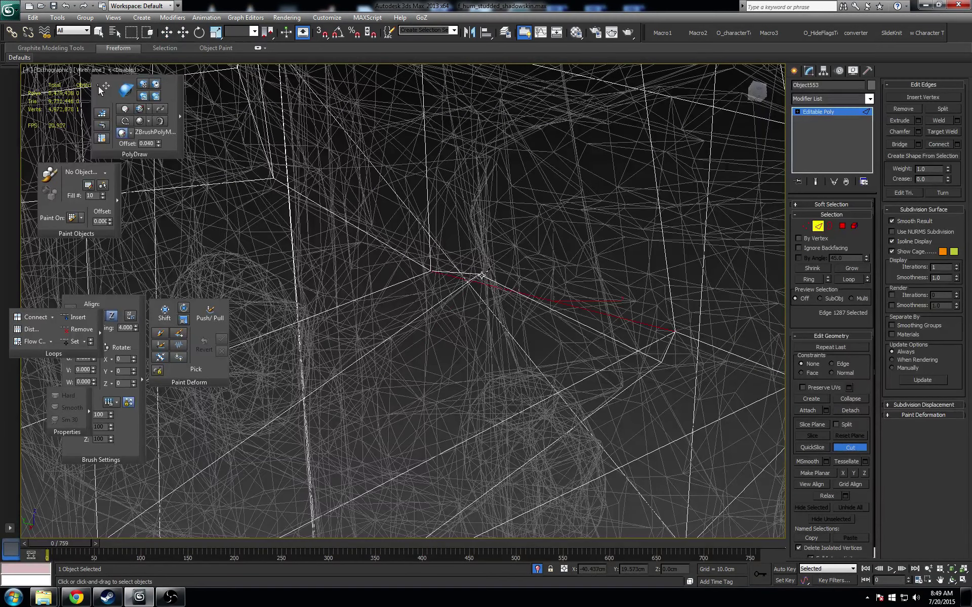
left_click(482, 275)
- Move the newly cut vertex up onto the dark inner surface above the raised block's end corner
key("1")
left_click(568, 305)
key("F3")
mouse_move(598, 306)
left_mouse_down()
mouse_move(509, 262)
mouse_move(482, 203)
mouse_move(482, 167)
left_mouse_up()
key("F3")
key("F3")
key("F3")
key("F3")
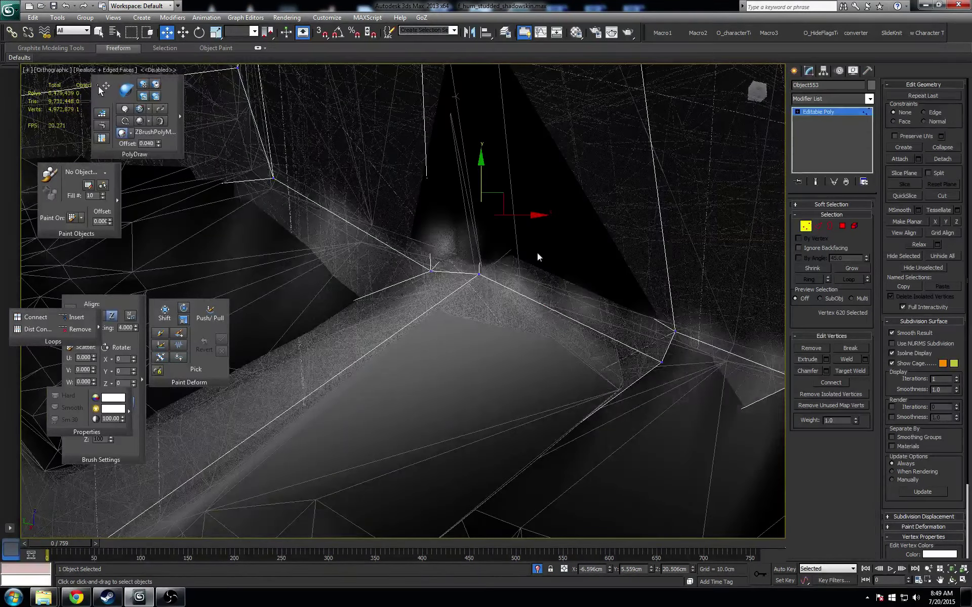
- Nudge the new vertex along X to fit it against the high-poly inner surface
scroll(519, 307, "down", 4)
middle_click_drag(537, 254, 544, 298)
key("F3")
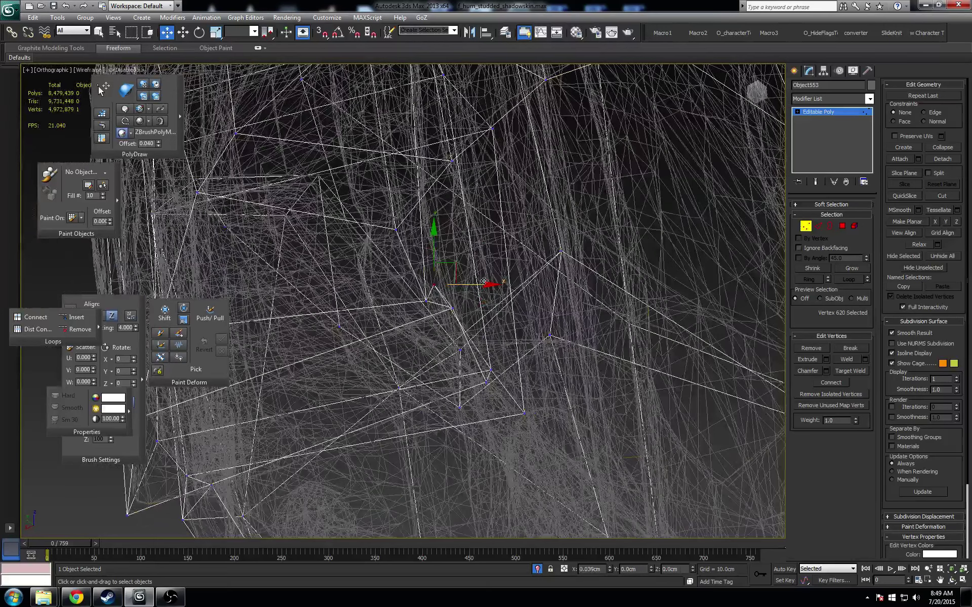
left_click_drag(484, 281, 504, 281)
key("F3")
middle_click_drag(489, 282, 429, 233, "alt")
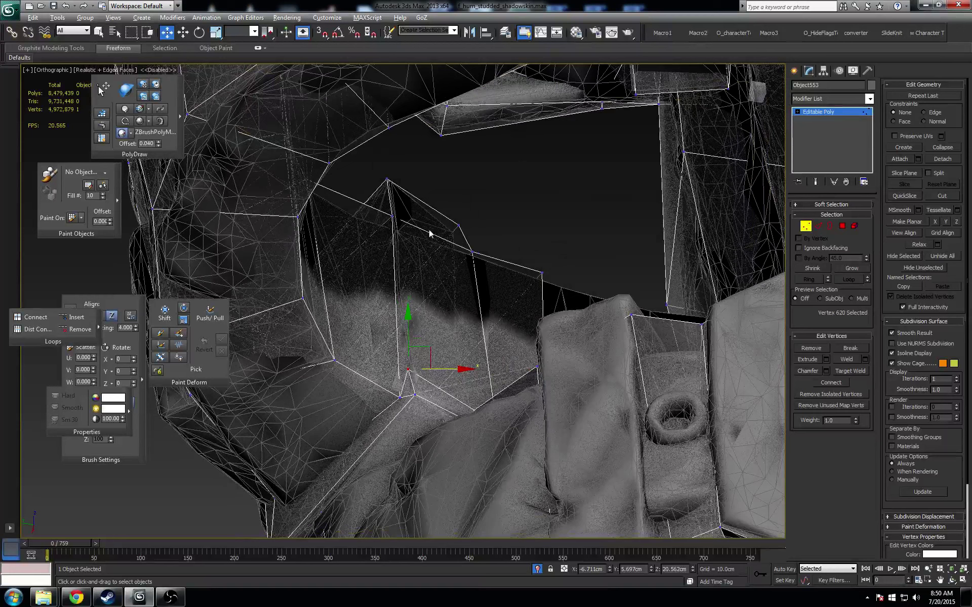
- Connect the new vertex to the upper vertex of the inner wall above it with an edge
left_click(393, 217, "ctrl")
middle_click_drag(470, 330, 403, 303)
scroll(436, 380, "up", 2)
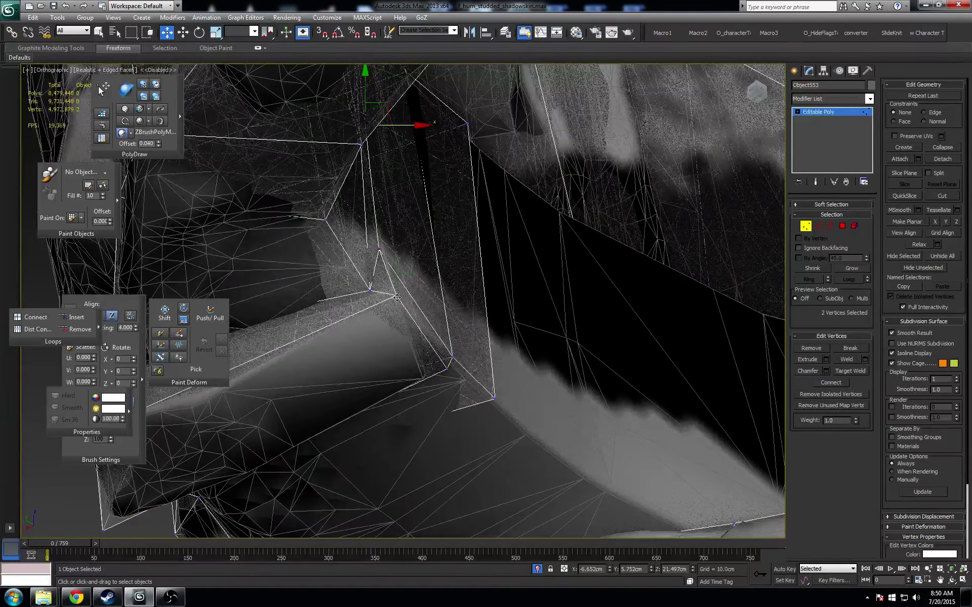
- Shift the lower end corner vertex of the raised block about -0.06 cm along X
left_click(397, 297)
left_click(447, 369)
left_click_drag(481, 370, 472, 370)
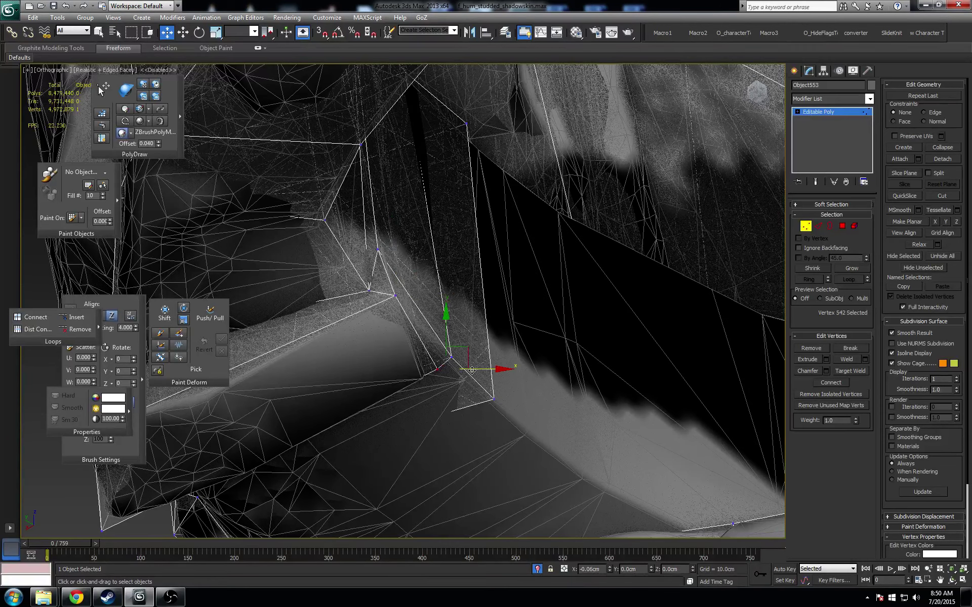
middle_click_drag(455, 364, 431, 314, "alt")
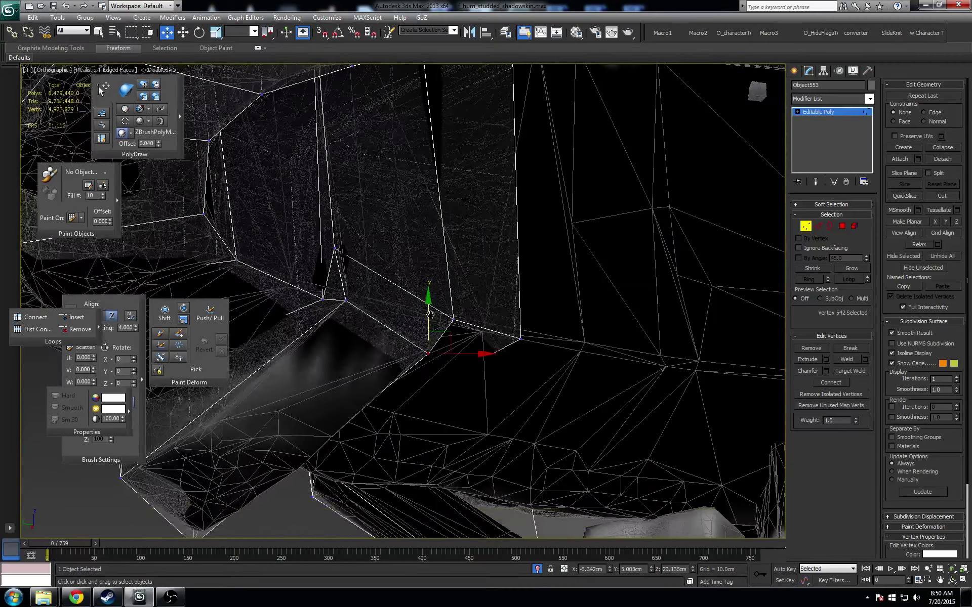
- Connect the raised block's end corner vertex to the inner wall's base vertex, and shift the base vertex about -0.05 cm along X
left_click(347, 304)
left_click(452, 321, "ctrl")
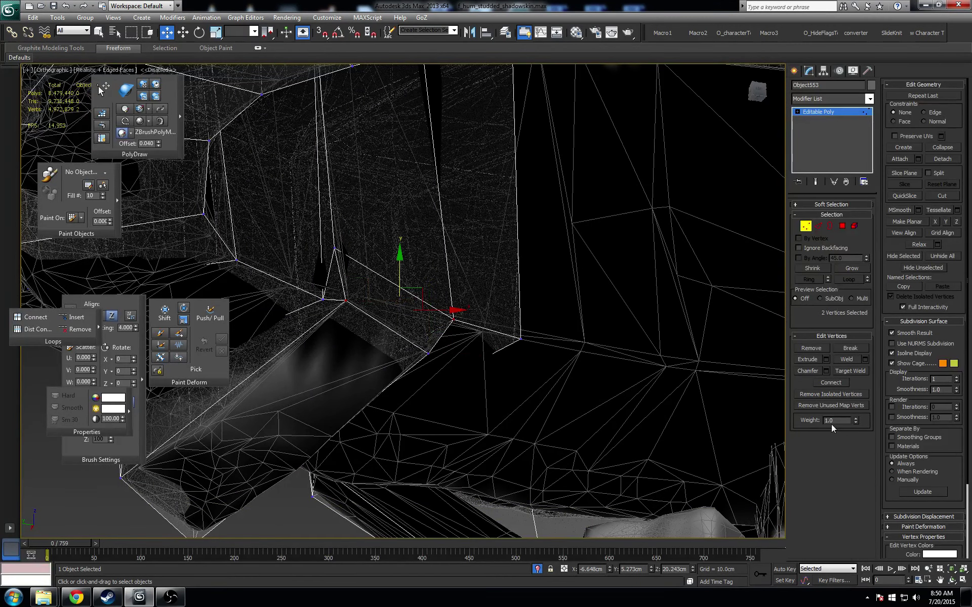
left_click(829, 386)
middle_click_drag(532, 367, 505, 361)
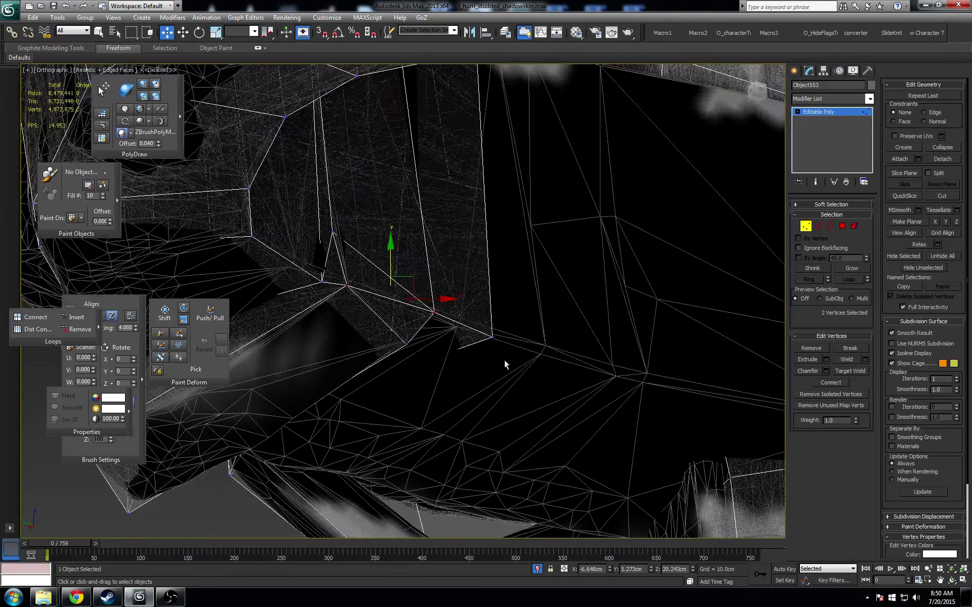
left_click(434, 314)
middle_click_drag(436, 315, 458, 313, "alt")
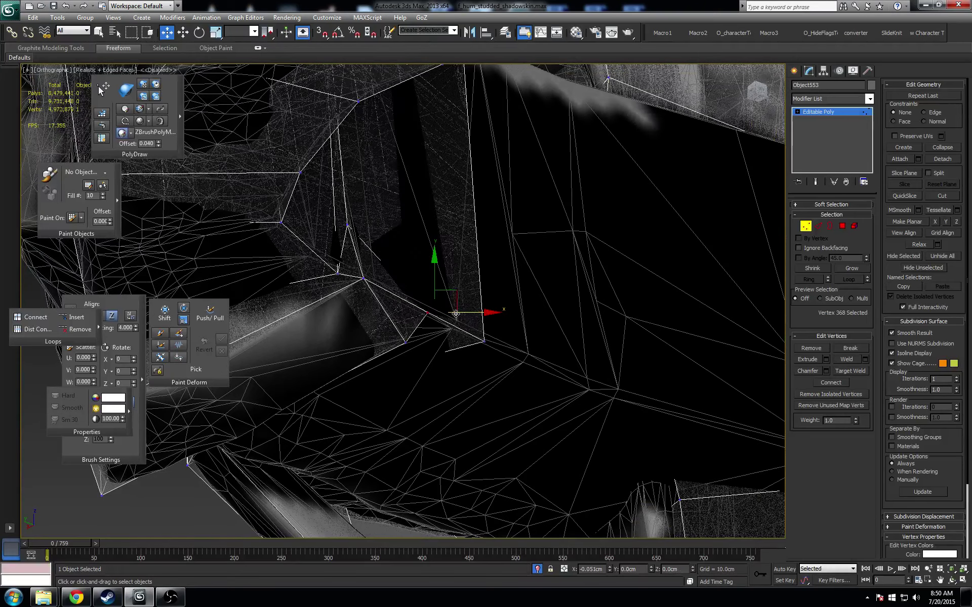
- Select the corner vertex where the slanted trim meets the strap panel beside the upright loop
scroll(461, 313, "down", 10)
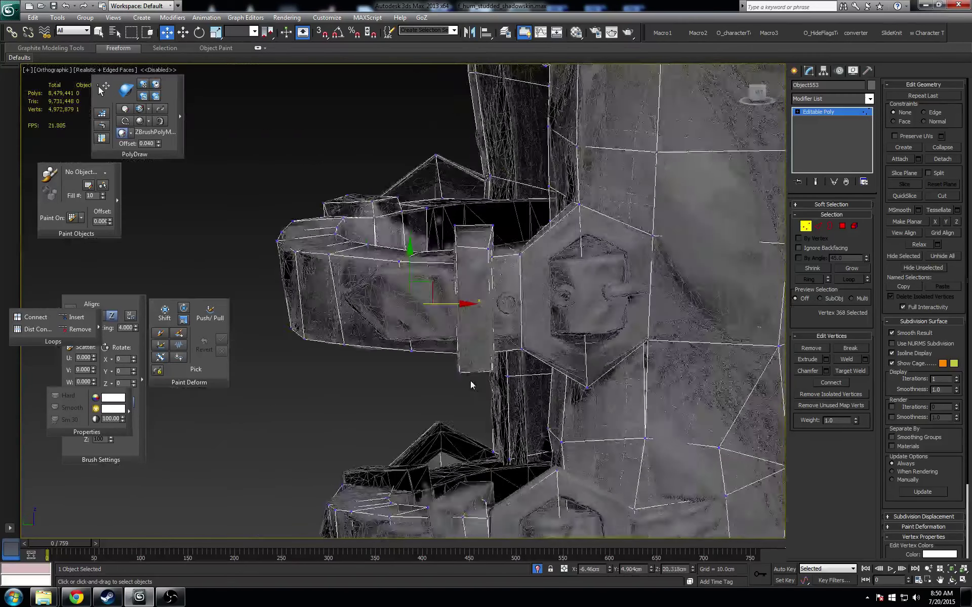
scroll(454, 347, "up", 10)
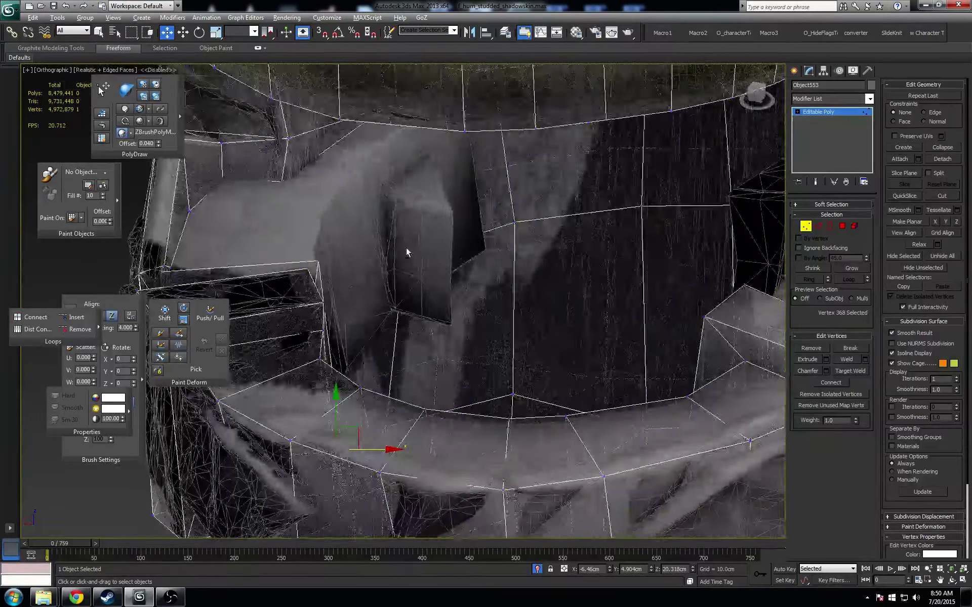
middle_click_drag(406, 248, 431, 258, "alt")
scroll(420, 256, "up", 4)
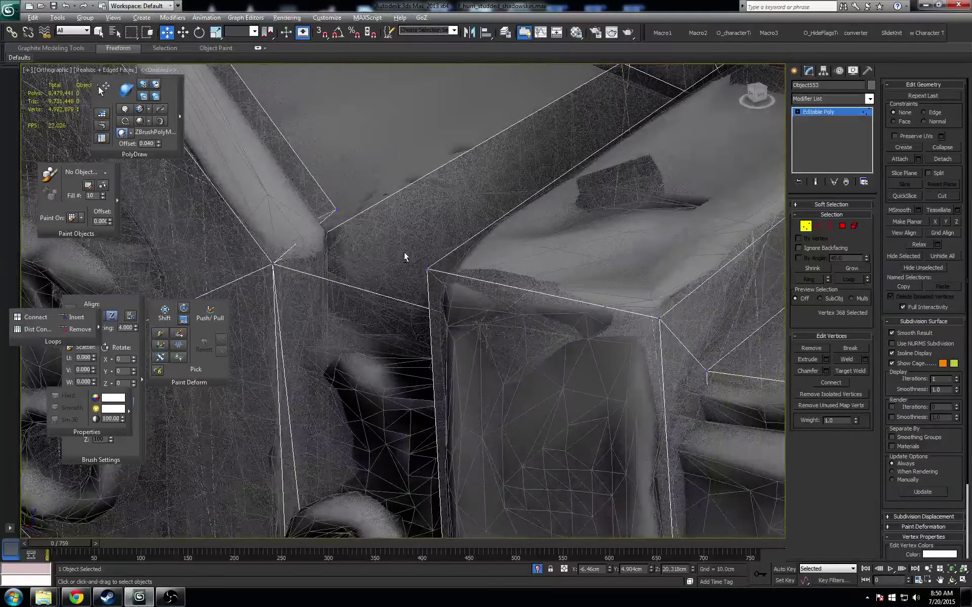
left_click(273, 265)
left_click(274, 265)
middle_click_drag(304, 267, 343, 270, "alt")
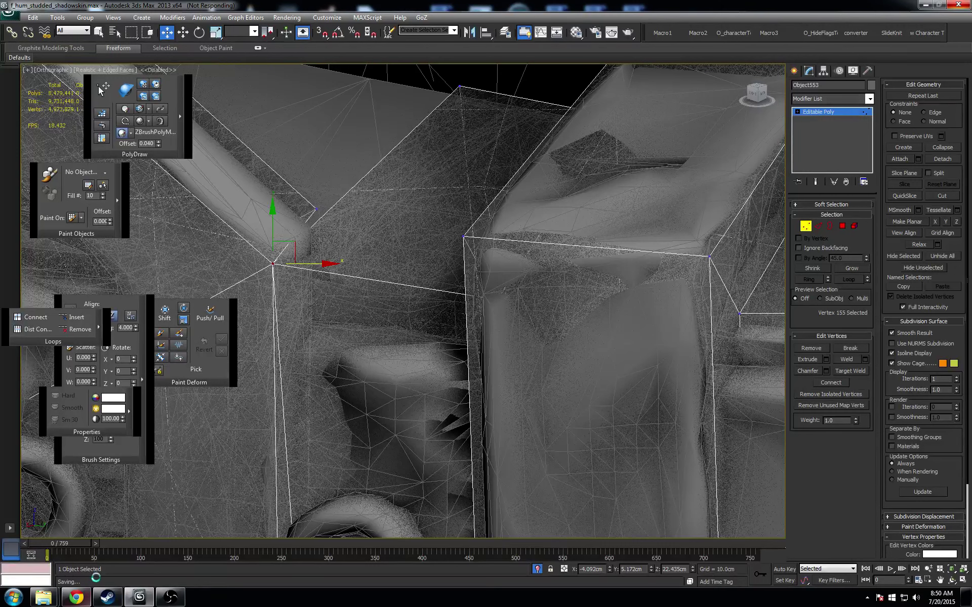
- Switch to Windows Explorer to check the backup and working studded_shadowskin folders, and return to 3ds Max
mouse_move(43, 597)
left_click(63, 543)
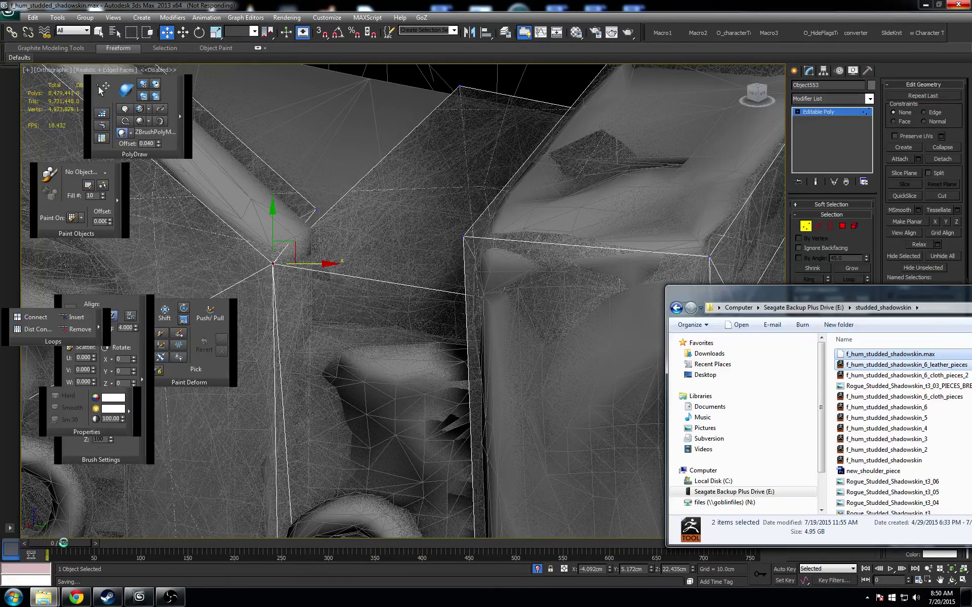
left_click(154, 536)
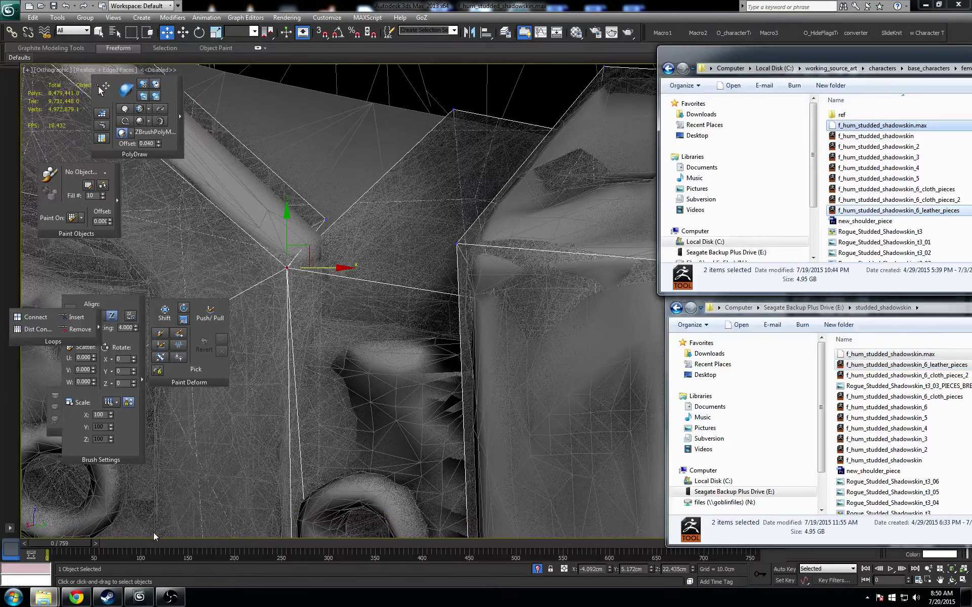
mouse_move(805, 61)
left_mouse_down()
mouse_move(500, 65)
mouse_move(776, 65)
mouse_move(612, 77)
mouse_move(803, 81)
left_mouse_up()
left_click(542, 4)
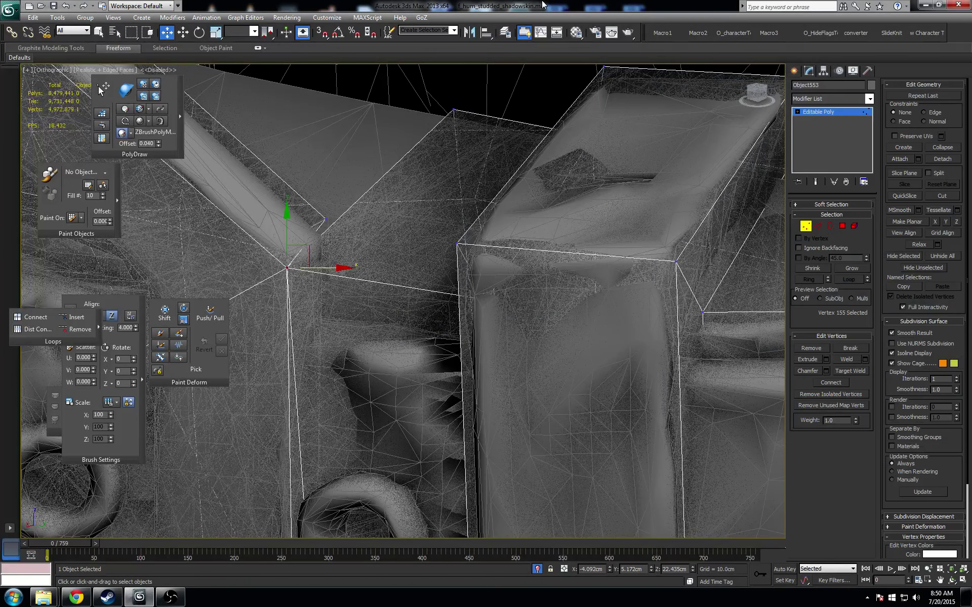
- Save the scene and check the modified date of f_hum_studded_shadowskin.max in the working folder in Windows Explorer
key("ctrl+s")
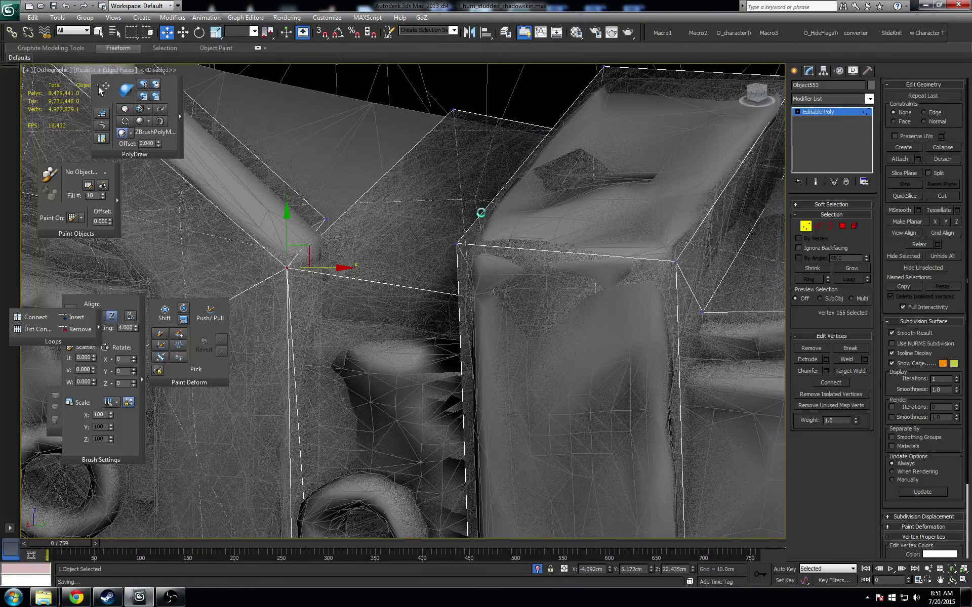
mouse_move(43, 598)
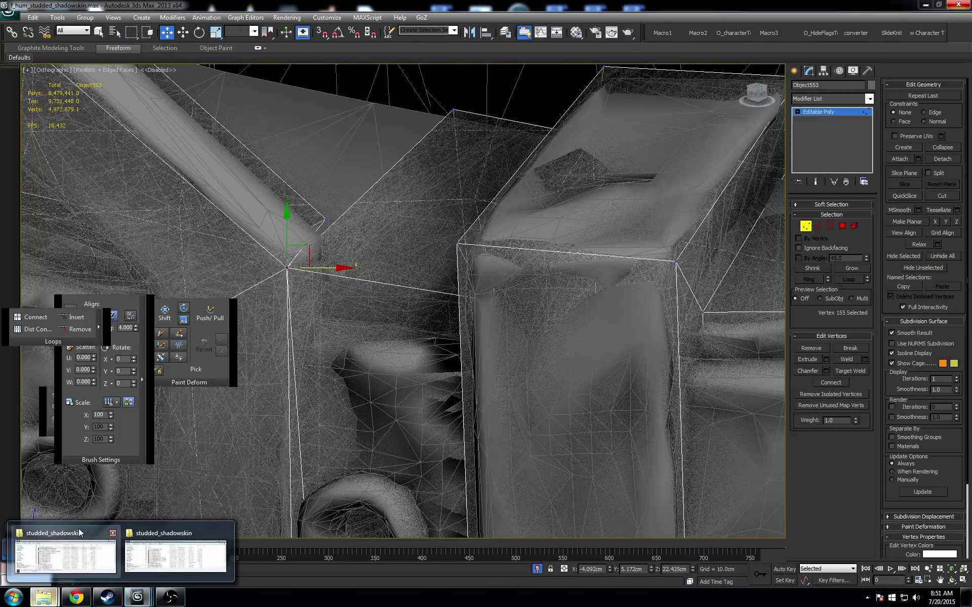
left_click(77, 528)
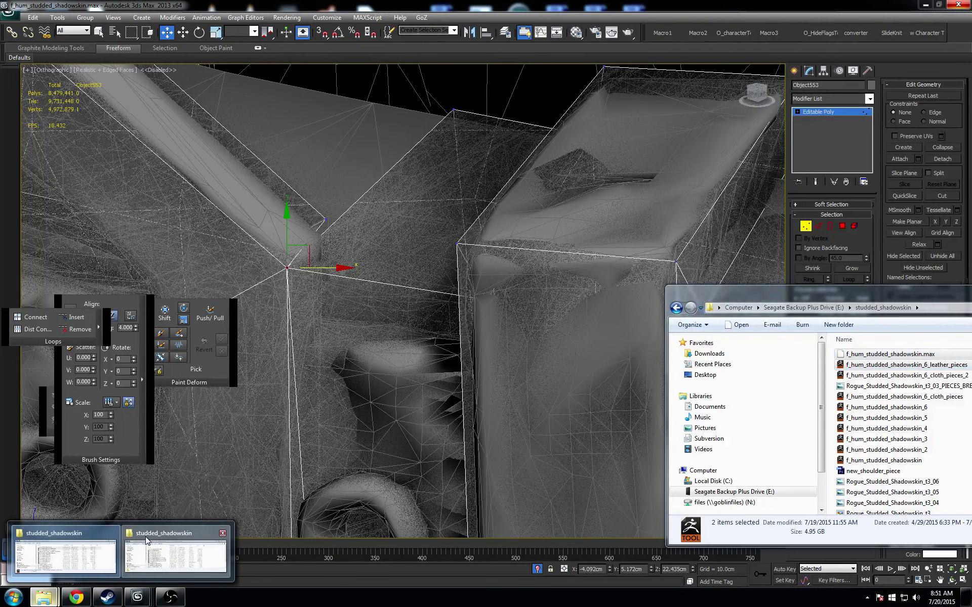
left_click(150, 532)
left_click_drag(943, 90, 505, 96)
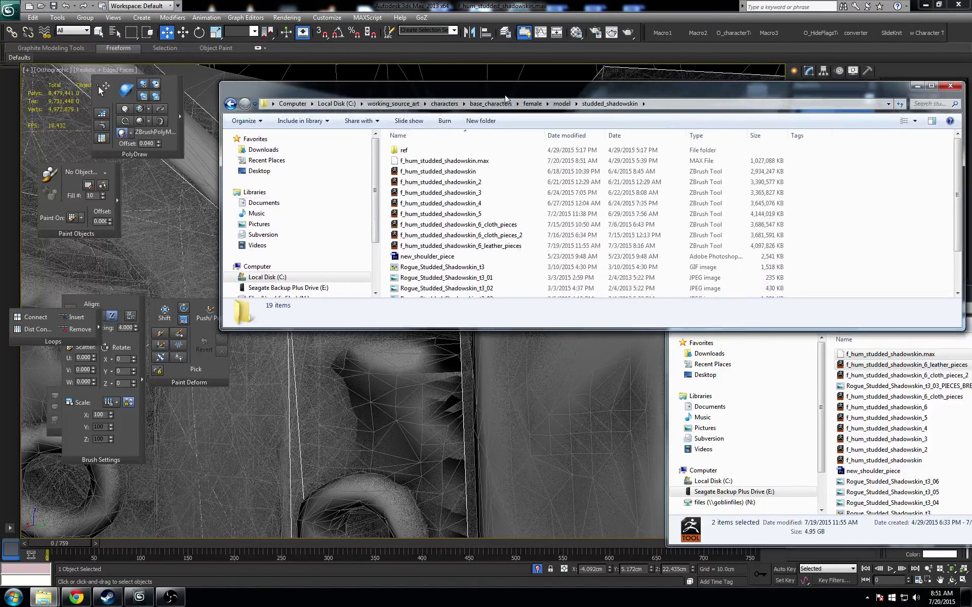
left_click(559, 161)
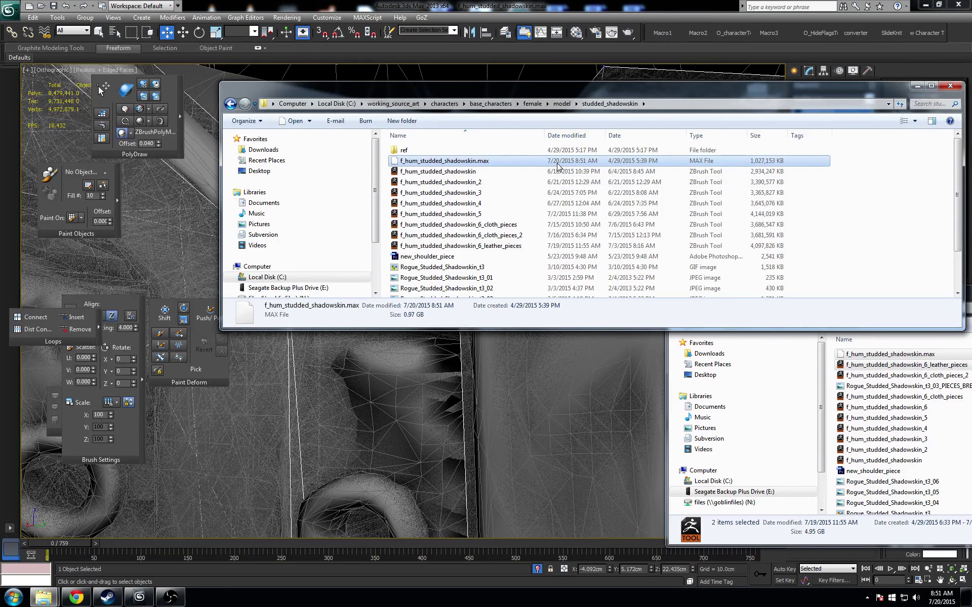
left_click_drag(547, 94, 896, 111)
left_click(570, 5)
- Delete the polygon bridging the slanted trim's corner and the upright loop on the strap's top side
middle_click_drag(529, 207, 512, 206)
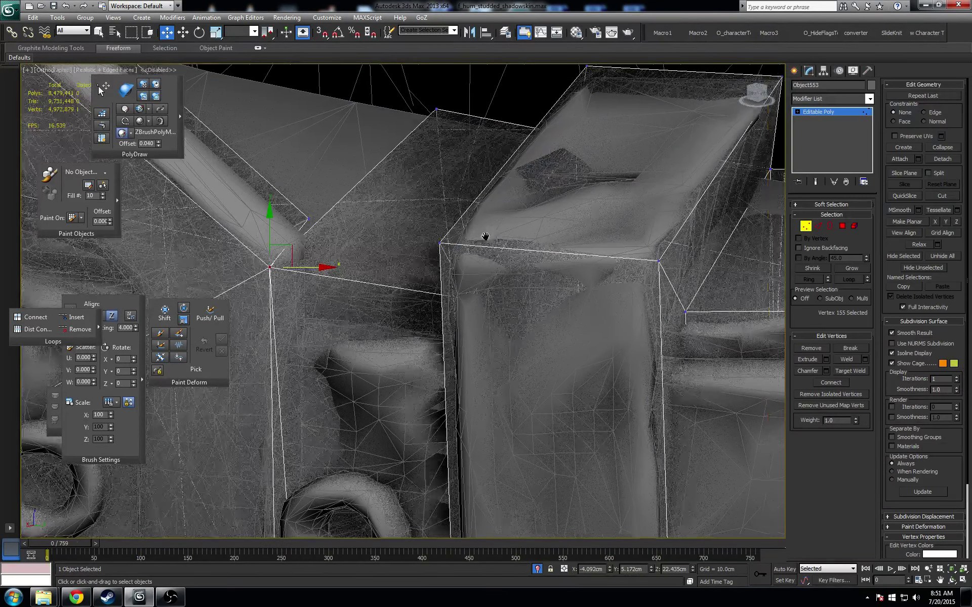
left_click(439, 244)
mouse_move(497, 243)
middle_mouse_down("alt")
mouse_move(545, 227)
mouse_move(501, 238)
middle_mouse_up("alt")
middle_click_drag(390, 234, 482, 231)
left_click(841, 226)
left_click(475, 221)
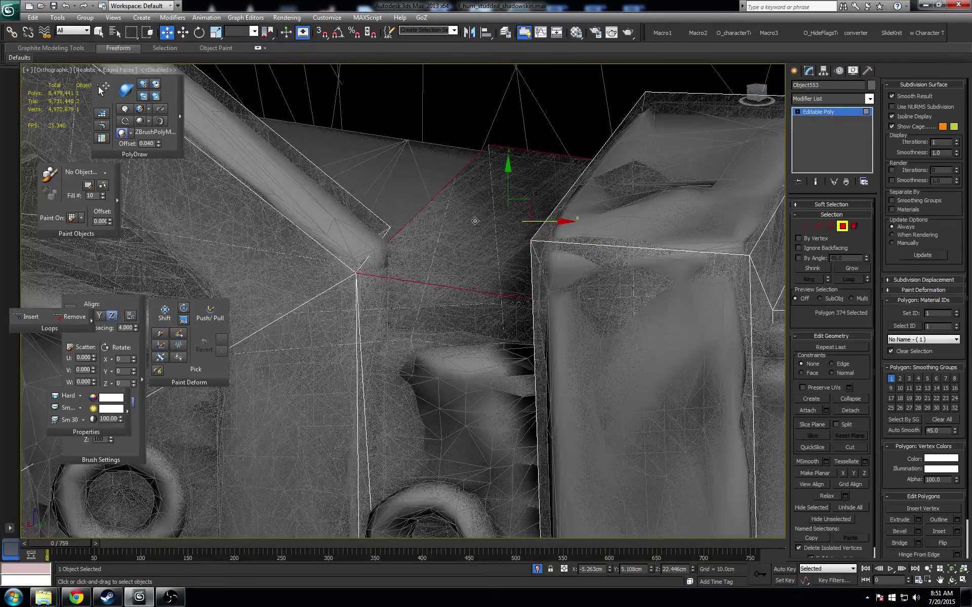
- Cut a vertical edge from the lower corner vertex beside the ring up to the strap's top edge near the trim corner
key("1")
left_click(357, 274)
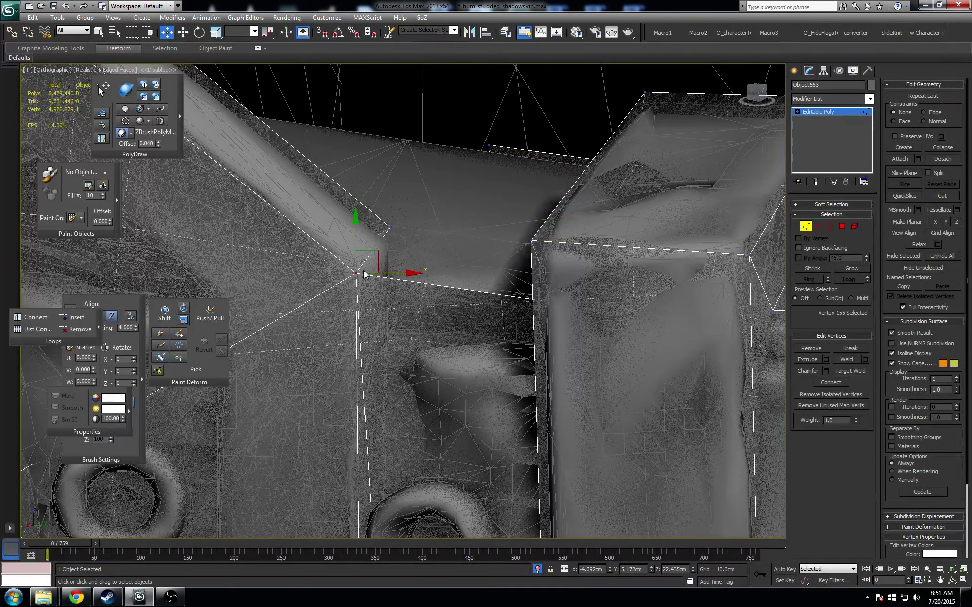
middle_click_drag(364, 275, 400, 278, "alt")
scroll(370, 266, "down", 2)
left_click(940, 196)
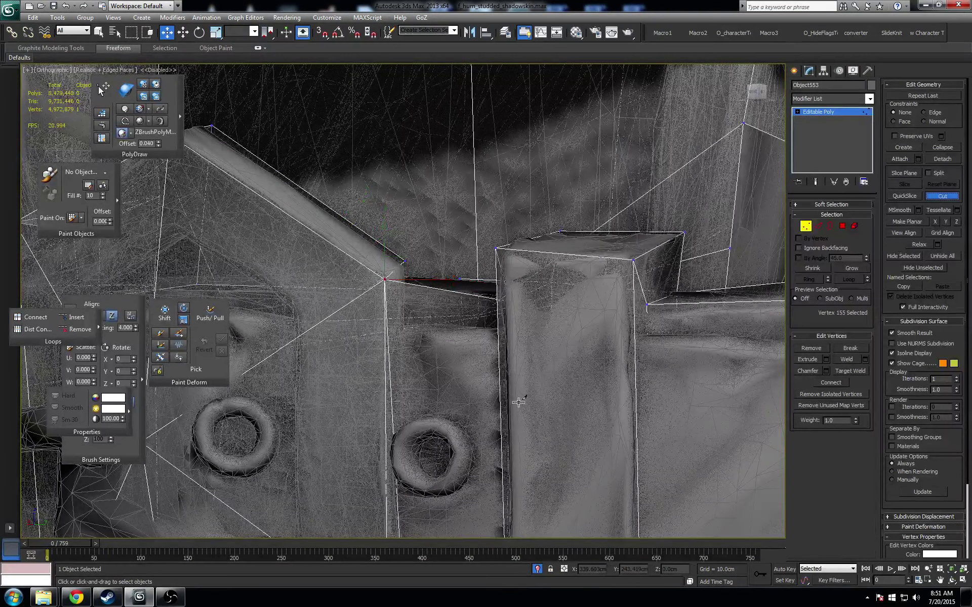
middle_click_drag(460, 349, 461, 324)
middle_click_drag(459, 230, 461, 252)
middle_click_drag(446, 327, 452, 243)
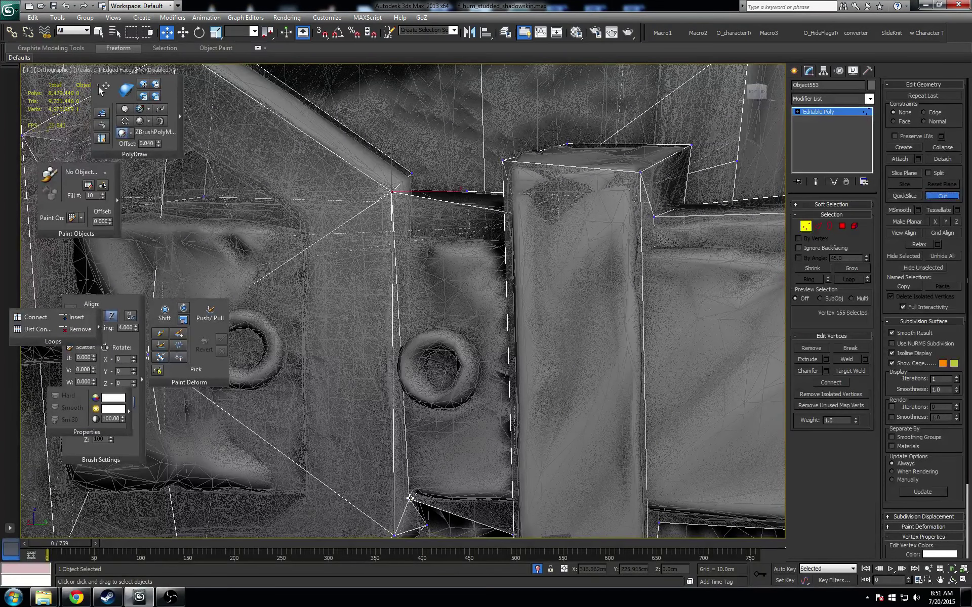
left_click(410, 499)
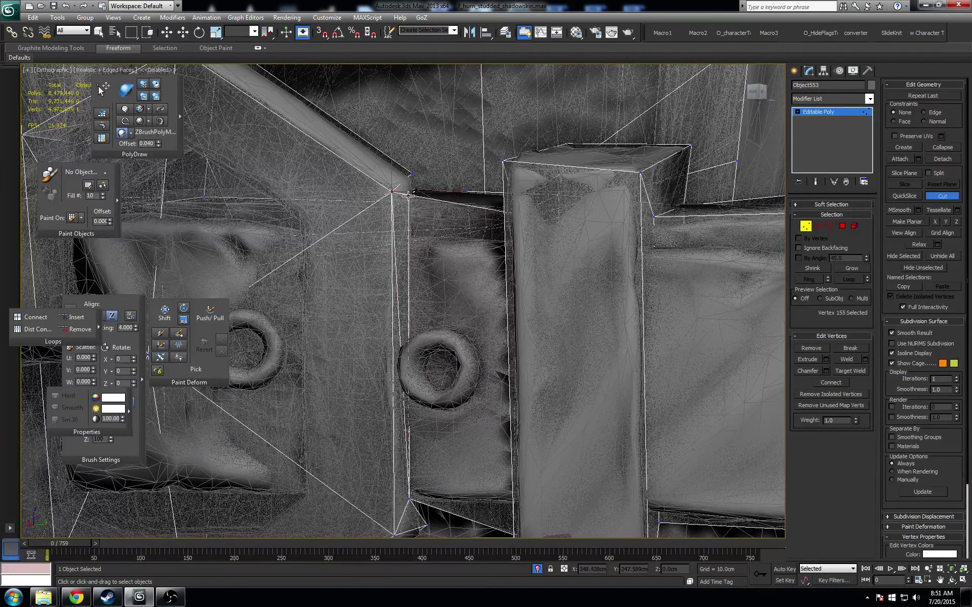
left_click(408, 195)
- Move the new cut's top vertex along the strap edge, closer to the slanted trim's corner
middle_click_drag(427, 205, 468, 264)
key("w")
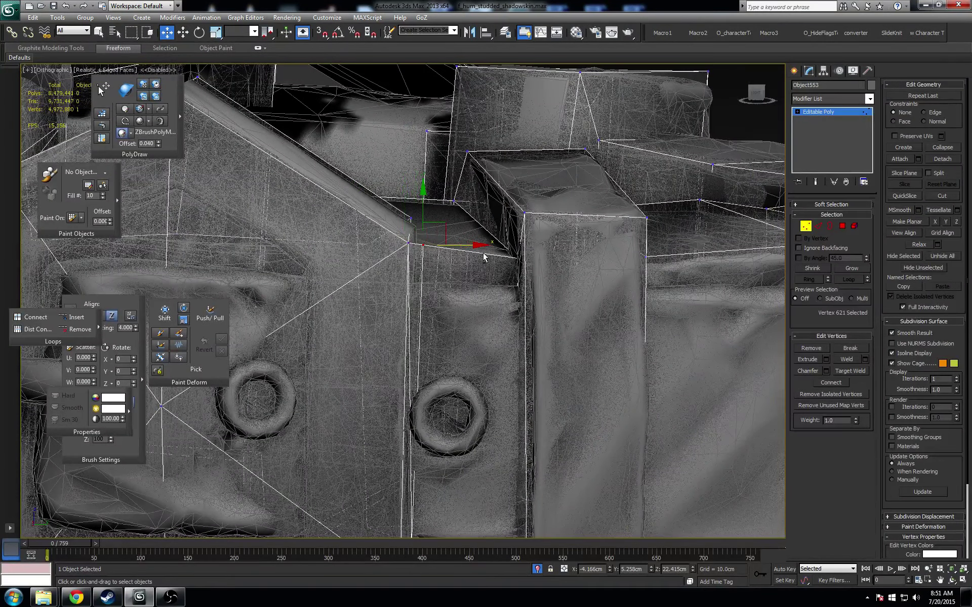
middle_click_drag(484, 257, 449, 247, "alt")
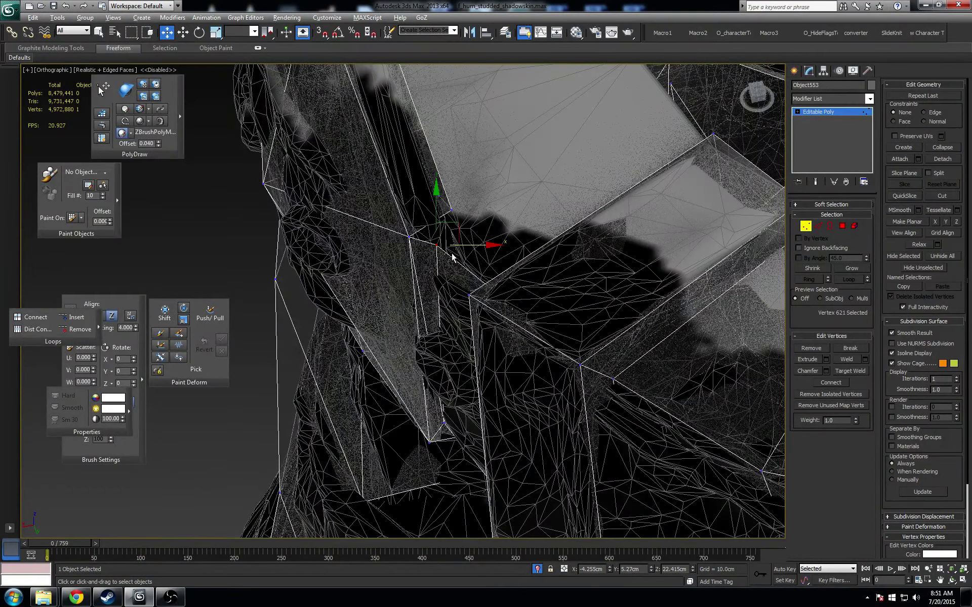
- Remove the long diagonal edge running beside the slanted trim's vertical edge to the lower corner near the ring
middle_click_drag(452, 257, 472, 298, "alt")
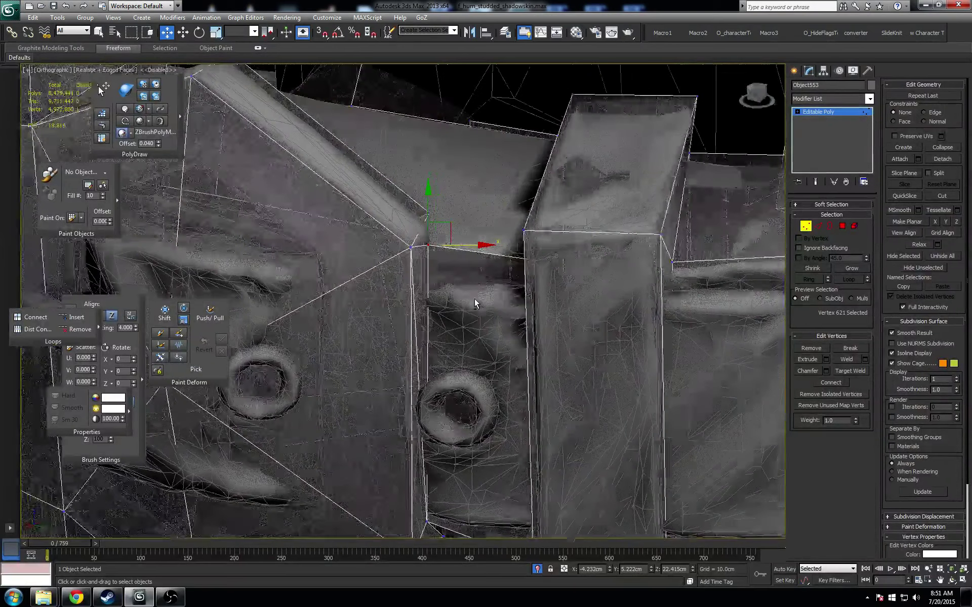
key("2")
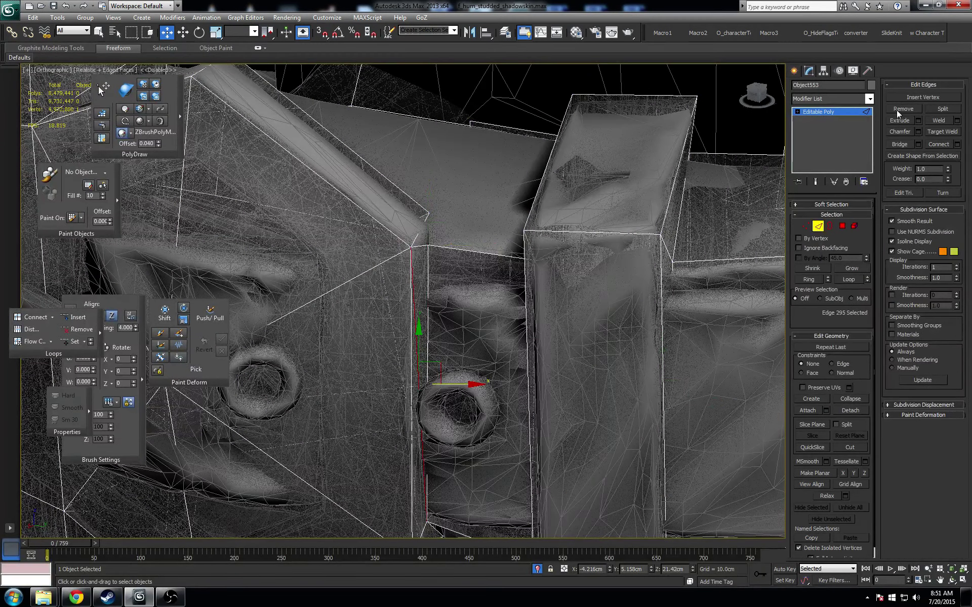
key("1")
- Nudge the new cut's top vertex sideways and collapse it with the neighbouring vertex at the slanted trim's corner
middle_click_drag(427, 247, 462, 243, "alt")
left_click_drag(478, 245, 476, 244)
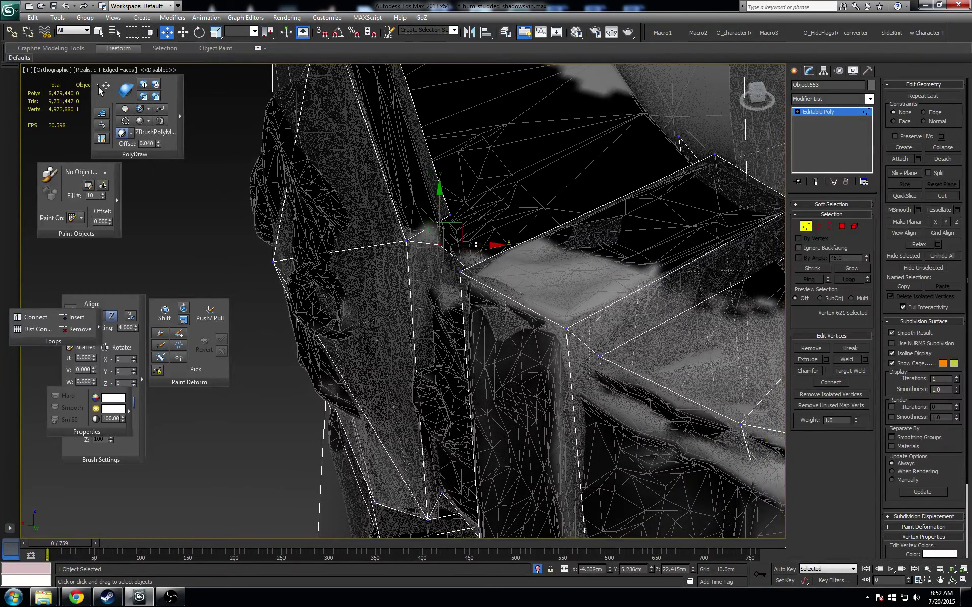
left_click(448, 215, "ctrl")
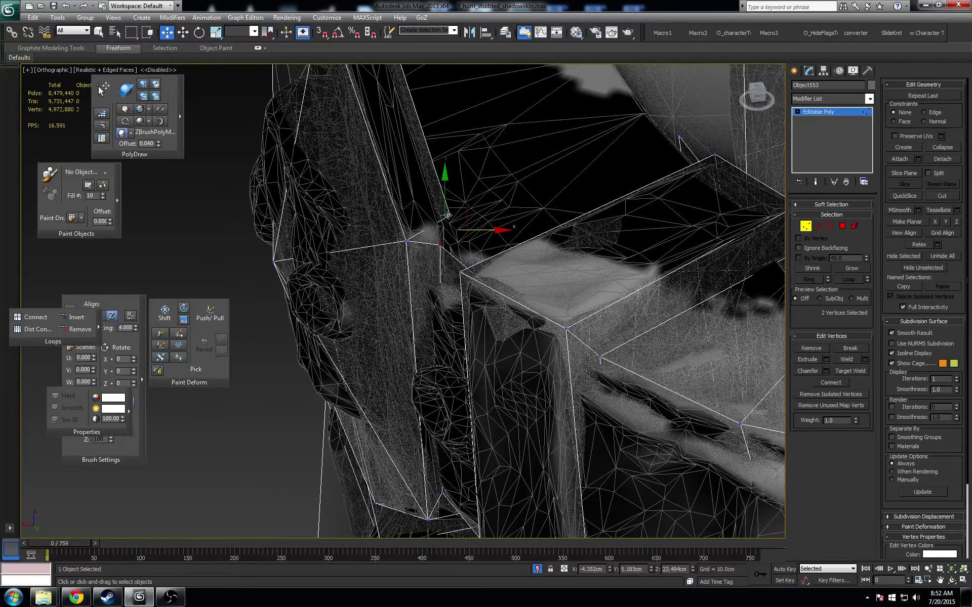
left_click(938, 150)
middle_click_drag(444, 218, 490, 232)
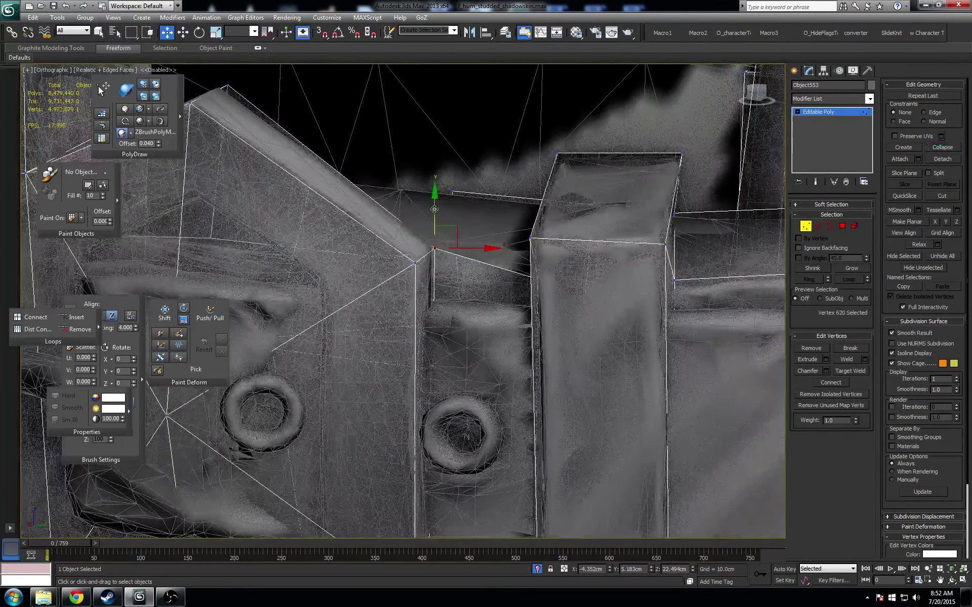
middle_click_drag(434, 209, 479, 240, "alt")
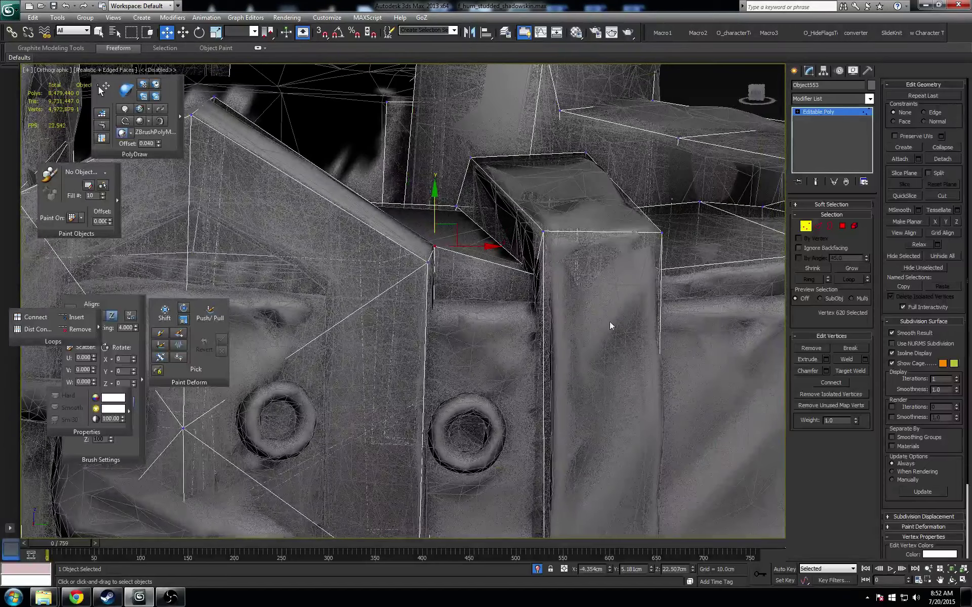
- Move the strap-edge vertex at the upright loop's side slightly up and sideways to fit the high-poly corner
left_click(530, 273)
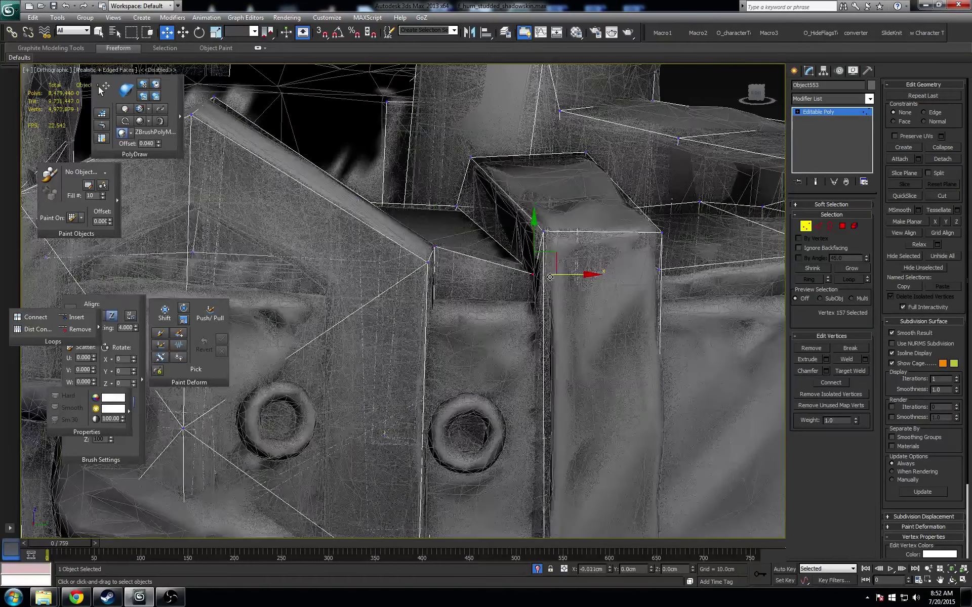
left_click_drag(530, 244, 530, 238)
middle_click_drag(530, 238, 544, 237, "alt")
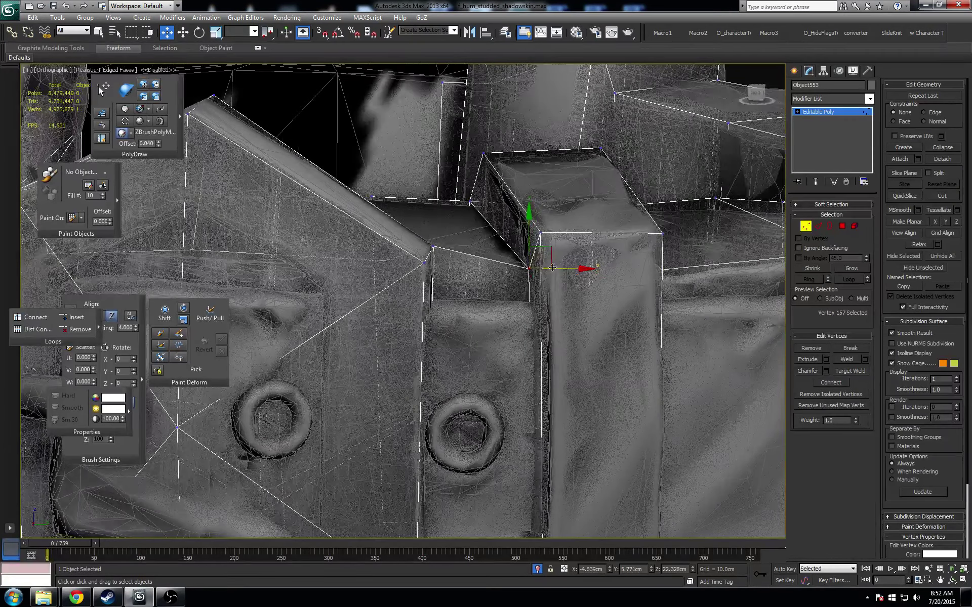
left_click_drag(554, 268, 558, 268)
- Cut an edge from the vertex beside the upright loop across to the vertical edge just below the trim's corner
left_click(942, 195)
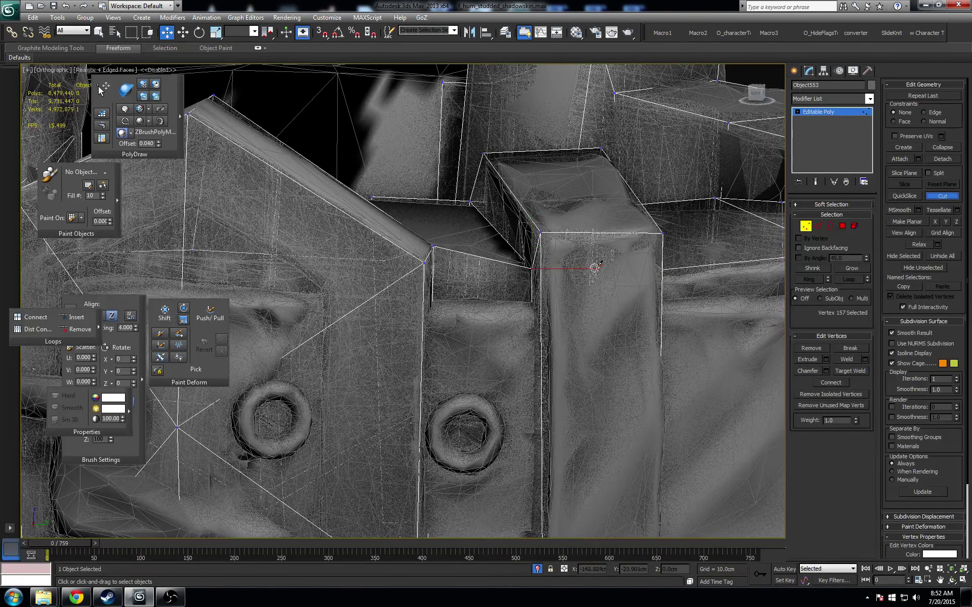
scroll(578, 273, "up", 4)
middle_click_drag(587, 272, 604, 267, "alt")
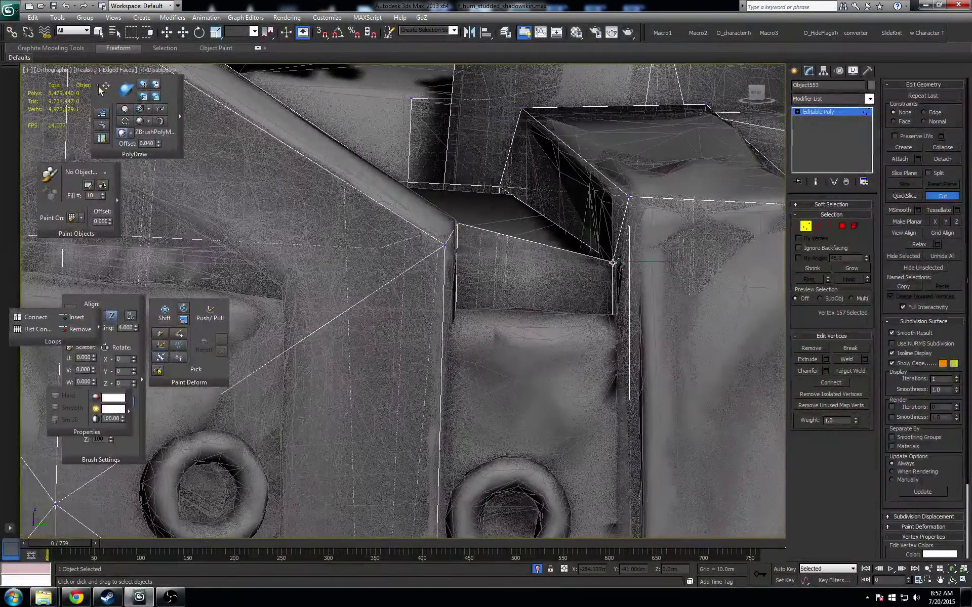
left_click(612, 262)
left_click(456, 256)
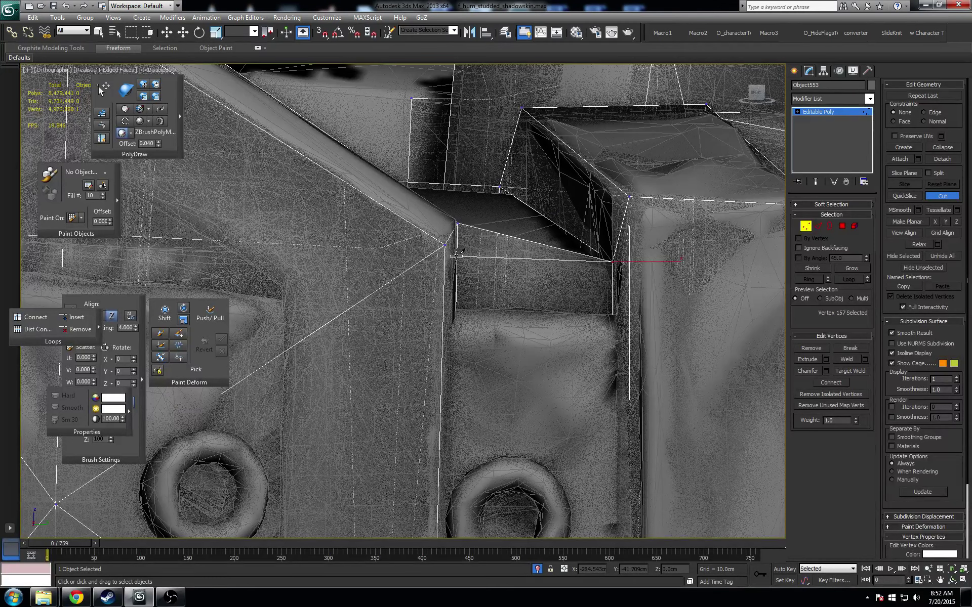
middle_click_drag(466, 210, 453, 212, "alt")
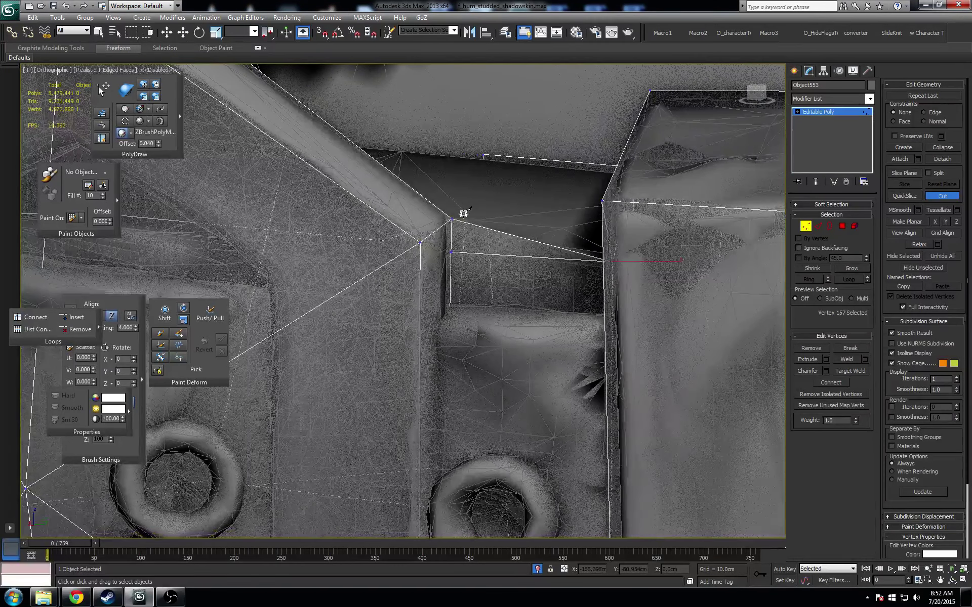
- Delete the thin triangular polygon above the new cut between the trim's corner and the upright loop
key("w")
left_click(842, 228)
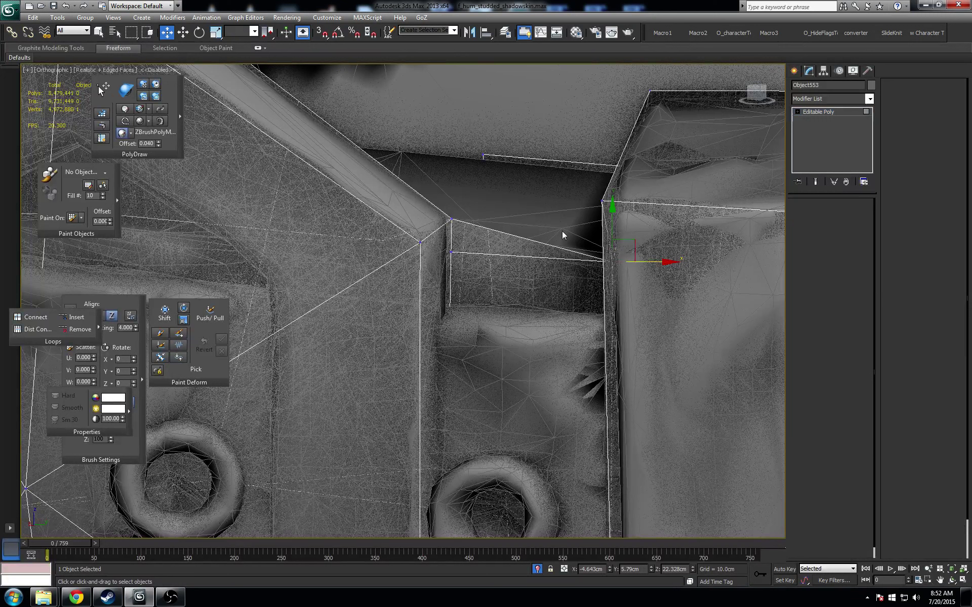
left_click(510, 242)
key("Delete")
- Bridge the exposed top edge of the strap front to the strap's rear top edge
key("2")
left_click(508, 255)
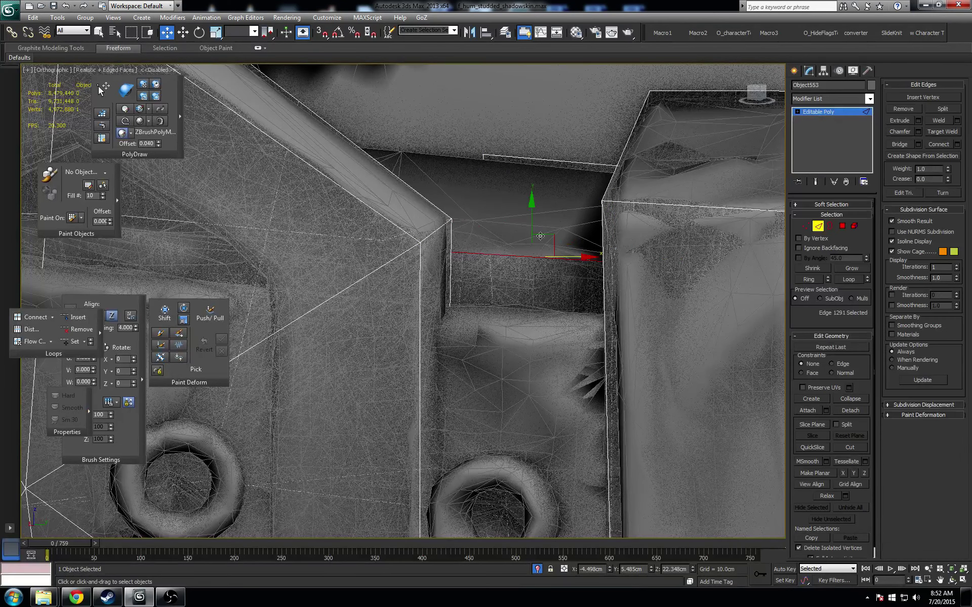
left_click(899, 144)
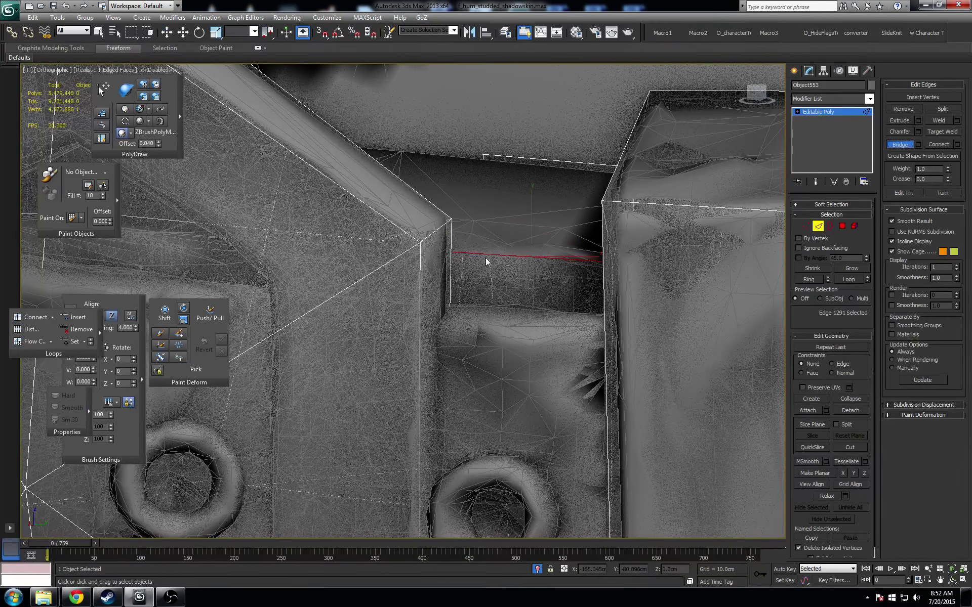
left_click(549, 164)
- Connect the strap's exposed top corner vertex with the front corner vertex of the slanted trim
key("1")
left_click(450, 252)
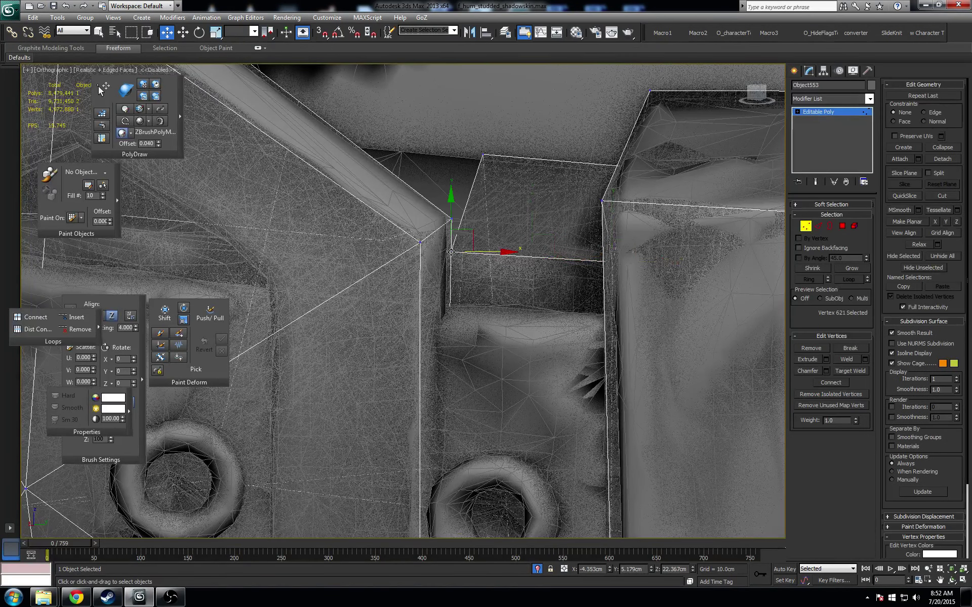
left_click(418, 242, "ctrl")
left_click(832, 386)
- Extrude the short vertical edge below the trim's corner inward along the strap, and select its two end vertices
middle_click_drag(514, 252, 449, 256, "alt")
key("2")
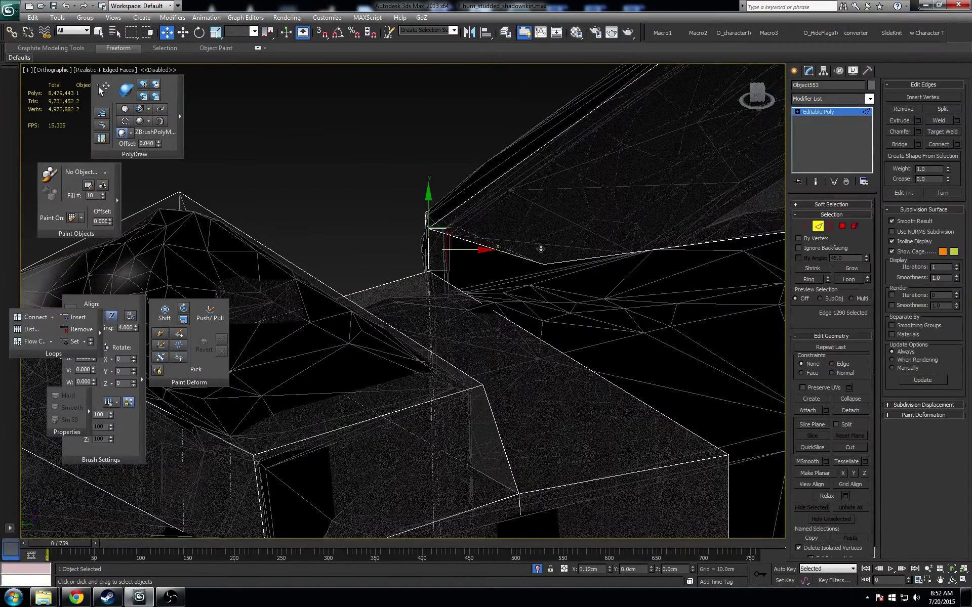
key("1")
key("F3")
key("F3")
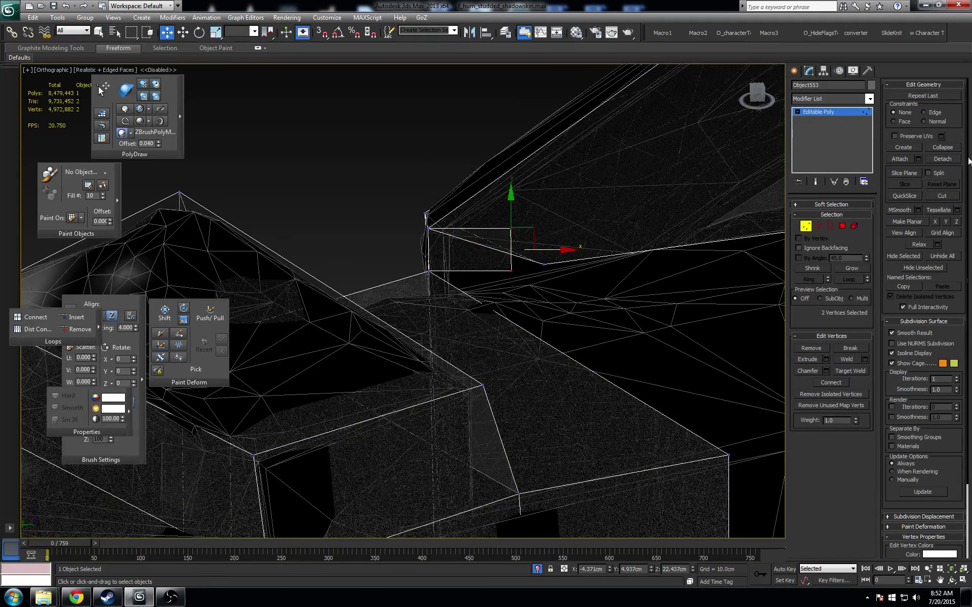
- Collapse the extruded edge's two end vertices and target-weld the result to the nearby vertex on the strap's inner edge
left_click(956, 148)
left_click(850, 371)
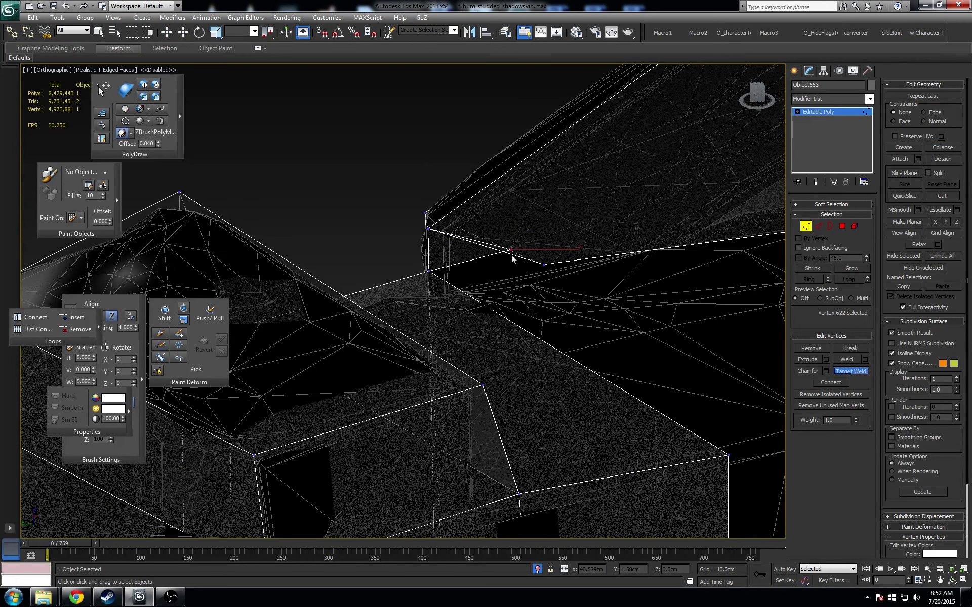
left_click(542, 266)
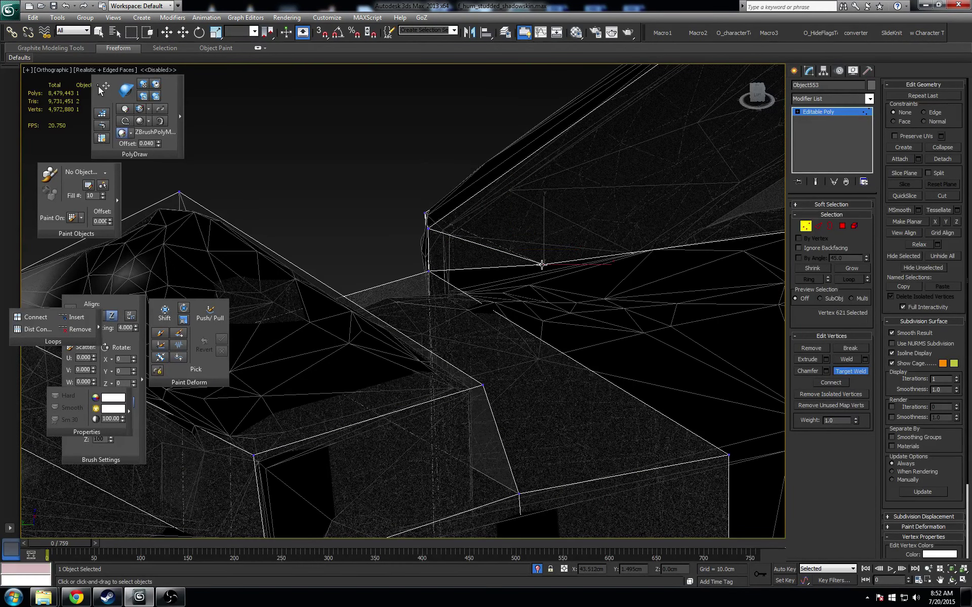
key("w")
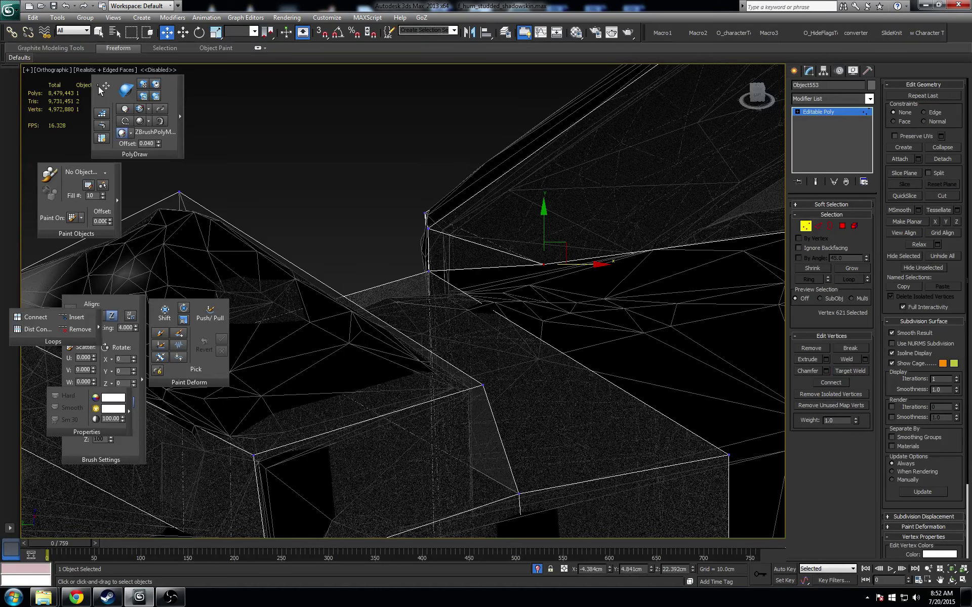
- Connect the welded vertex with the vertex at the peak of the triangular flap
middle_click_drag(579, 249, 459, 260, "alt")
left_click(589, 83, "ctrl")
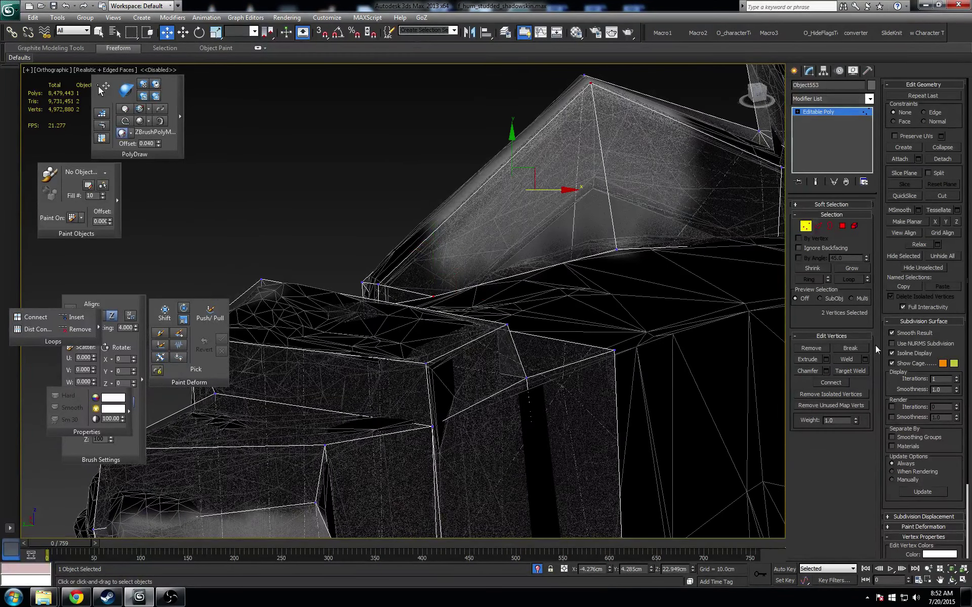
left_click(832, 382)
- Target-weld the flap's lower inner vertex to the next vertex along its base, below the peak
left_click(435, 297)
middle_click_drag(435, 296, 651, 320, "alt")
left_click(850, 371)
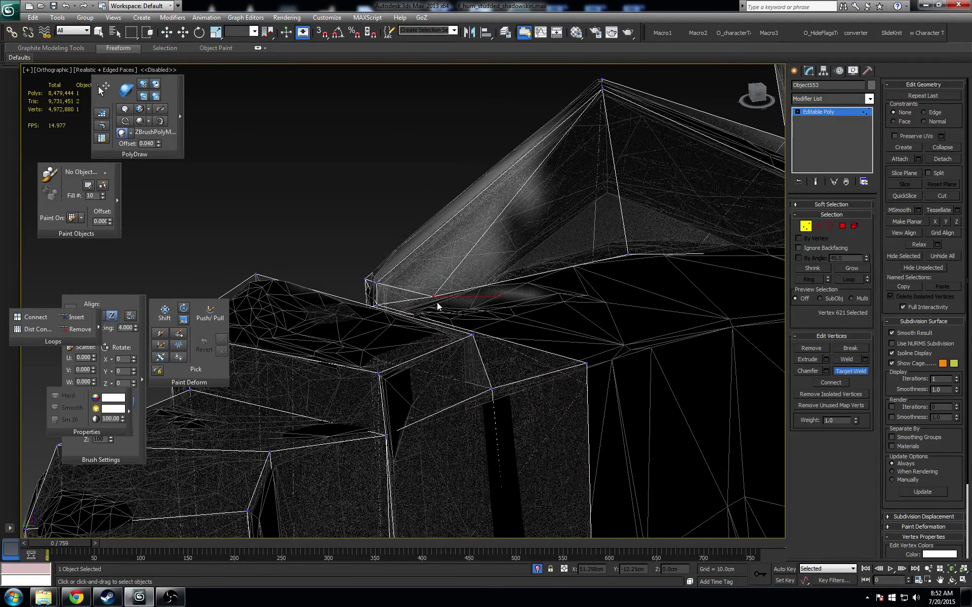
left_click(627, 256)
right_click(627, 255)
scroll(599, 226, "down", 3)
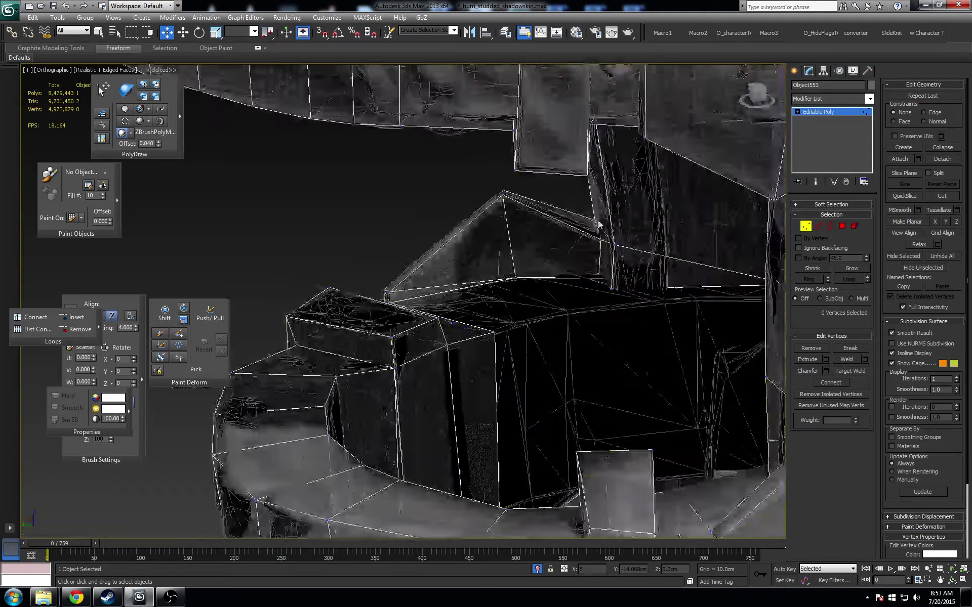
- Select the two vertices at the triangular flap's peak and raise them slightly to match the high-poly ridge
middle_click_drag(599, 226, 503, 339)
scroll(388, 281, "up", 3)
key("F3")
left_click_drag(365, 344, 365, 342)
key("F3")
middle_click_drag(365, 343, 492, 264, "alt")
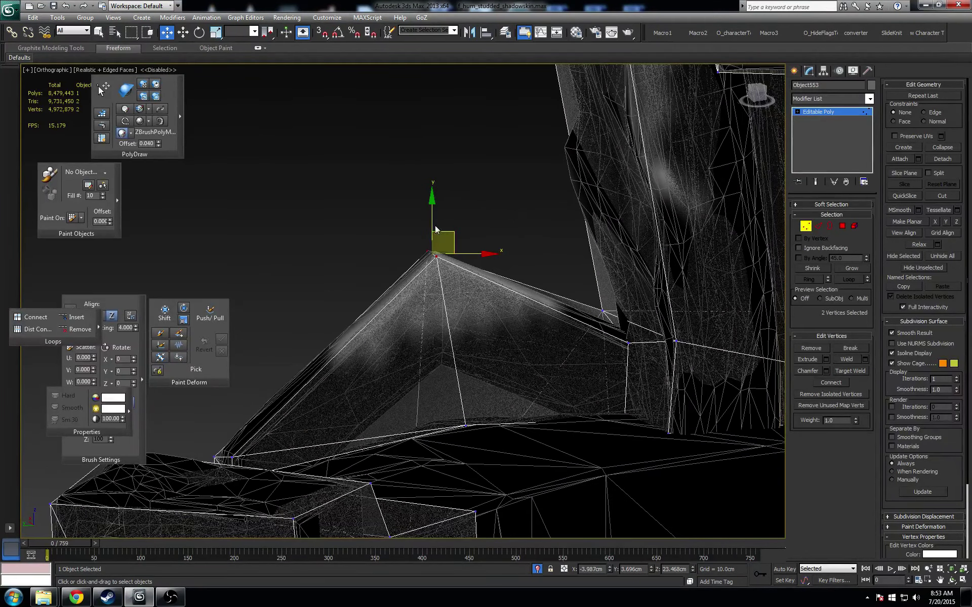
left_click_drag(438, 238, 434, 219)
- Shift the vertex where the flap's far slope meets the upright strap slightly sideways
middle_click_drag(434, 219, 598, 314, "alt")
left_click(564, 292)
left_click(563, 291)
left_click_drag(598, 303, 605, 303)
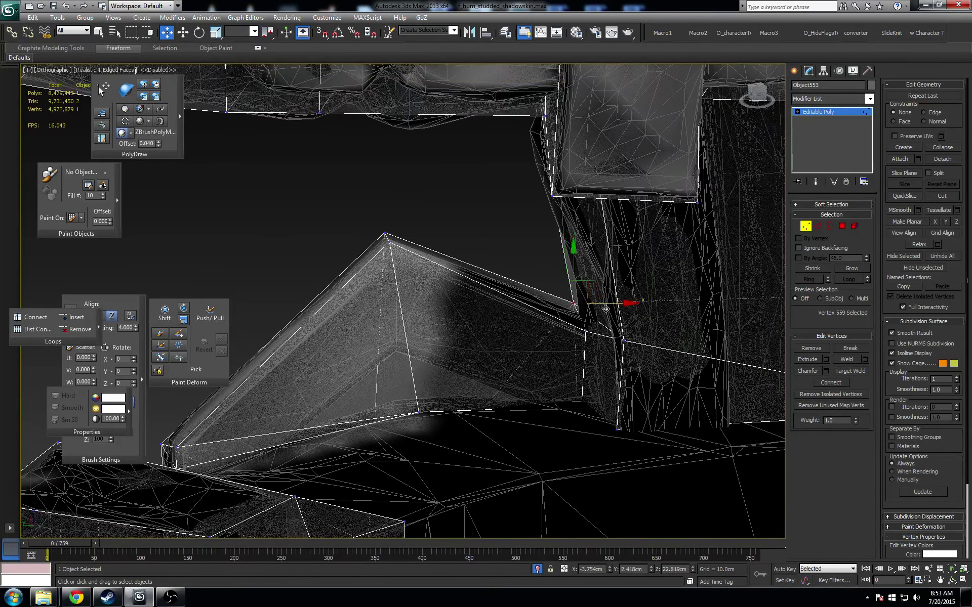
- Examine the open border edges around the flap and the gap between the two belts
scroll(605, 303, "down", 2)
middle_click_drag(605, 303, 658, 284, "alt")
left_click(830, 227)
left_click_drag(442, 385, 640, 269)
scroll(622, 293, "down", 3)
middle_click_drag(628, 332, 541, 301)
scroll(555, 265, "up", 1)
scroll(526, 303, "up", 1)
key("1")
scroll(543, 302, "down", 2)
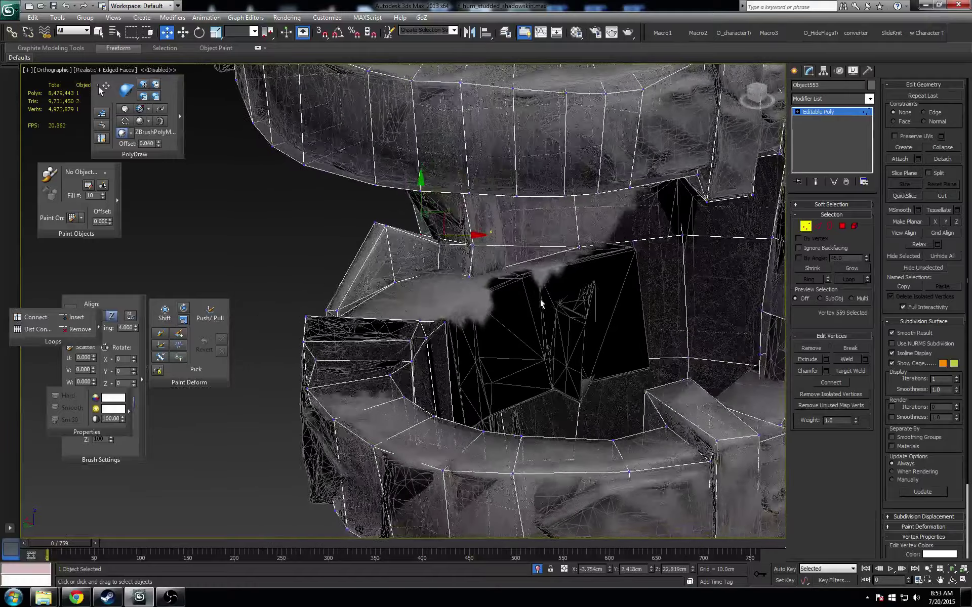
left_click(819, 228)
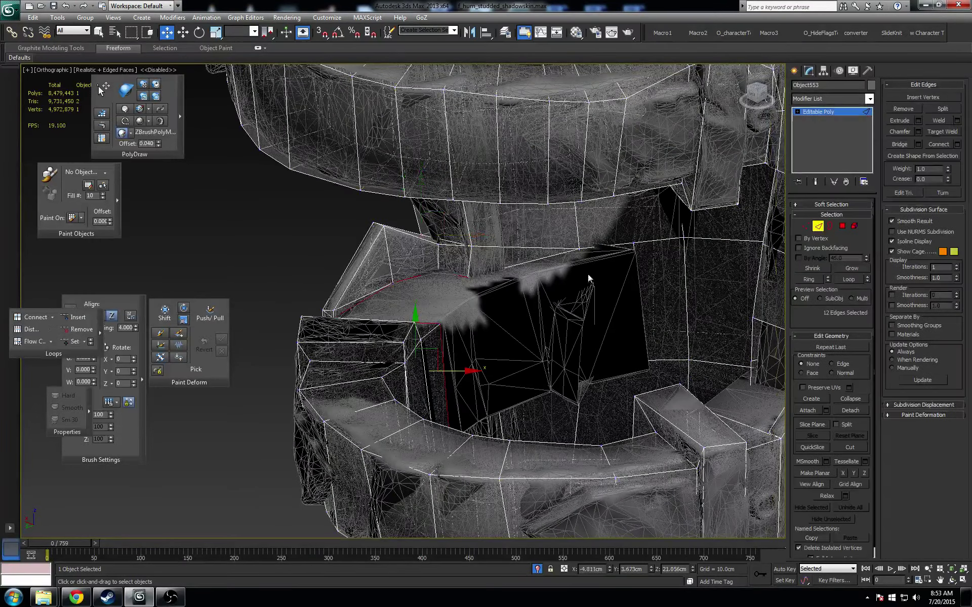
- Select the top and bottom vertices of the middle vertical edge on the panel between the belts and shift them sideways
middle_click_drag(587, 274, 551, 228, "alt")
middle_click_drag(587, 342, 555, 206)
key("F3")
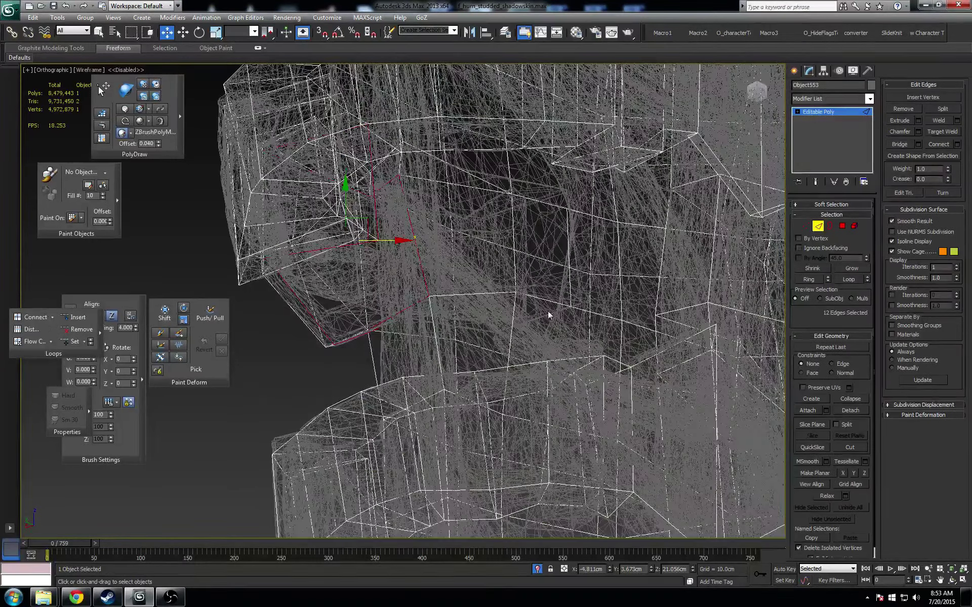
key("1")
key("F3")
left_click(516, 292)
key("F3")
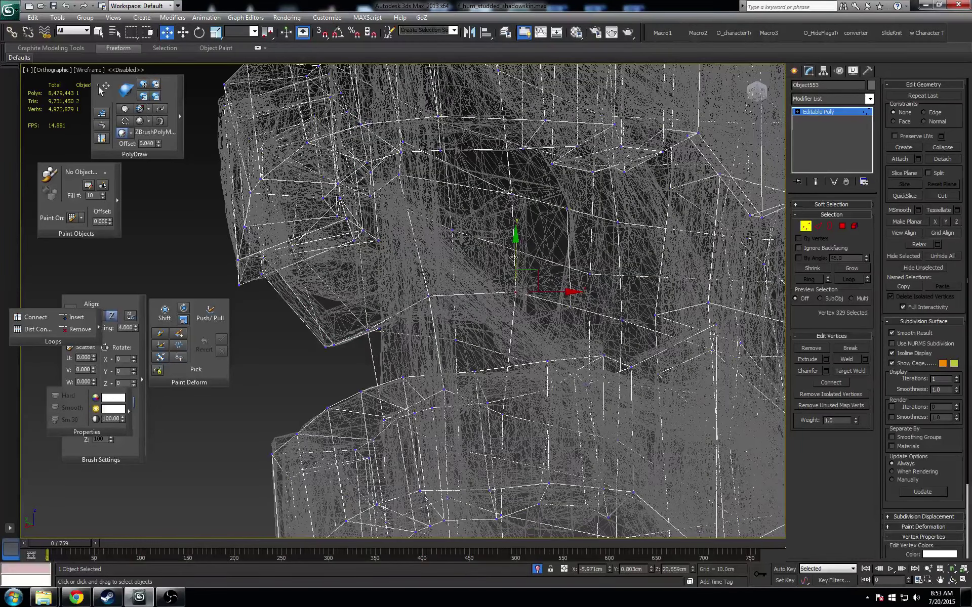
key("F3")
mouse_move(590, 315)
middle_mouse_down("alt")
mouse_move(561, 261)
mouse_move(583, 278)
mouse_move(586, 299)
mouse_move(553, 300)
middle_mouse_up("alt")
key("F3")
middle_click_drag(474, 359, 517, 368, "alt")
left_click(496, 355, "ctrl")
key("F3")
middle_click_drag(549, 299, 543, 305, "alt")
left_click_drag(541, 300, 551, 298)
middle_click_drag(552, 299, 516, 354, "alt")
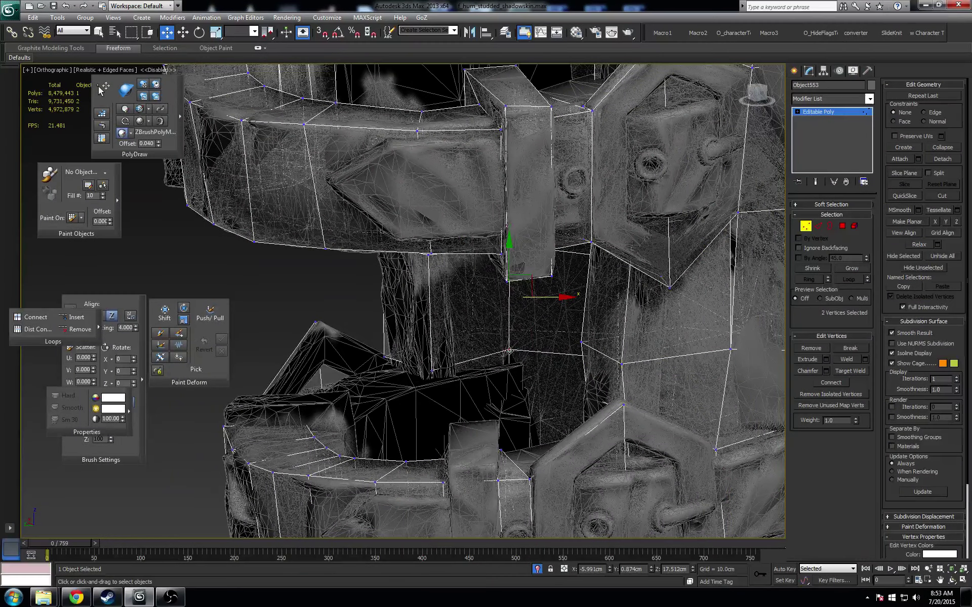
- Lower the bottom vertex of the panel's middle vertical edge and fine-tune its sideways position
left_click(509, 349)
left_click_drag(508, 305, 510, 318)
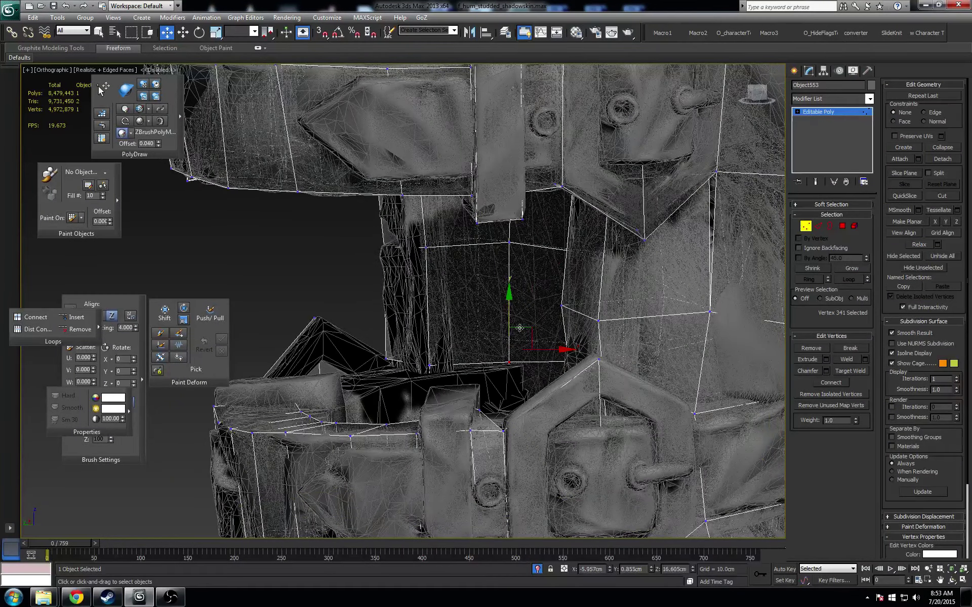
middle_click_drag(518, 328, 524, 332, "alt")
left_click_drag(542, 362, 548, 361)
middle_click_drag(538, 354, 555, 363, "alt")
left_click_drag(550, 362, 547, 362)
mouse_move(547, 361)
middle_mouse_down("alt")
mouse_move(542, 296)
mouse_move(553, 296)
mouse_move(527, 352)
mouse_move(503, 321)
mouse_move(479, 319)
middle_mouse_up("alt")
- Lower the middle vertex on the upper edge of the panel between the belts
key("F3")
left_click(474, 314)
key("F3")
left_click_drag(474, 282, 474, 295)
- Lower the neighbouring upper-edge vertex under the upright loop and shift it toward the panel's middle vertex
middle_click_drag(509, 306, 560, 319, "alt")
key("F3")
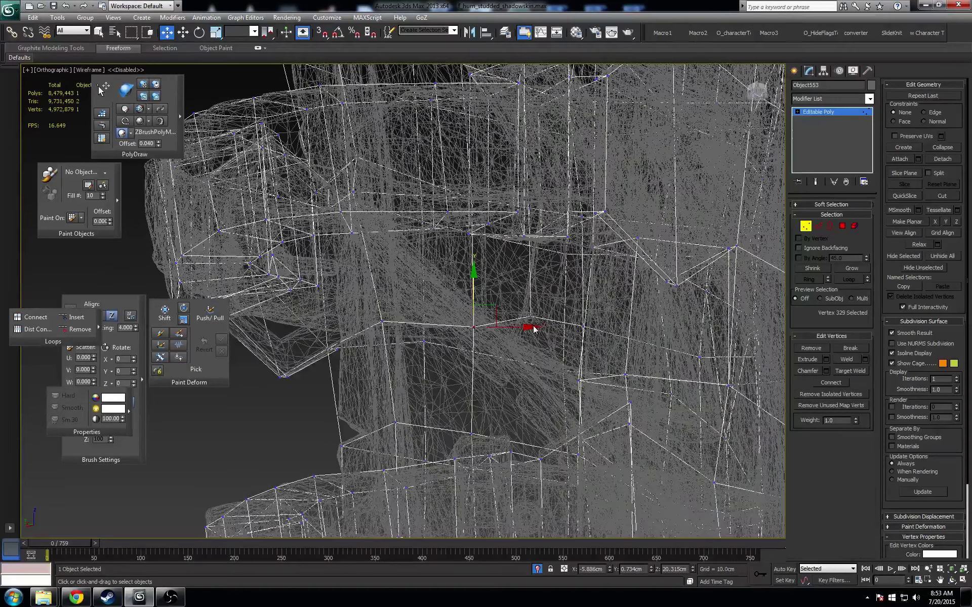
left_click(530, 316)
key("F3")
left_click_drag(529, 276, 529, 292)
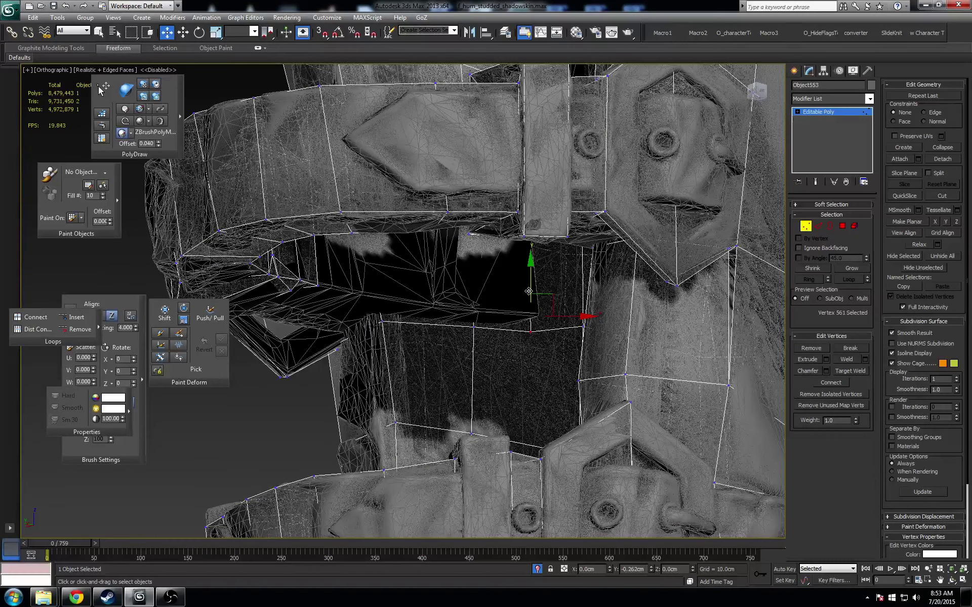
left_click_drag(565, 334, 546, 328)
middle_click_drag(510, 288, 522, 314, "alt")
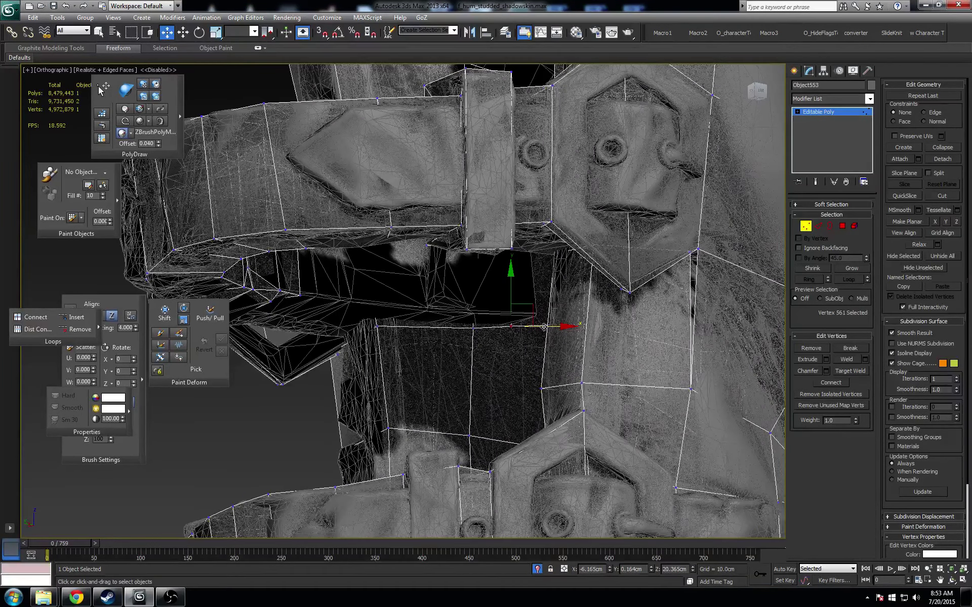
- Collapse the two adjacent vertices on the panel's upper edge under the upright loop into one and adjust its sideways position
left_click(474, 328, "ctrl")
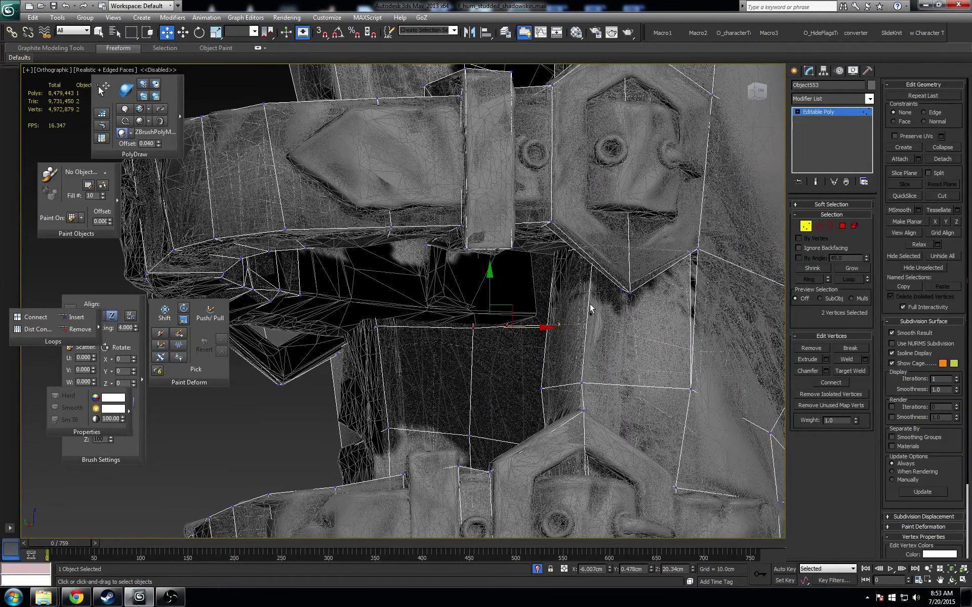
left_click(938, 150)
middle_click_drag(590, 300, 528, 329, "alt")
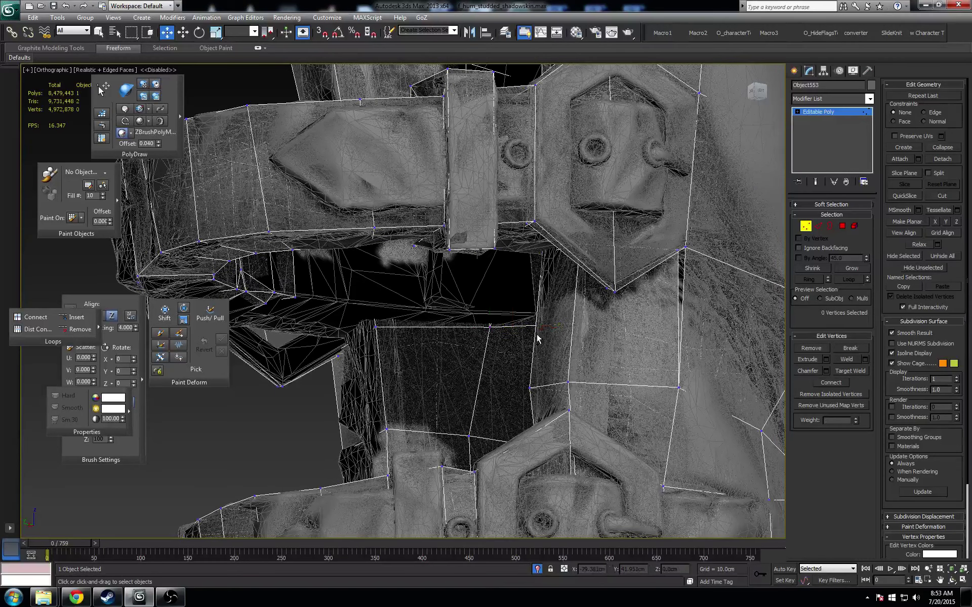
left_click_drag(525, 328, 534, 327)
middle_click_drag(525, 327, 554, 325, "alt")
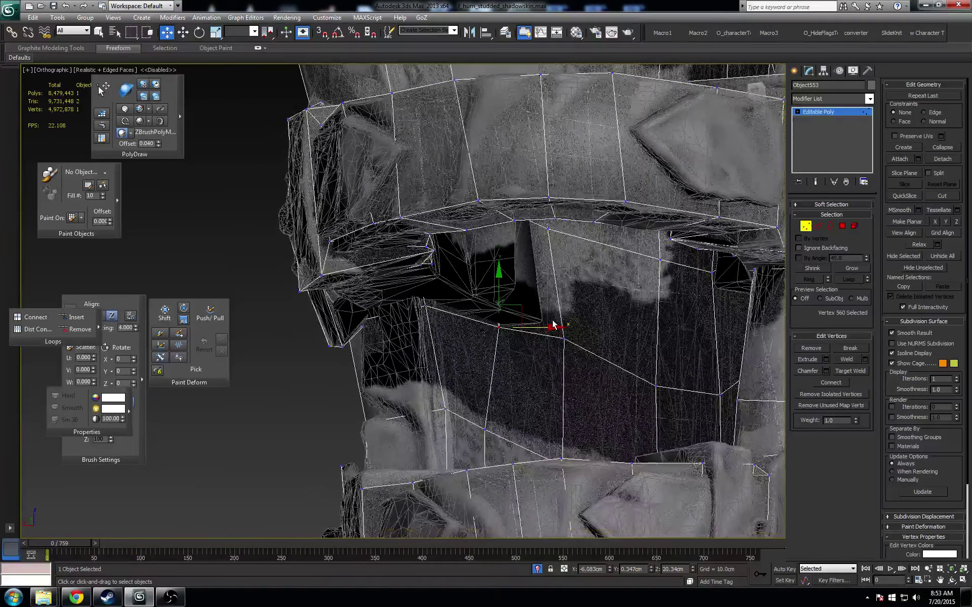
left_click_drag(529, 330, 514, 332)
middle_click_drag(514, 332, 508, 285, "alt")
- Collapse the two neighbouring vertices on the panel's upper edge just beneath the upper belt into one
left_click(450, 286)
left_click(501, 280, "ctrl")
left_click(945, 149)
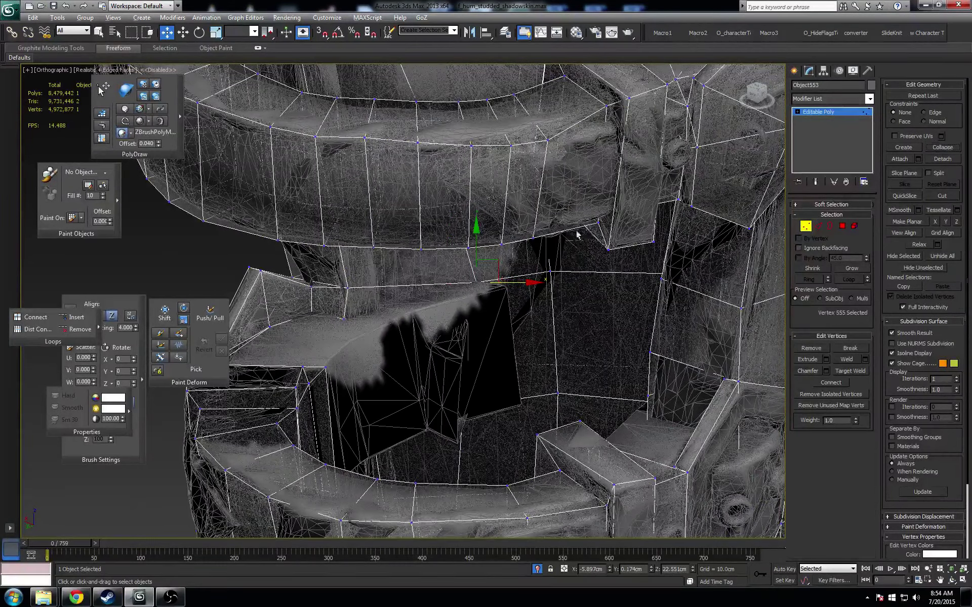
- Extrude the polygon below the ledge between the belts to a height of 0.069 cm
mouse_move(578, 234)
middle_mouse_down("alt")
mouse_move(525, 278)
mouse_move(555, 274)
middle_mouse_up("alt")
key("F3")
middle_click_drag(526, 307, 523, 311)
key("F3")
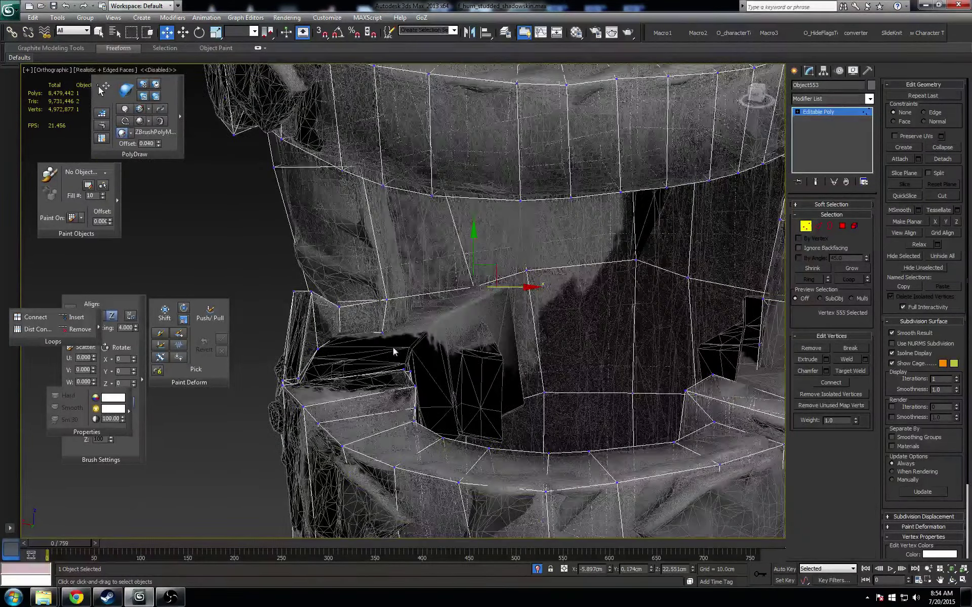
left_click(383, 331)
key("F3")
middle_click_drag(442, 342, 436, 340, "alt")
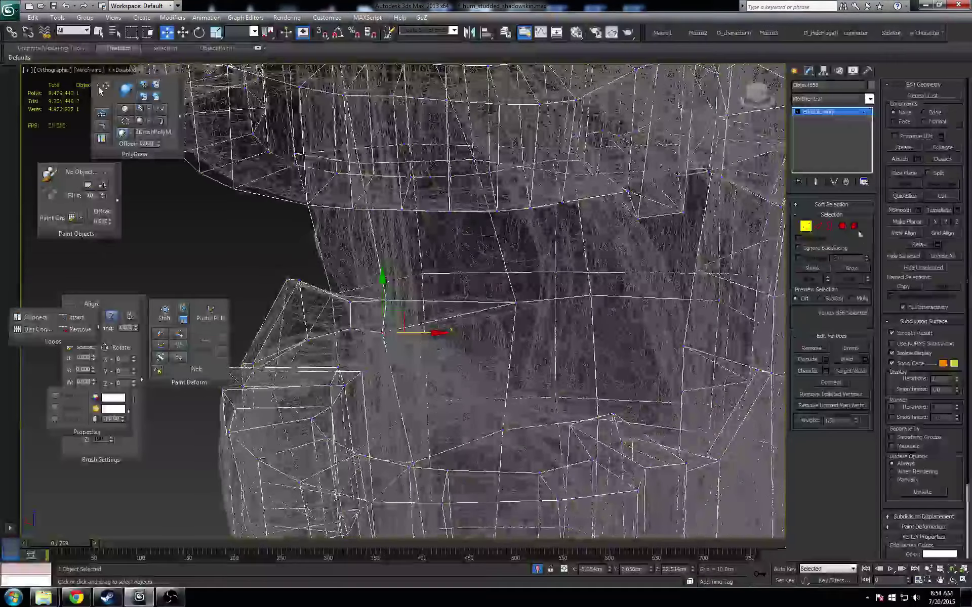
key("4")
left_click(507, 341)
middle_click_drag(507, 340, 513, 299)
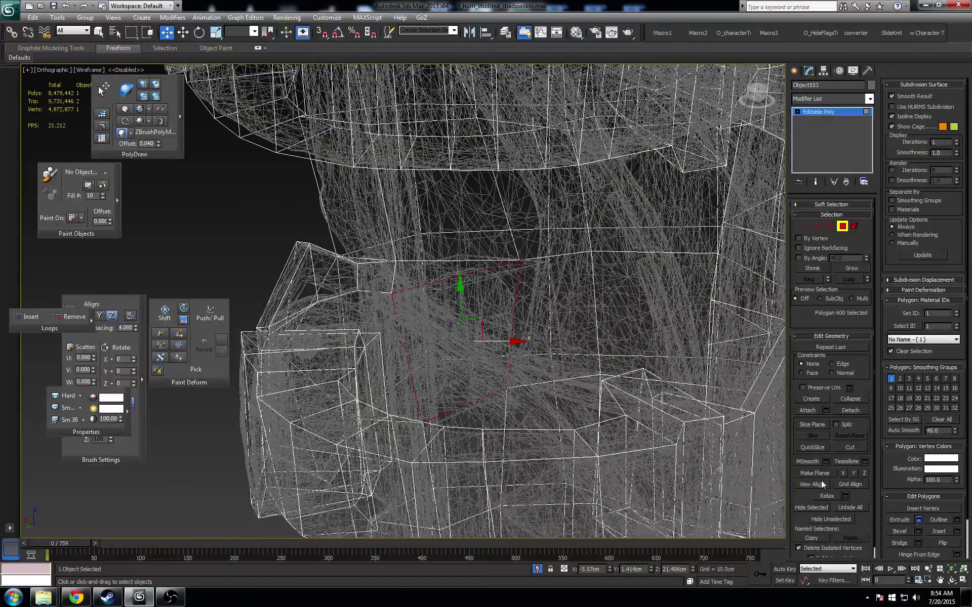
key("shift+e")
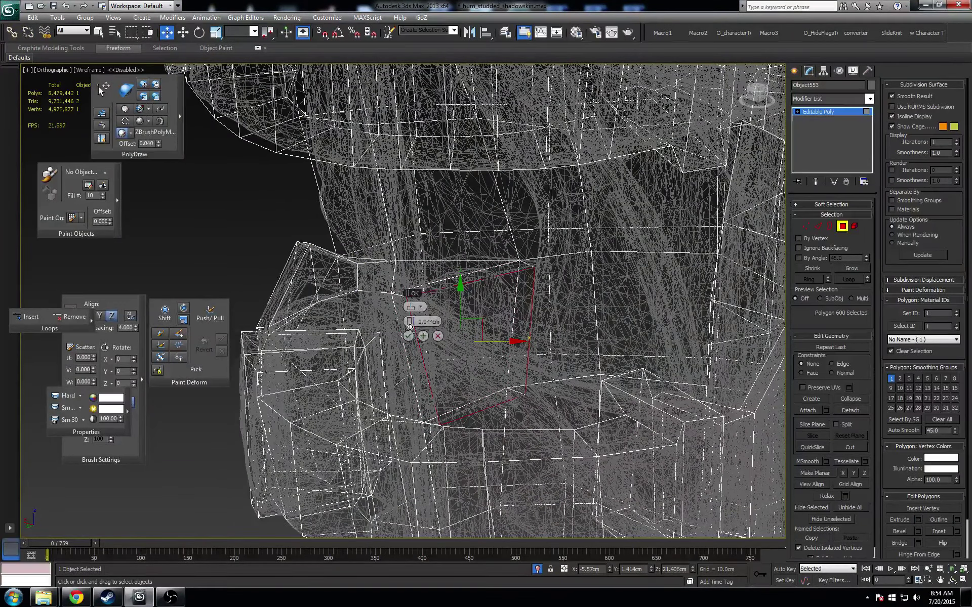
left_click_drag(410, 321, 411, 322)
left_click(419, 307)
left_click(431, 324)
key("F3")
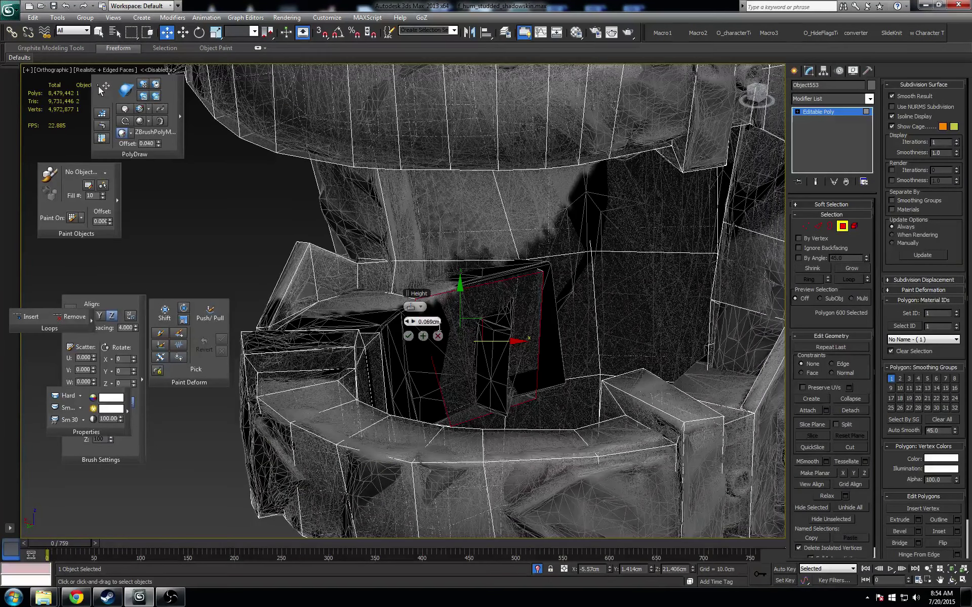
left_click(409, 337)
- Shift the extruded polygon's upper corner vertex nearest the buckle sideways toward the buckle
key("1")
left_click(543, 266)
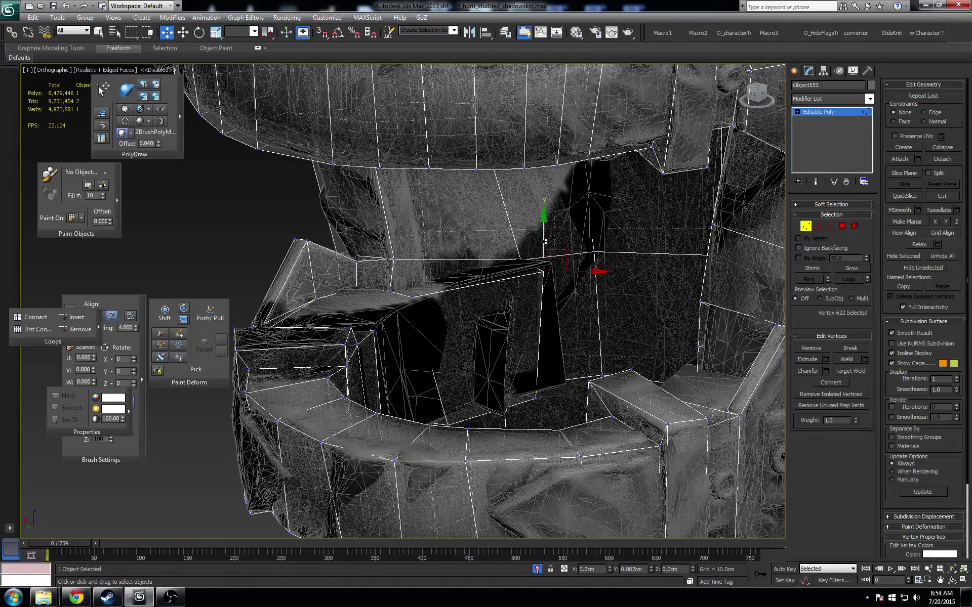
middle_click_drag(546, 241, 590, 264, "alt")
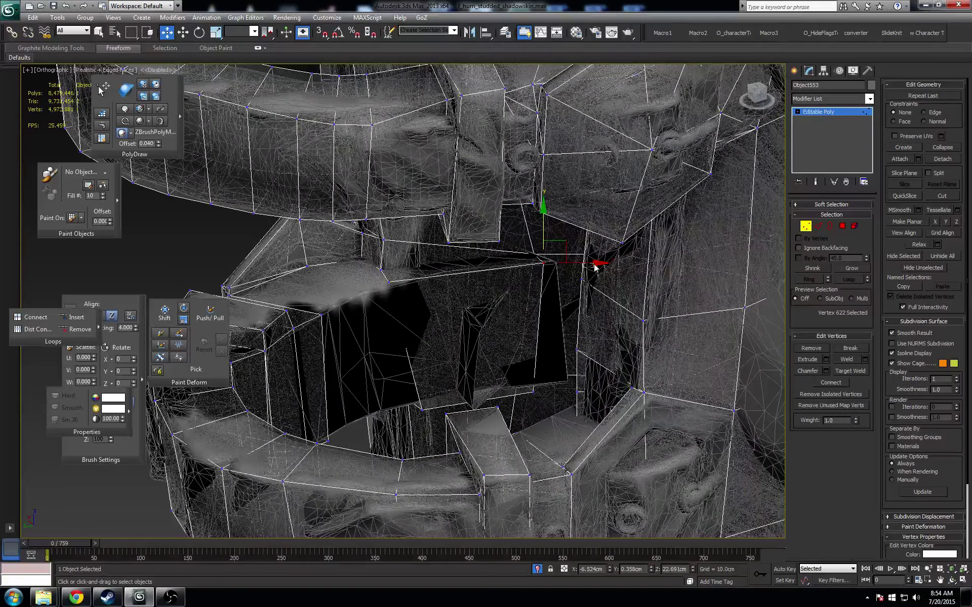
left_click_drag(587, 263, 606, 262)
mouse_move(567, 266)
middle_mouse_down("alt")
mouse_move(599, 273)
mouse_move(575, 326)
mouse_move(568, 275)
middle_mouse_up("alt")
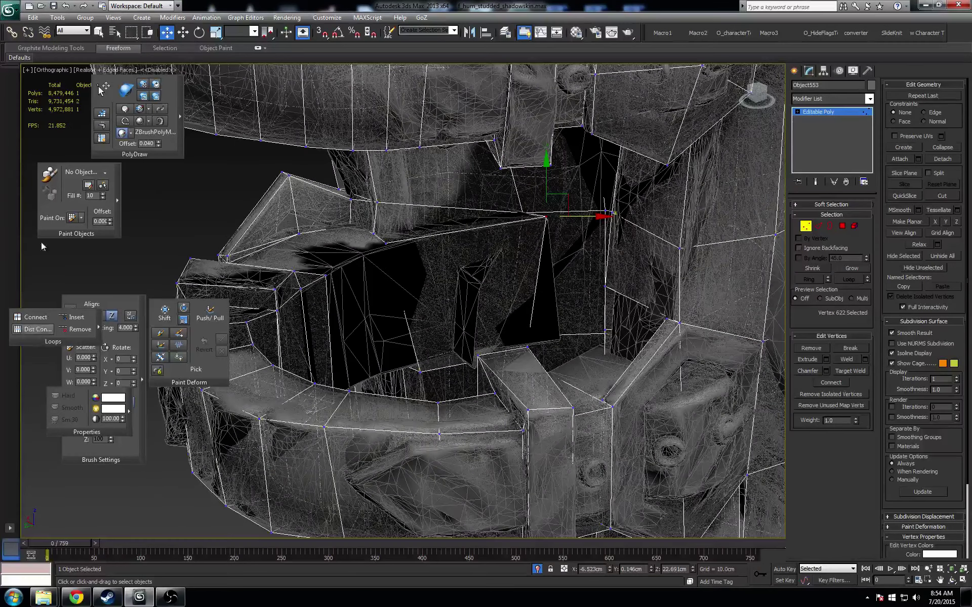
- Shift the panel's lower-edge vertex beside the upright loop slightly toward the extruded polygon's lower corner
left_click(102, 125)
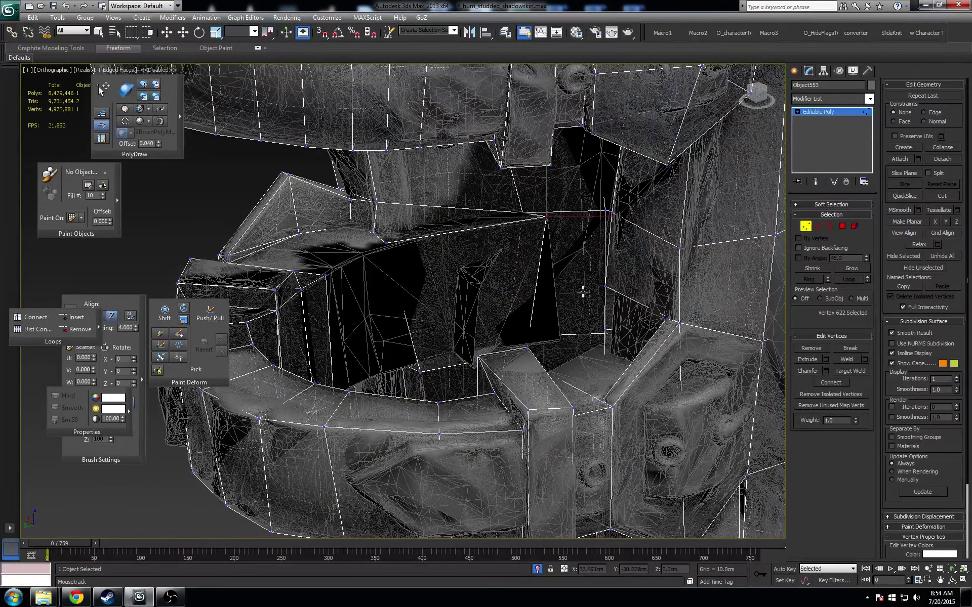
middle_click_drag(583, 292, 484, 329, "alt")
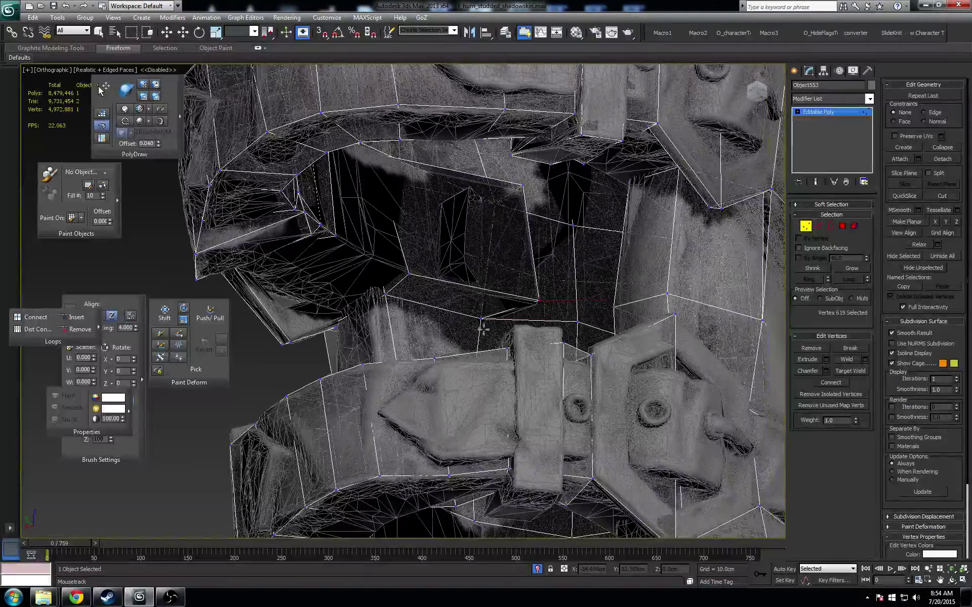
left_click_drag(480, 318, 495, 320)
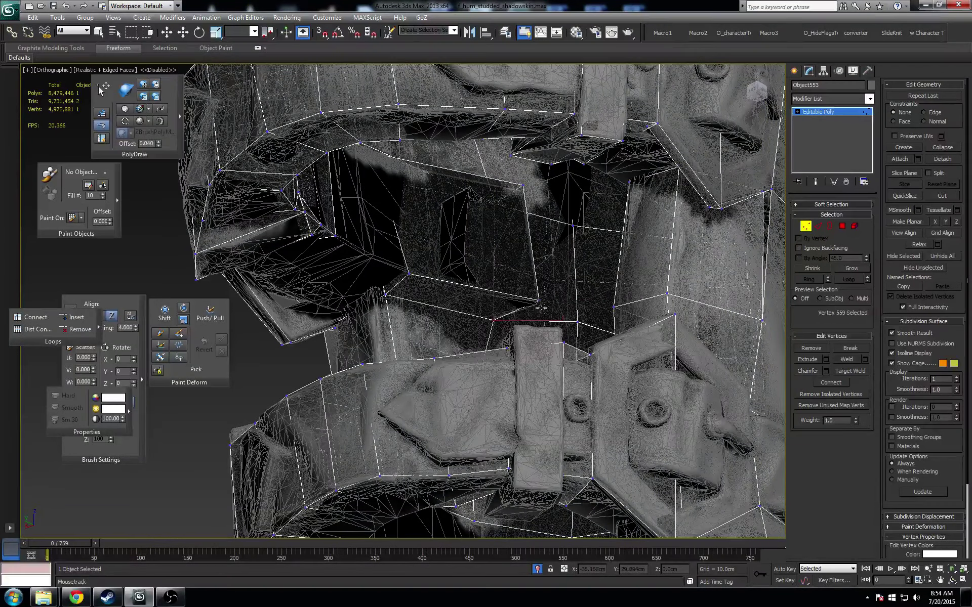
middle_click_drag(539, 302, 434, 281, "alt")
- Adjust the vertices on the extruded polygon's side edge away from the buckle to follow the high-poly surface
left_click(396, 241)
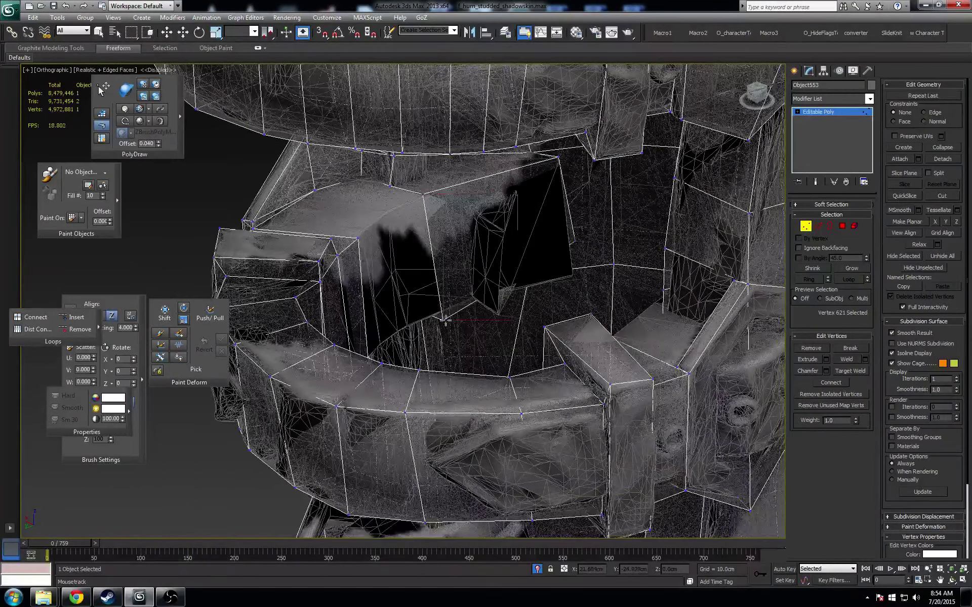
left_click_drag(443, 320, 440, 314)
middle_click_drag(440, 315, 416, 263, "alt")
key("w")
middle_click_drag(416, 262, 442, 269)
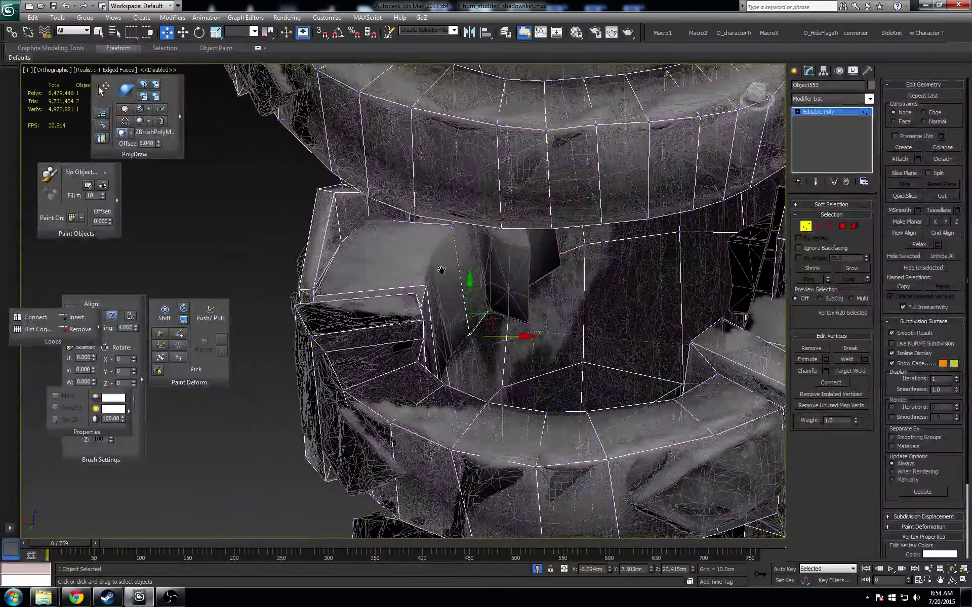
- Build two new polygons from the border vertices to cover the ledge between the upright block and the extruded face
scroll(430, 264, "up", 2)
left_click(102, 125)
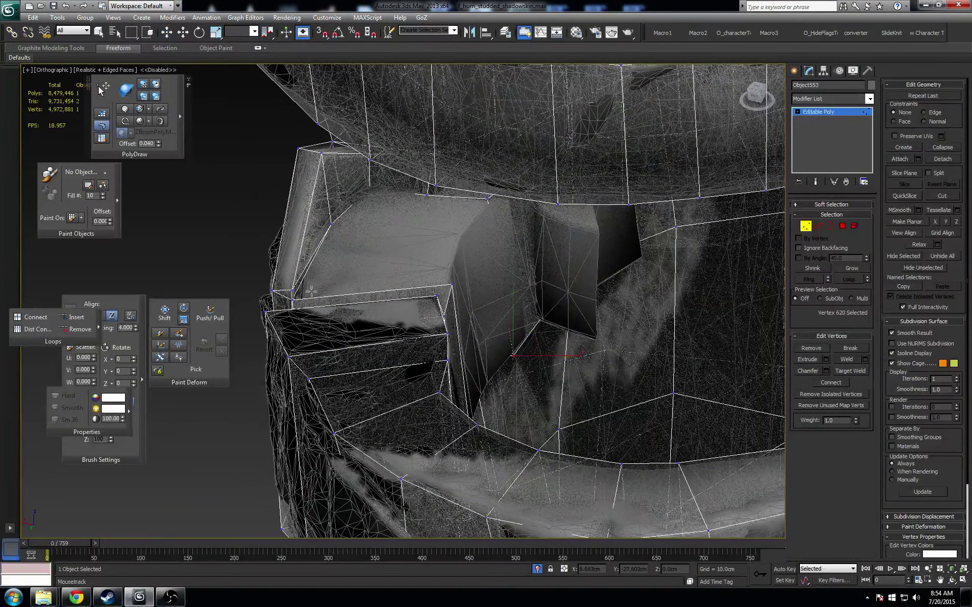
left_click_drag(310, 295, 463, 238, "ctrl")
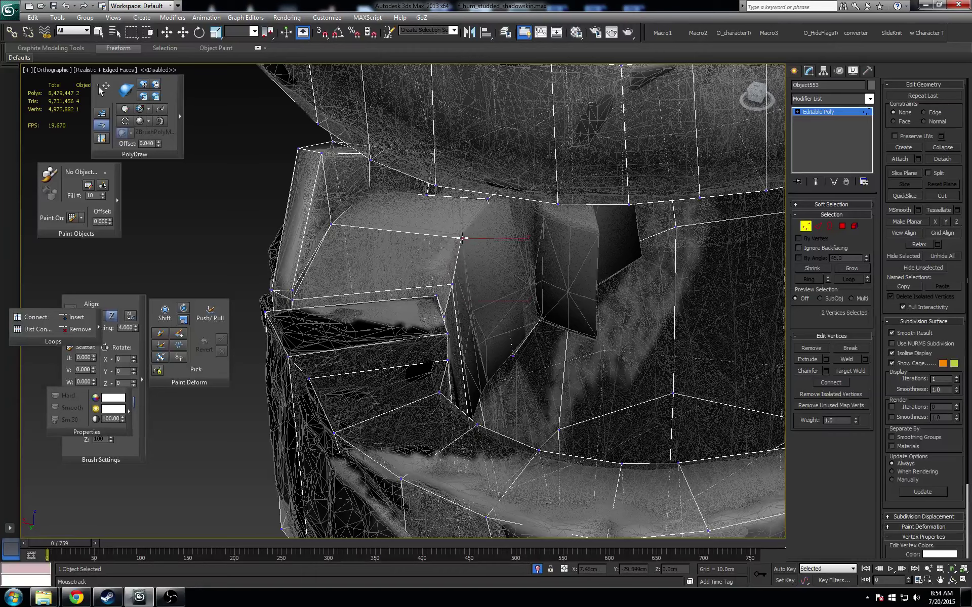
middle_click_drag(451, 236, 450, 266)
left_click_drag(330, 255, 484, 231)
middle_click_drag(456, 239, 455, 272)
middle_click_drag(456, 272, 474, 299, "alt")
- Connect the ledge polygon's front edge and the opposite rear edge with one segment
key("w")
key("2")
key("F3")
left_click(409, 295)
scroll(405, 269, "up", 2)
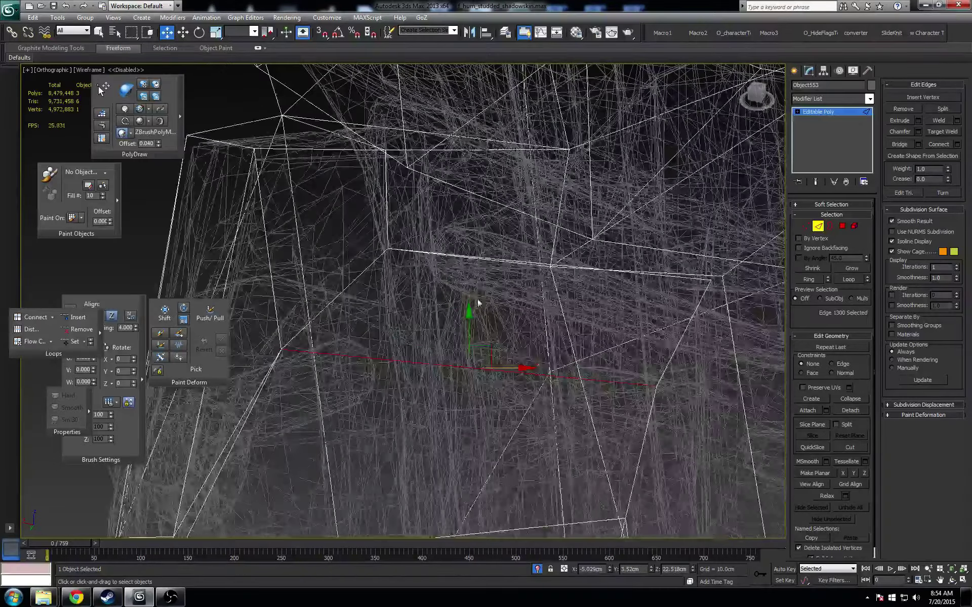
left_click(488, 261, "ctrl")
scroll(489, 260, "down", 1)
middle_click_drag(488, 260, 444, 298, "alt")
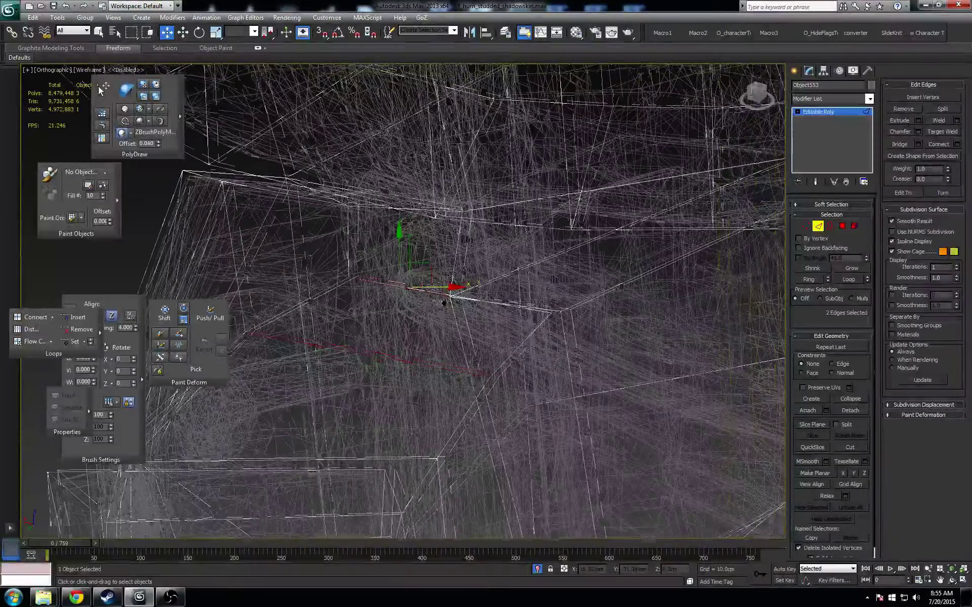
scroll(445, 299, "up", 3)
key("ctrl+z")
left_click(506, 290, "ctrl")
scroll(471, 334, "down", 3)
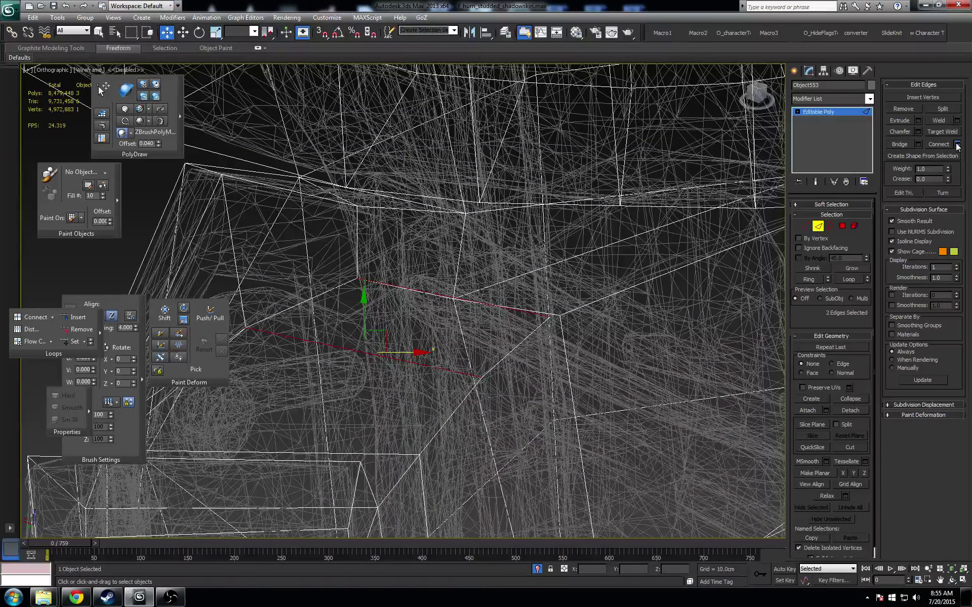
key("ctrl+shift+e")
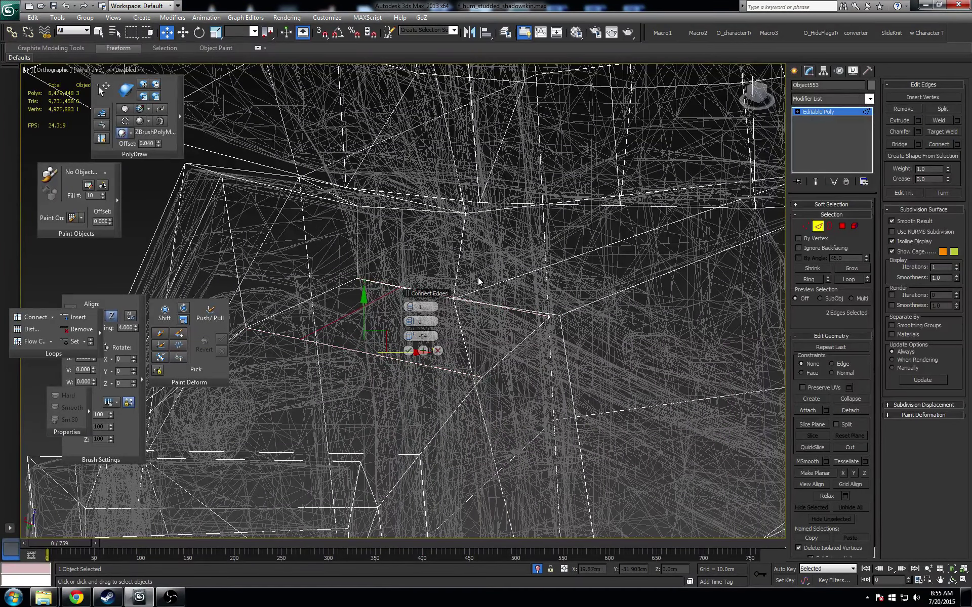
left_click(408, 351)
- Collapse the two vertices at the middle of the ledge's rear edge and target-weld the front edge's middle vertex to the block-side corner
key("1")
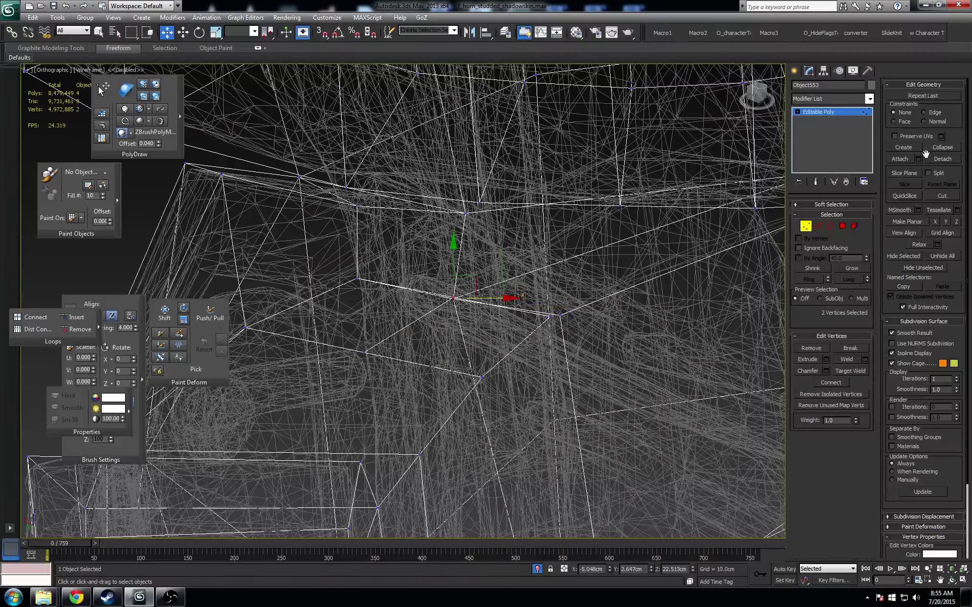
left_click(941, 147)
left_click(851, 371)
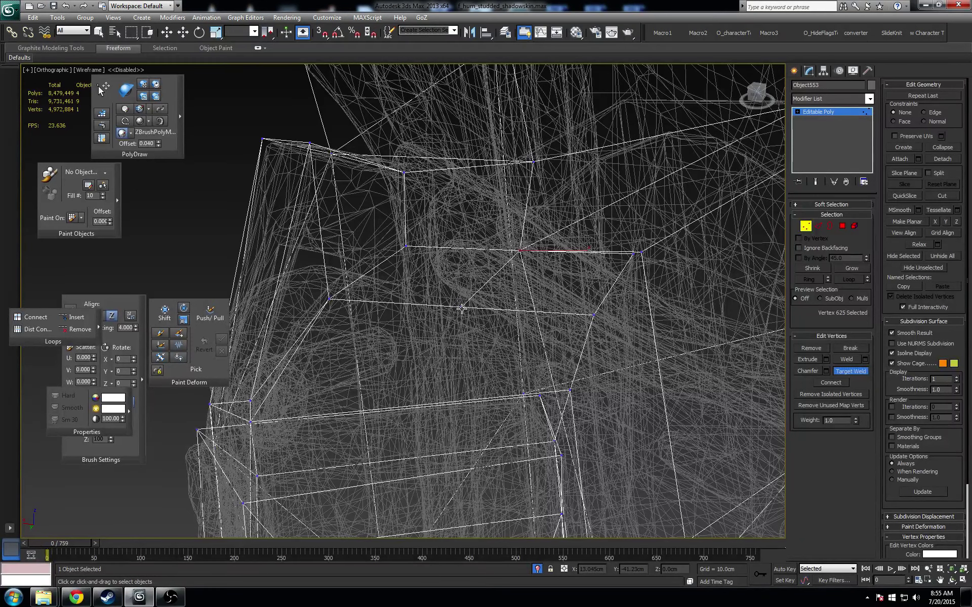
left_click(462, 308)
left_click(329, 299)
key("w")
key("F3")
- Raise the ledge's rear corner vertex beside the upright block slightly
scroll(468, 319, "down", 2)
middle_click_drag(469, 314, 440, 276)
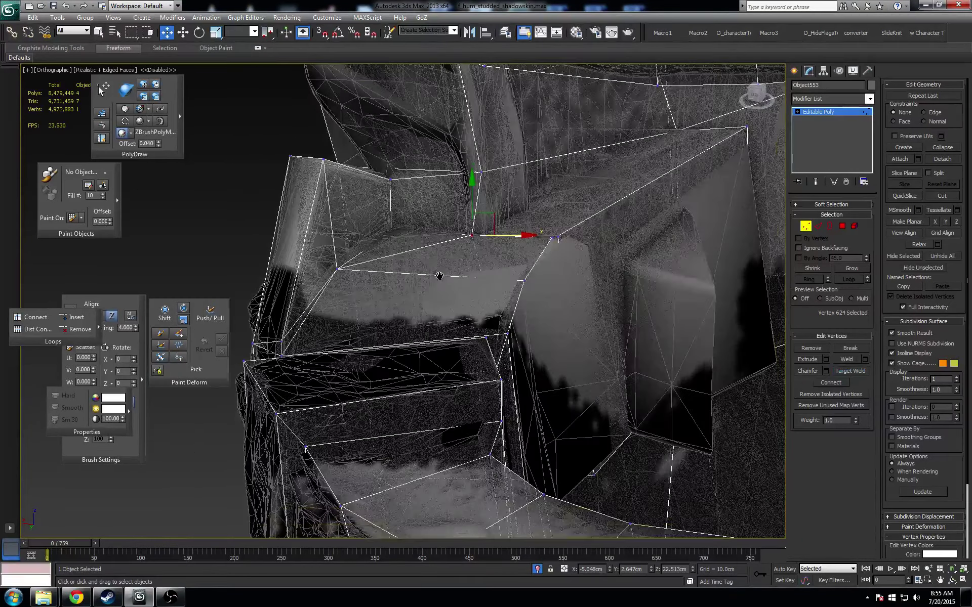
key("F3")
left_click(389, 231)
key("F3")
middle_click_drag(383, 204, 366, 225)
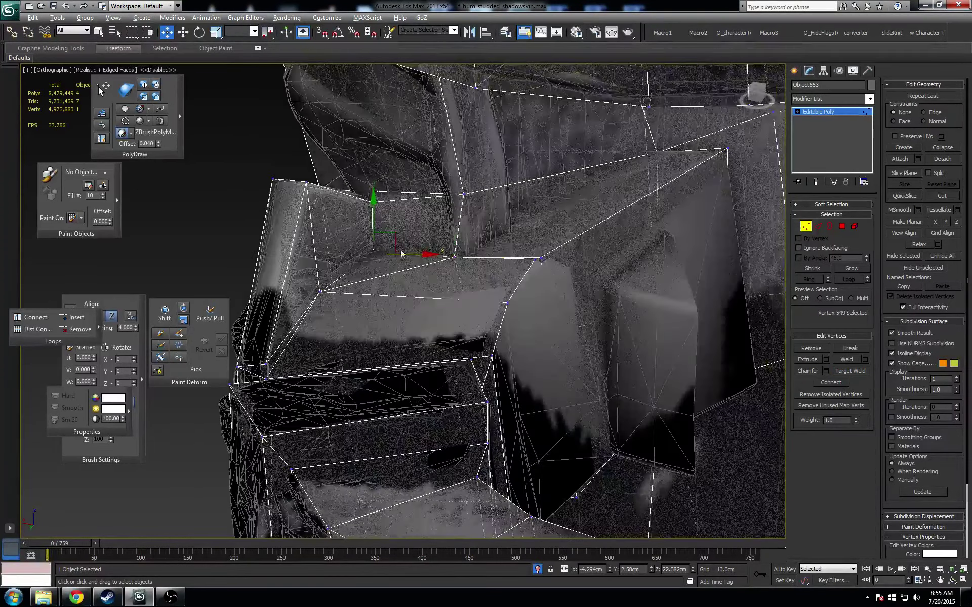
left_click_drag(371, 208, 373, 201)
- Delete the large extruded polygon beside the ledge and collapse the two close vertices at its upper corner into one
mouse_move(373, 200)
middle_mouse_down("alt")
mouse_move(426, 264)
mouse_move(438, 243)
mouse_move(515, 286)
mouse_move(551, 260)
mouse_move(522, 269)
middle_mouse_up("alt")
scroll(514, 286, "down", 2)
scroll(531, 272, "up", 4)
left_click(553, 254)
scroll(572, 258, "down", 2)
mouse_move(522, 270)
middle_mouse_down("alt")
mouse_move(551, 261)
mouse_move(581, 229)
middle_mouse_up("alt")
key("F3")
left_click_drag(545, 237, 572, 210)
key("F3")
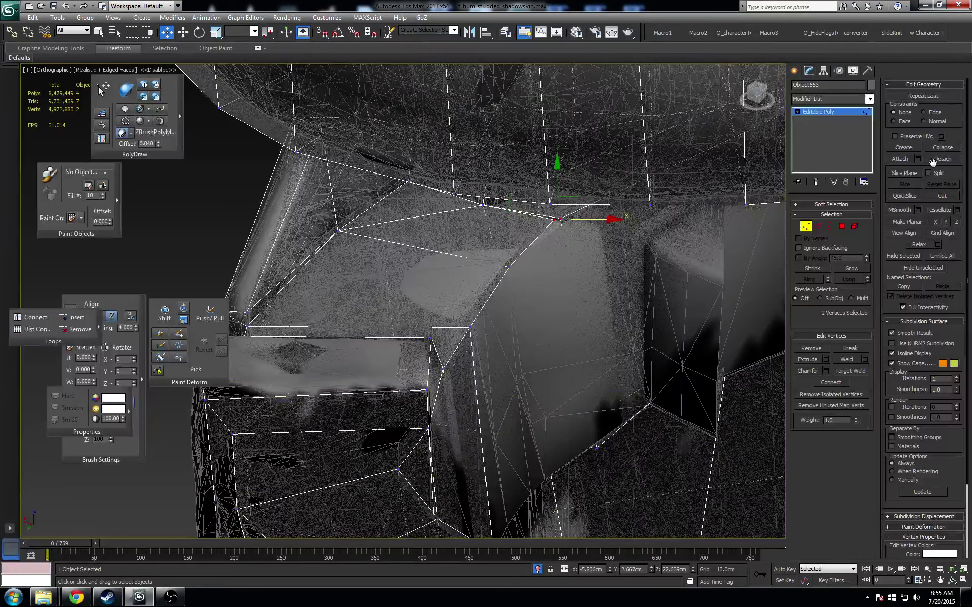
middle_click_drag(599, 267, 581, 247, "alt")
key("F3")
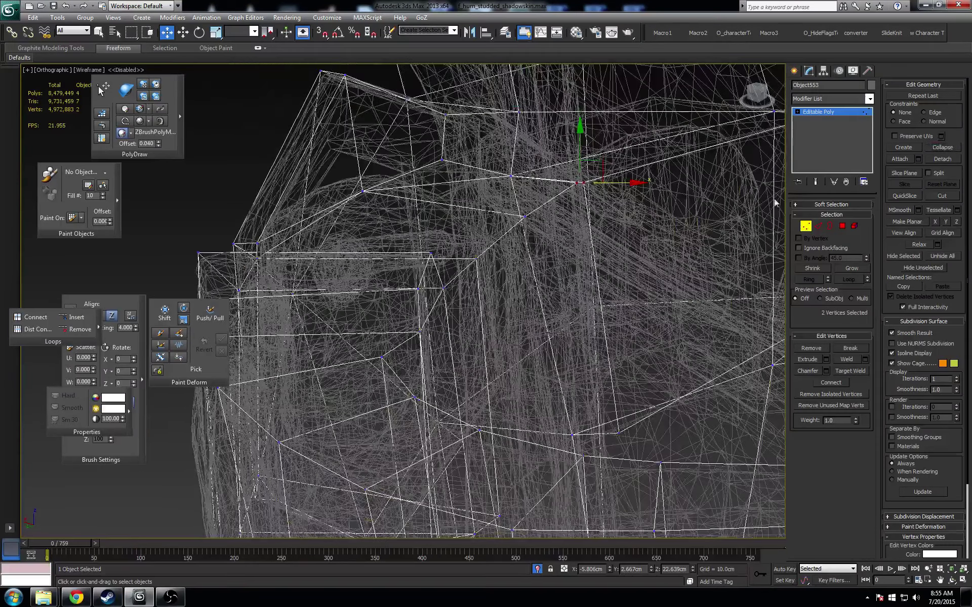
left_click(842, 226)
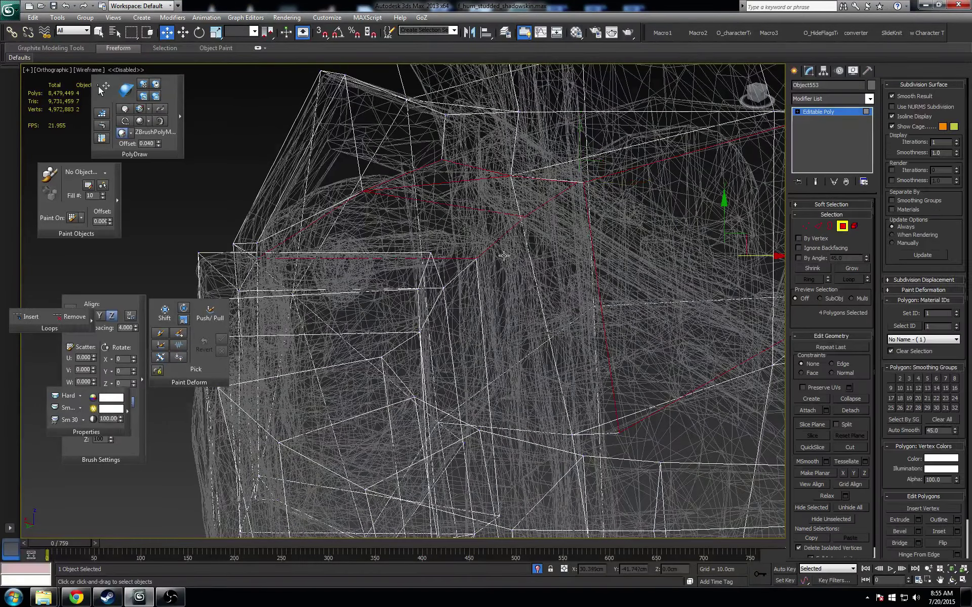
left_click(555, 243)
key("1")
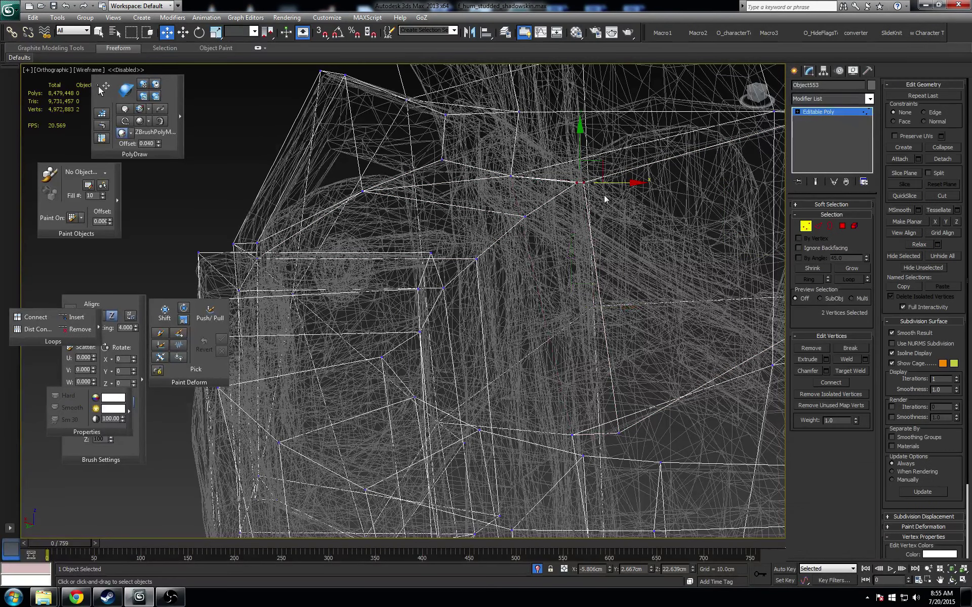
left_click(942, 149)
- Nudge the merged ledge corner vertex slightly sideways to fit the high-poly surface
key("F3")
middle_click_drag(595, 304, 583, 193)
left_click_drag(583, 193, 579, 195)
middle_click_drag(580, 195, 522, 231, "alt")
middle_click_drag(522, 231, 480, 219)
- Fill the open gap below the ledge with two new polygons extended from the upper border vertices
key("2")
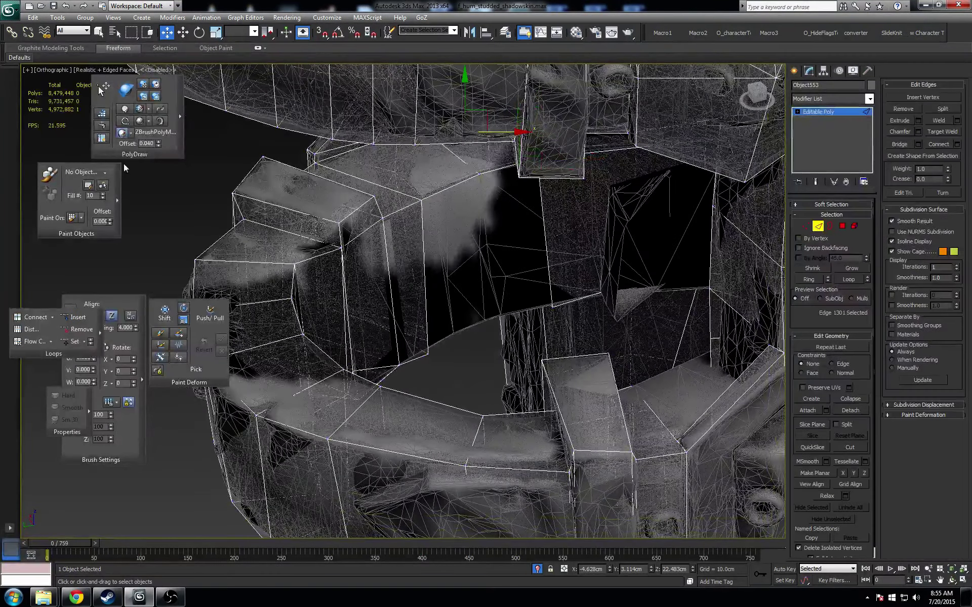
left_click(103, 126)
left_click_drag(421, 201, 491, 320)
left_click_drag(479, 173, 551, 307)
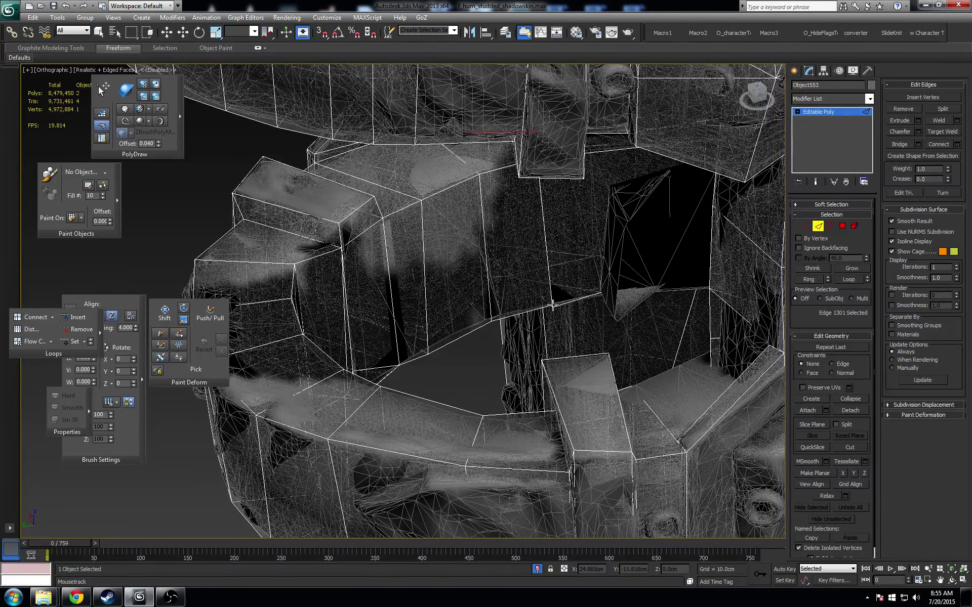
middle_click_drag(585, 317, 536, 319)
- Collapse the two close vertices at the lower corner of the newly filled area, below the upright loop, into one
key("w")
key("1")
key("F3")
left_click(504, 308)
left_click_drag(514, 319, 493, 294)
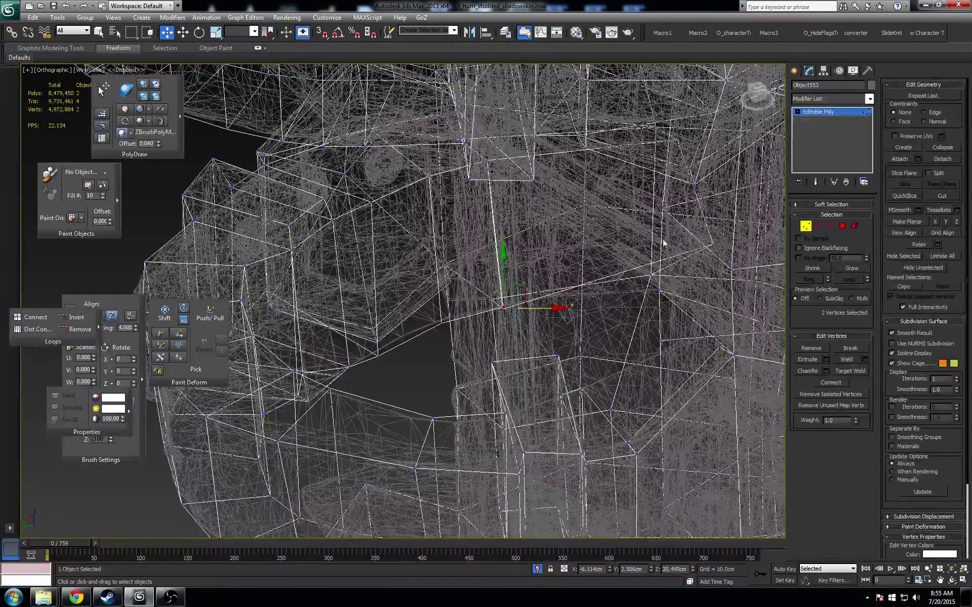
key("F3")
left_click(940, 147)
mouse_move(673, 223)
middle_mouse_down("alt")
mouse_move(579, 215)
mouse_move(523, 271)
mouse_move(494, 278)
mouse_move(478, 237)
mouse_move(466, 257)
mouse_move(460, 245)
mouse_move(436, 255)
middle_mouse_up("alt")
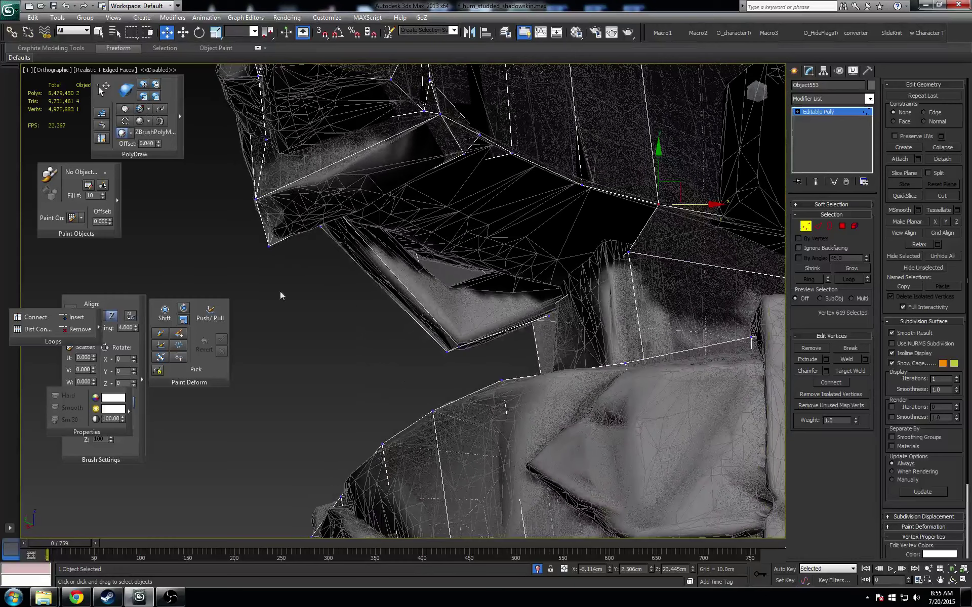
- Extend a new polygon from the V-shaped ledge's lower tip vertex up into the open triangular gap
left_click(101, 126)
left_click_drag(458, 346, 468, 267)
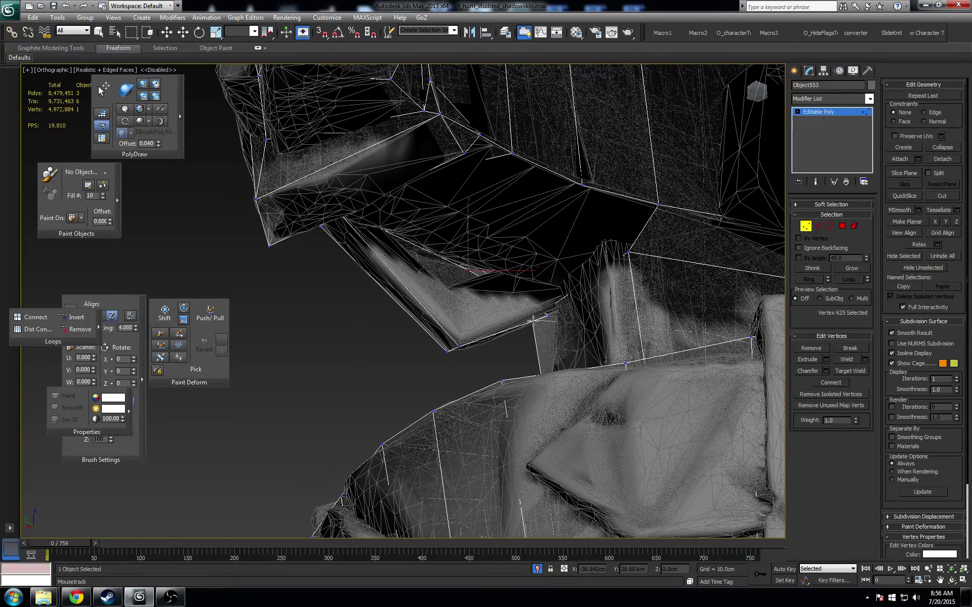
key("F3")
left_click(533, 319)
middle_click_drag(548, 280, 531, 289)
middle_click_drag(531, 289, 509, 321, "alt")
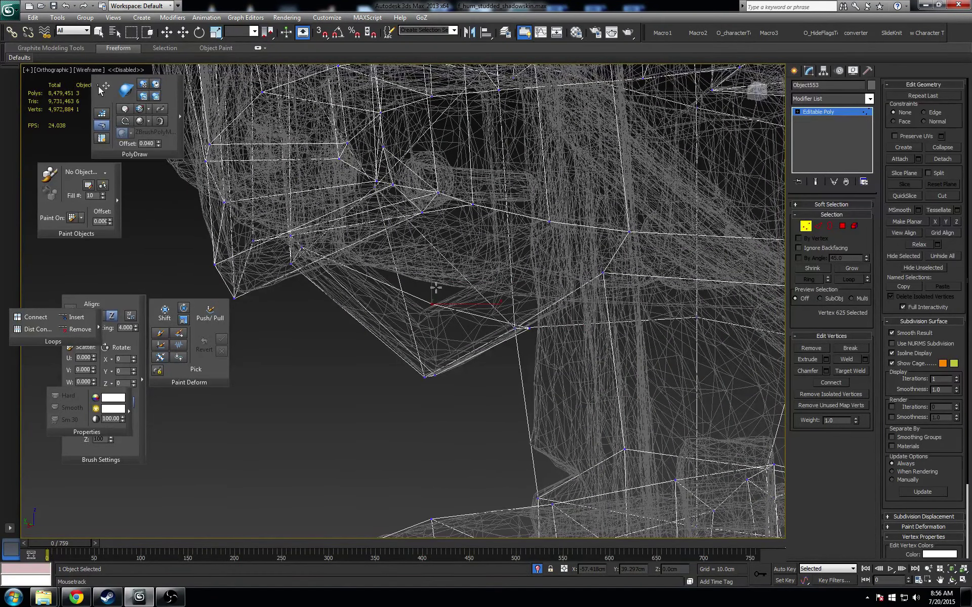
- Connect the new polygon's inner vertex to the ledge's lower tip vertex with an edge
key("F3")
middle_click_drag(454, 335, 473, 297)
key("w")
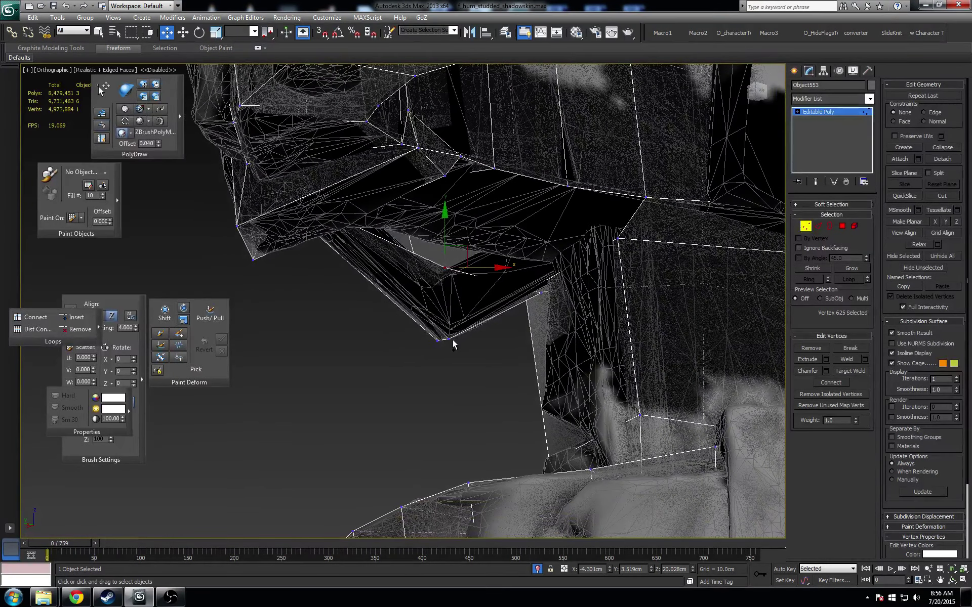
left_click(448, 339, "ctrl")
left_click(842, 384)
middle_click_drag(547, 315, 581, 315, "alt")
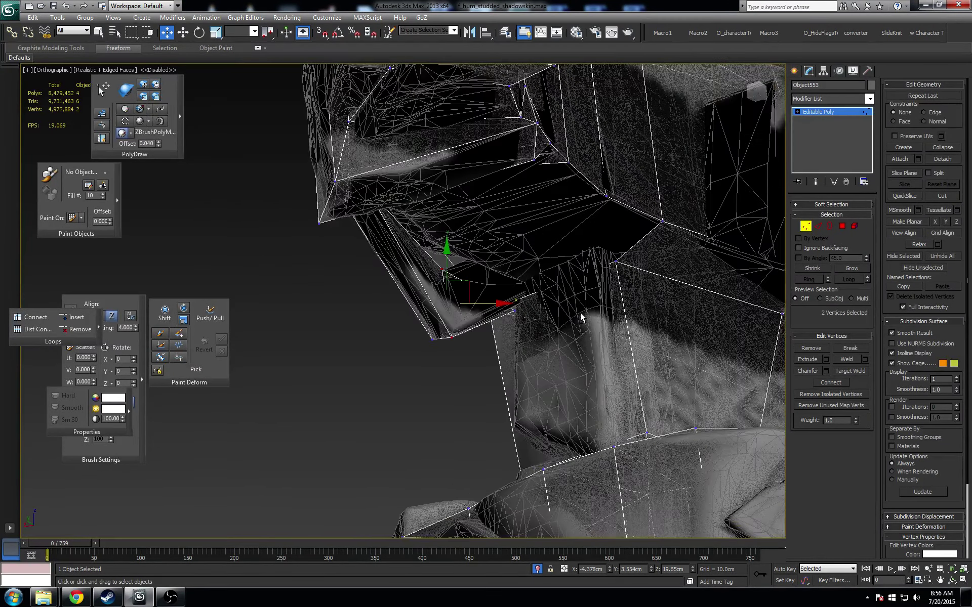
- Raise the new polygon's inner vertex to fit the high-poly surface inside the V-shaped ledge
left_click(451, 337)
middle_click_drag(451, 337, 450, 315, "alt")
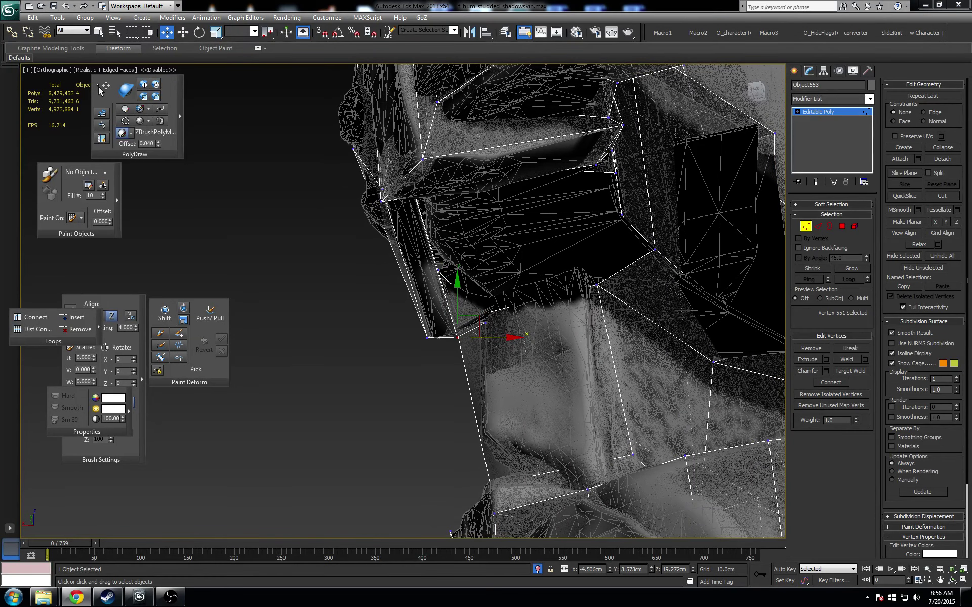
mouse_move(500, 227)
middle_mouse_down("alt")
mouse_move(480, 227)
mouse_move(491, 256)
mouse_move(461, 253)
middle_mouse_up("alt")
key("F3")
left_click(442, 274)
key("F3")
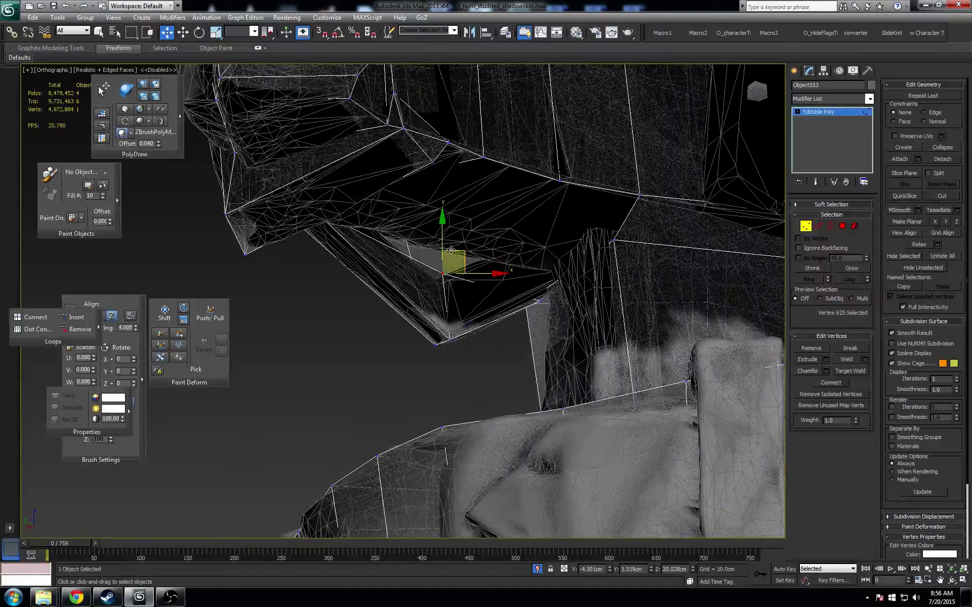
left_click_drag(449, 244, 449, 223)
- Clear the vertex selection and save the scene
middle_click_drag(449, 223, 516, 320, "alt")
left_click(461, 345)
key("ctrl+s")
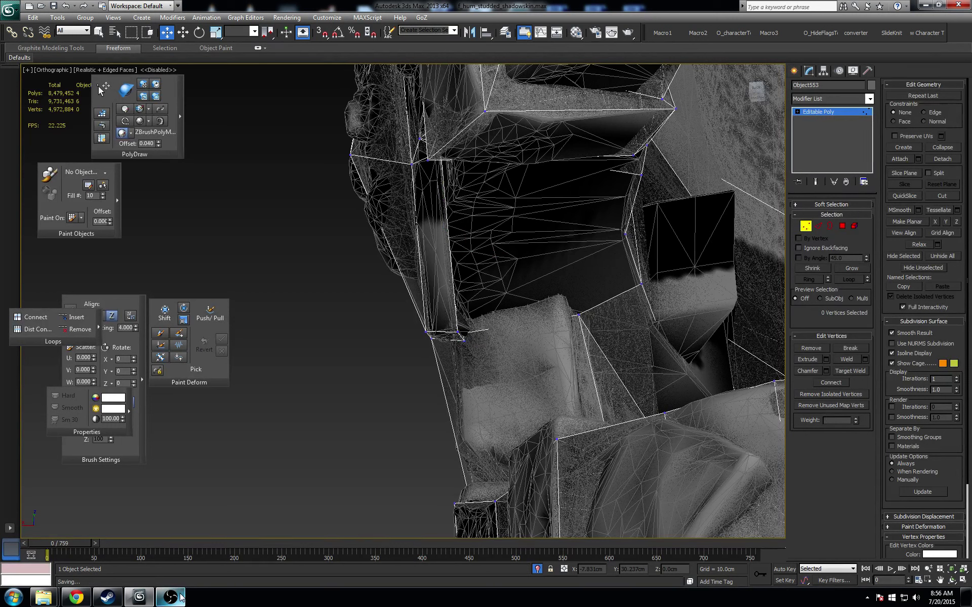
left_click_drag(181, 599, 107, 599)
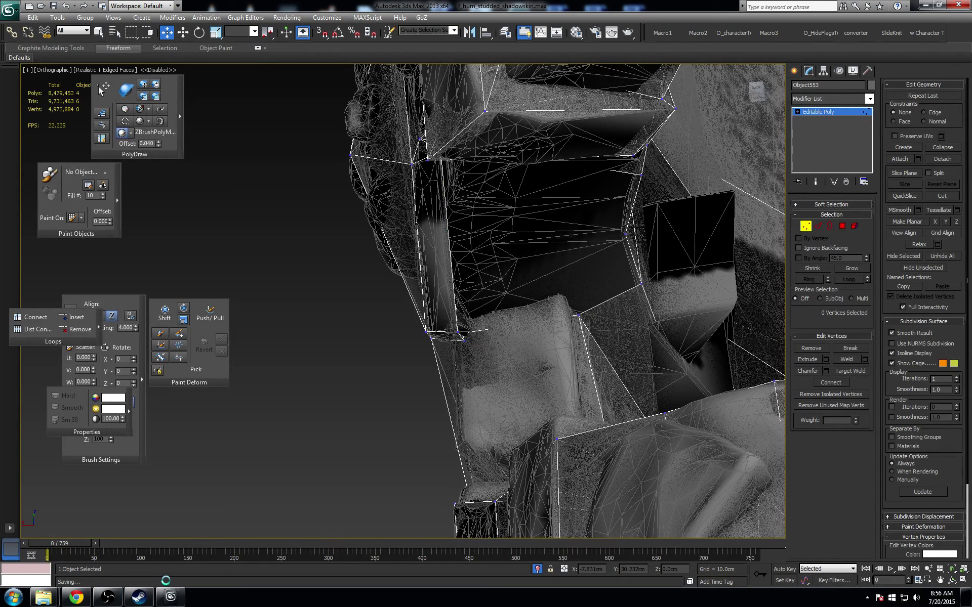
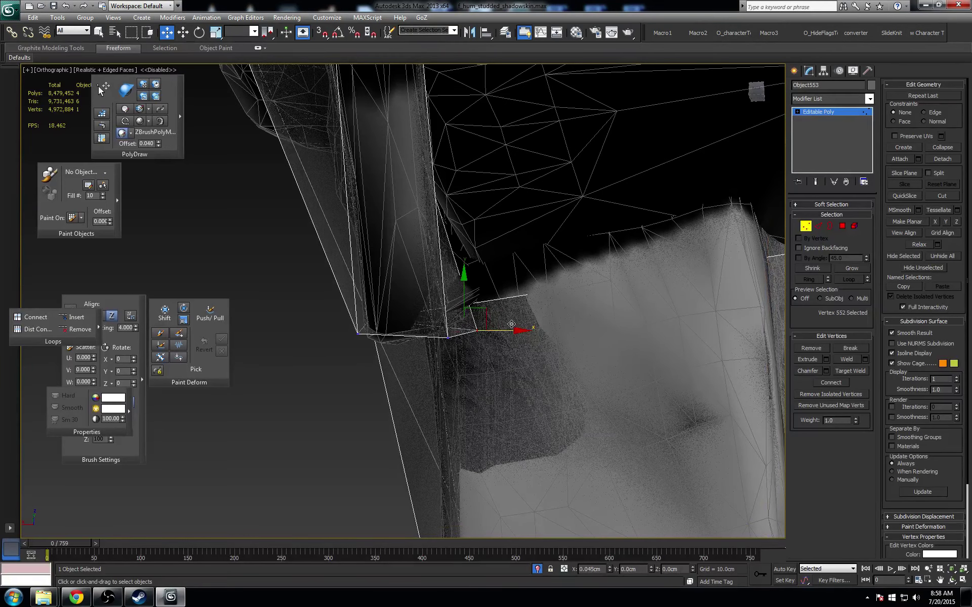
- Shift the inner corner vertex beside the V-shaped ledge's lower end slightly upward onto the high-poly surface
middle_click_drag(512, 327, 492, 307, "alt")
left_click_drag(479, 281, 477, 261)
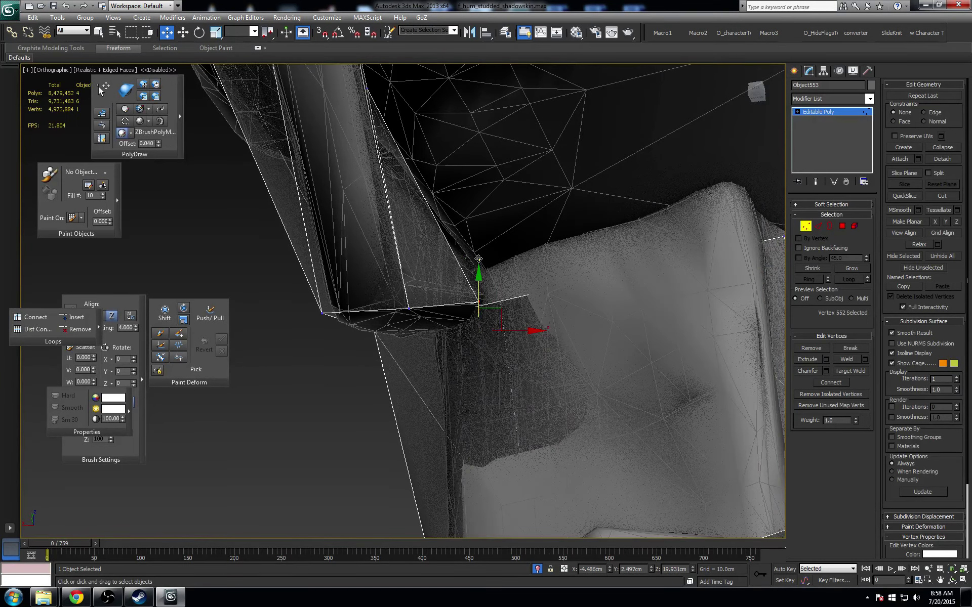
middle_click_drag(478, 263, 441, 219, "alt")
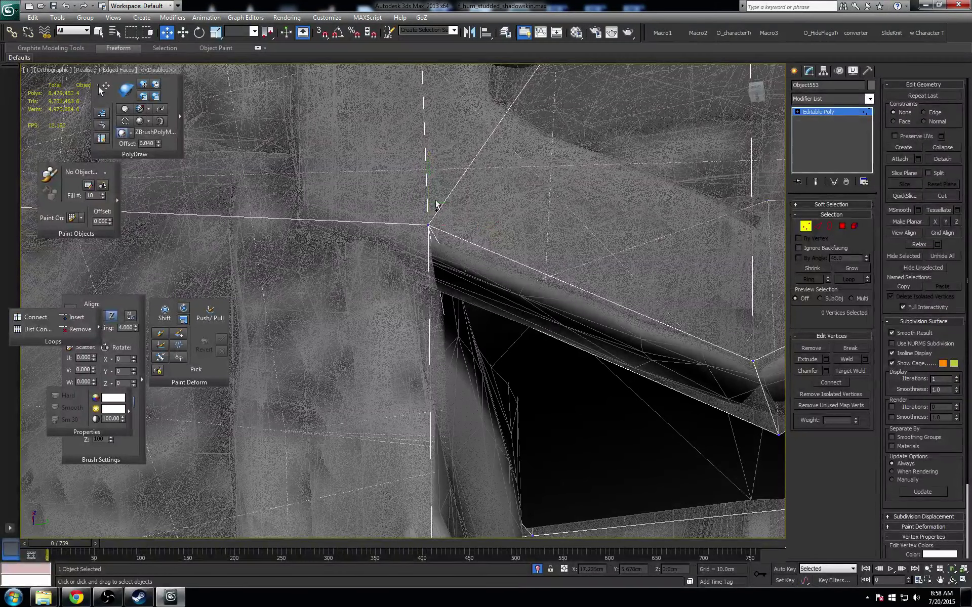
- Raise the inner vertex at the V-shaped ledge's lower tip slightly to follow the high-poly edge
middle_click_drag(428, 184, 506, 322, "alt")
left_click(561, 318)
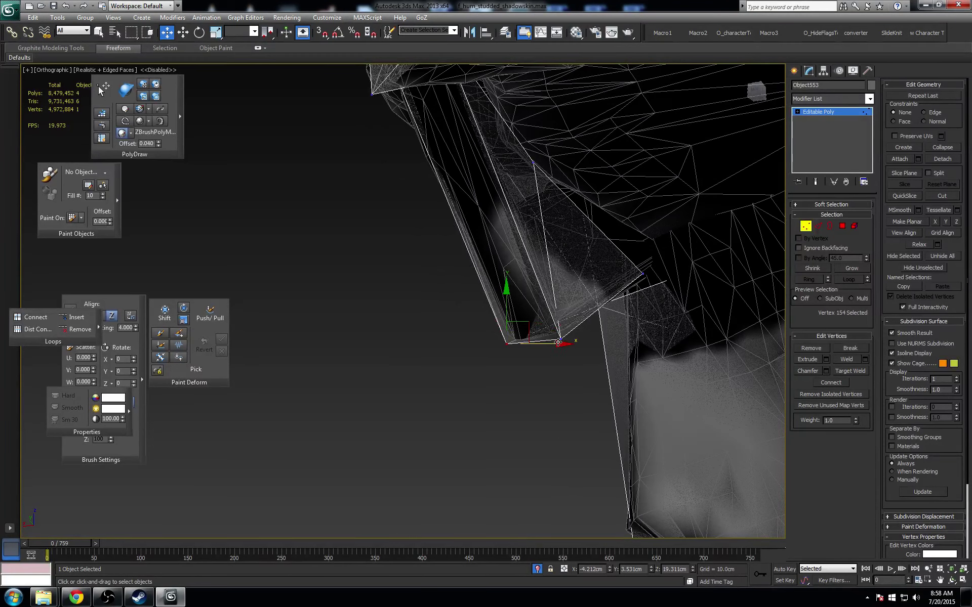
left_click(560, 340)
left_click_drag(561, 304, 561, 291)
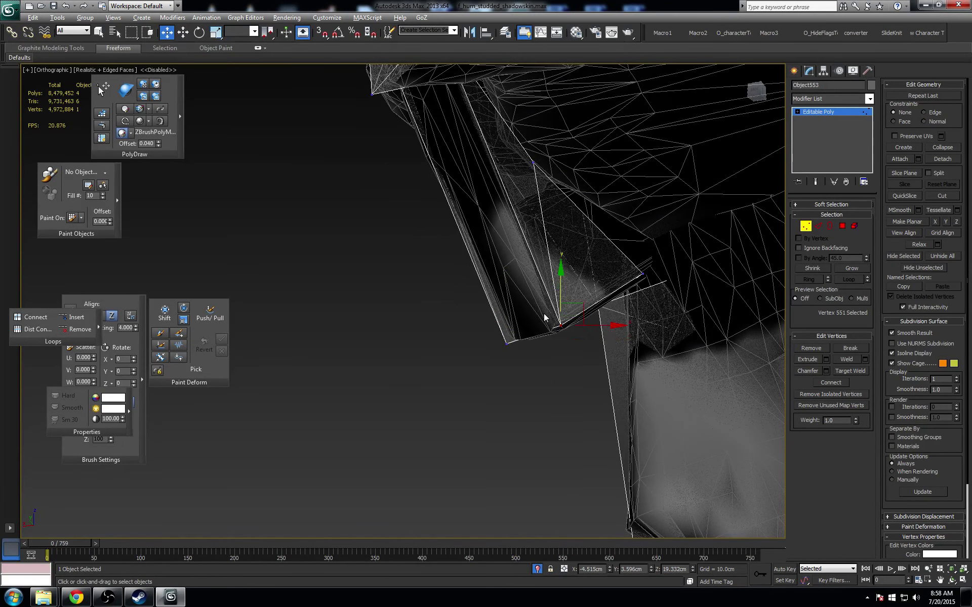
- Select both vertices at the V-shaped ledge's lower tip and lower them slightly together
middle_click_drag(545, 318, 541, 339, "alt")
left_click_drag(543, 363, 486, 318, "ctrl")
middle_click_drag(547, 282, 530, 283, "alt")
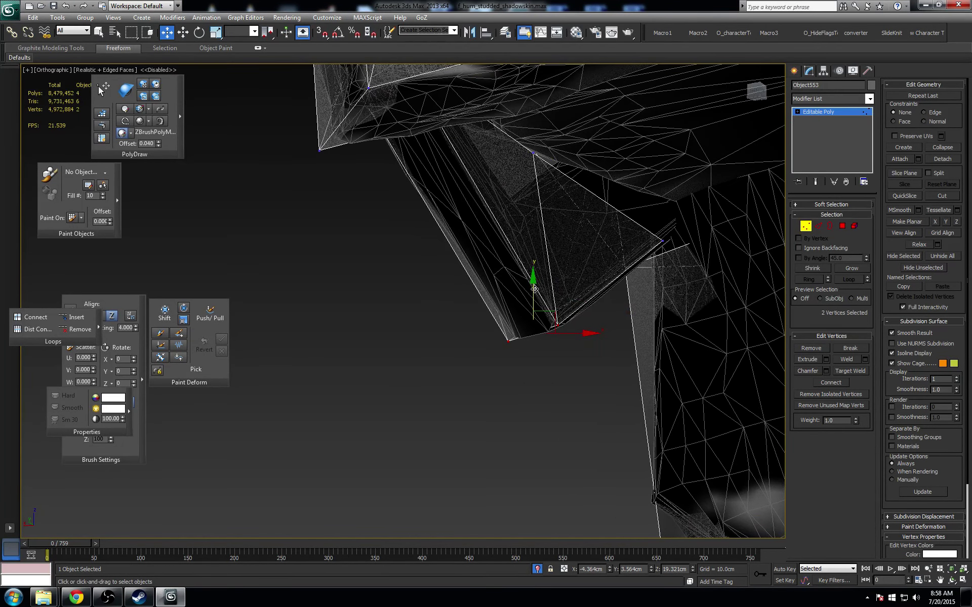
left_click_drag(534, 289, 534, 296)
- Move the inner corner vertex of the recess beside the strap slightly sideways and down to fit the high-poly surface
scroll(571, 278, "down", 3)
mouse_move(571, 278)
middle_mouse_down("alt")
mouse_move(538, 278)
mouse_move(449, 219)
mouse_move(460, 293)
mouse_move(495, 302)
mouse_move(491, 293)
middle_mouse_up("alt")
key("F3")
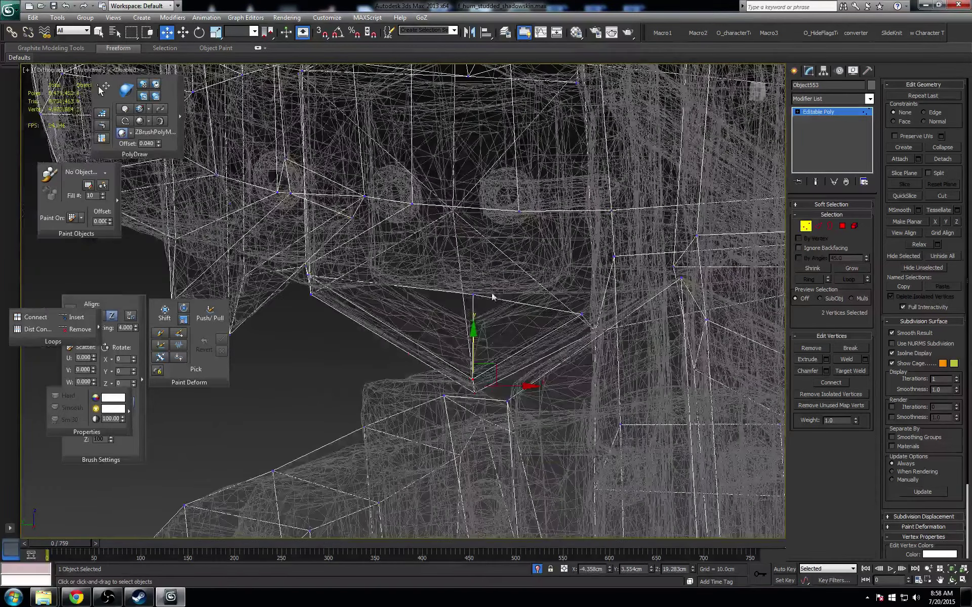
scroll(391, 278, "up", 2)
key("F3")
middle_click_drag(374, 279, 592, 277, "alt")
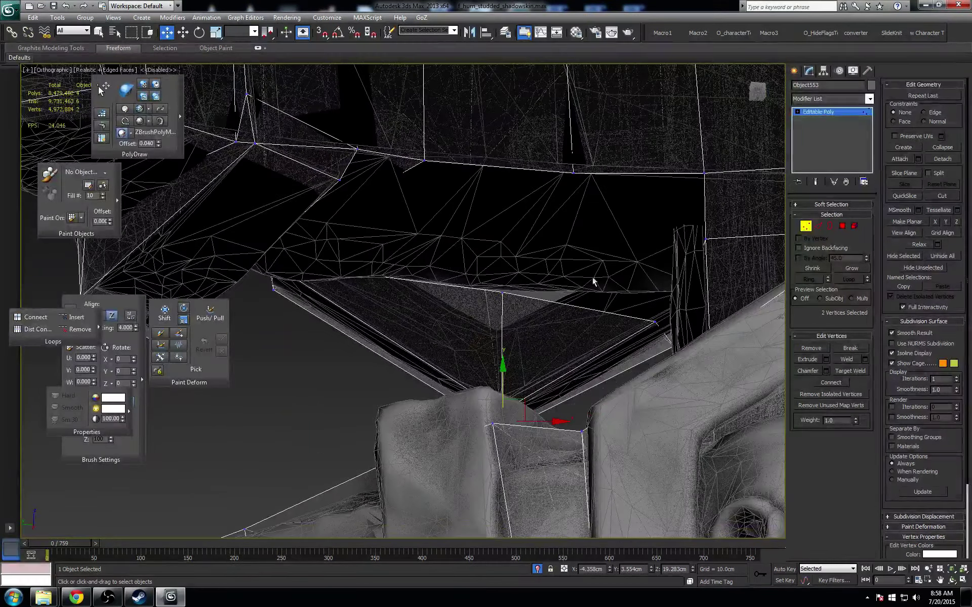
left_click(841, 226)
left_click(386, 178)
middle_click_drag(387, 195, 423, 189, "alt")
left_click(400, 174)
left_click_drag(426, 174, 419, 173)
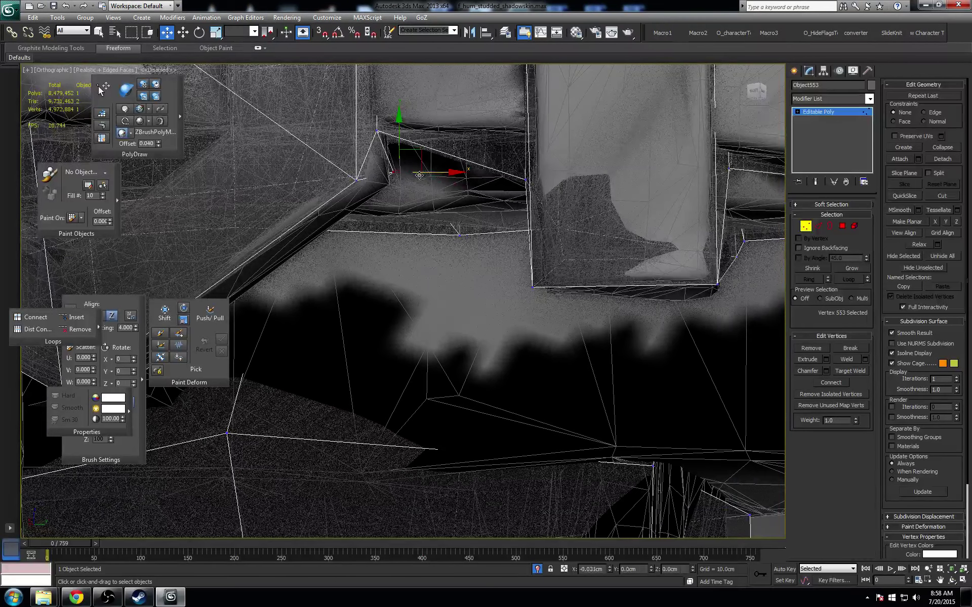
middle_click_drag(390, 152, 401, 152, "alt")
left_click_drag(390, 125, 390, 139)
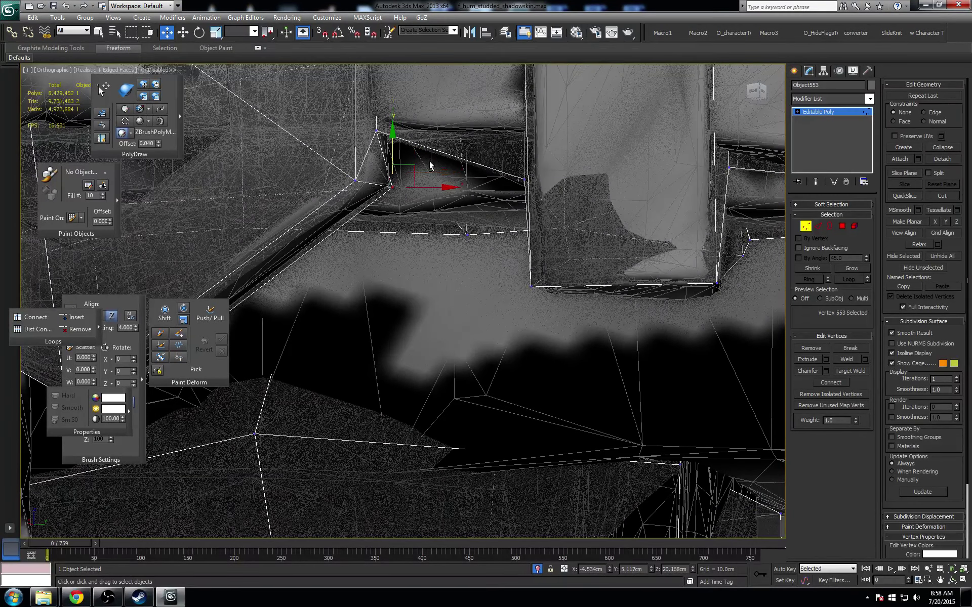
- Delete the unwanted polygon next to the V-shaped ledge's inner edge
middle_click_drag(429, 162, 461, 169, "alt")
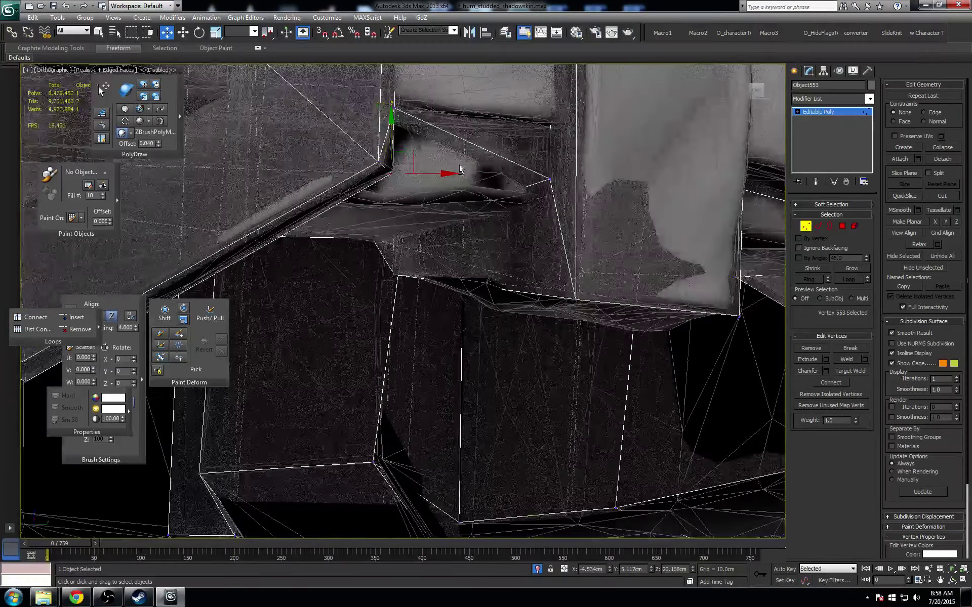
left_click(843, 226)
middle_click_drag(537, 177, 495, 261, "alt")
mouse_move(490, 208)
middle_mouse_down("alt")
mouse_move(503, 205)
mouse_move(488, 205)
mouse_move(433, 125)
mouse_move(480, 212)
middle_mouse_up("alt")
left_click(466, 273)
middle_click_drag(466, 273, 525, 219, "alt")
middle_click_drag(525, 219, 531, 195, "alt")
- Bridge the V-shaped ledge's two upper inner edges to the opposite border edges above, closing the gap with two polygons
key("1")
key("2")
left_click(412, 248)
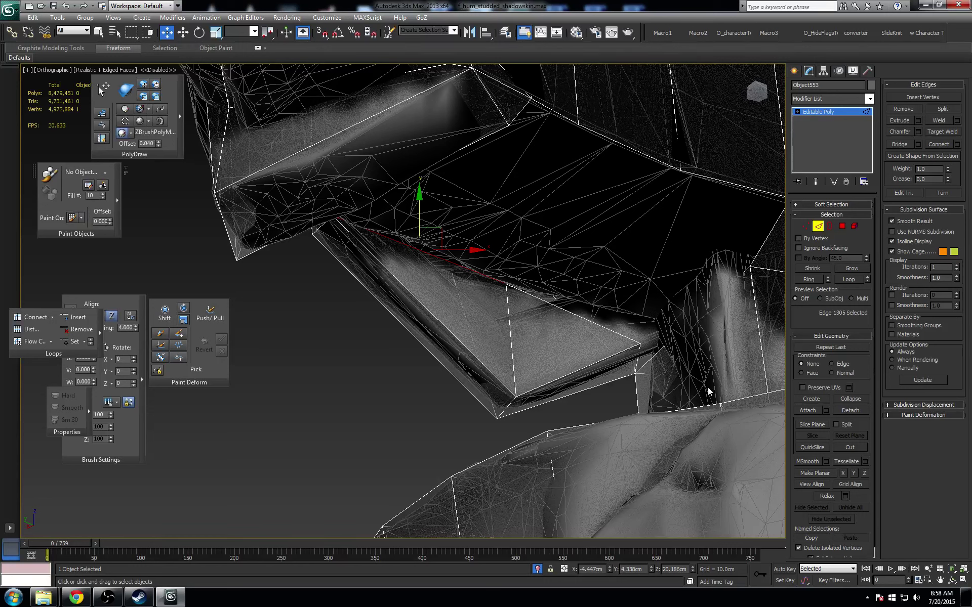
left_click(900, 144)
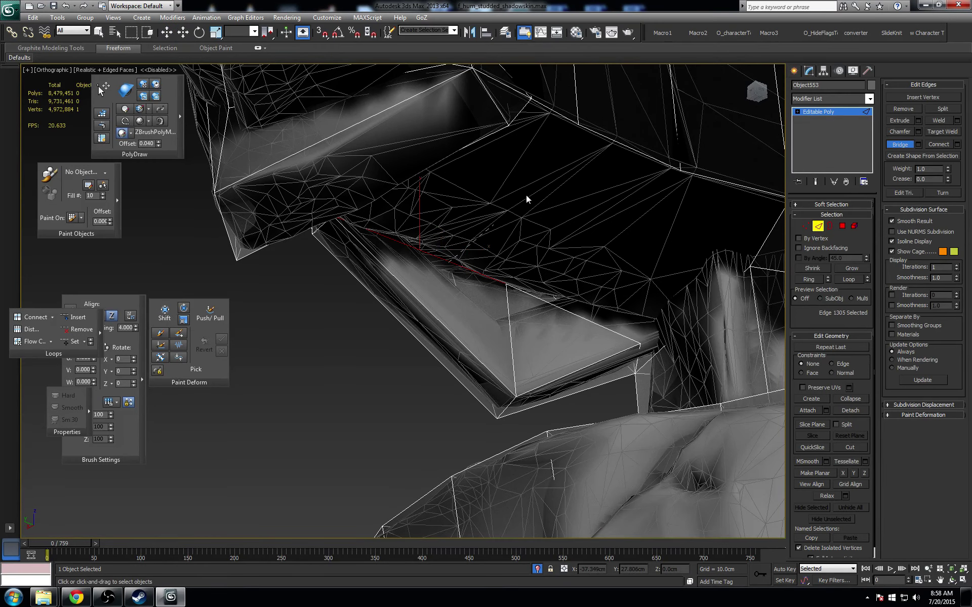
left_click(592, 131)
middle_click_drag(628, 191, 445, 254)
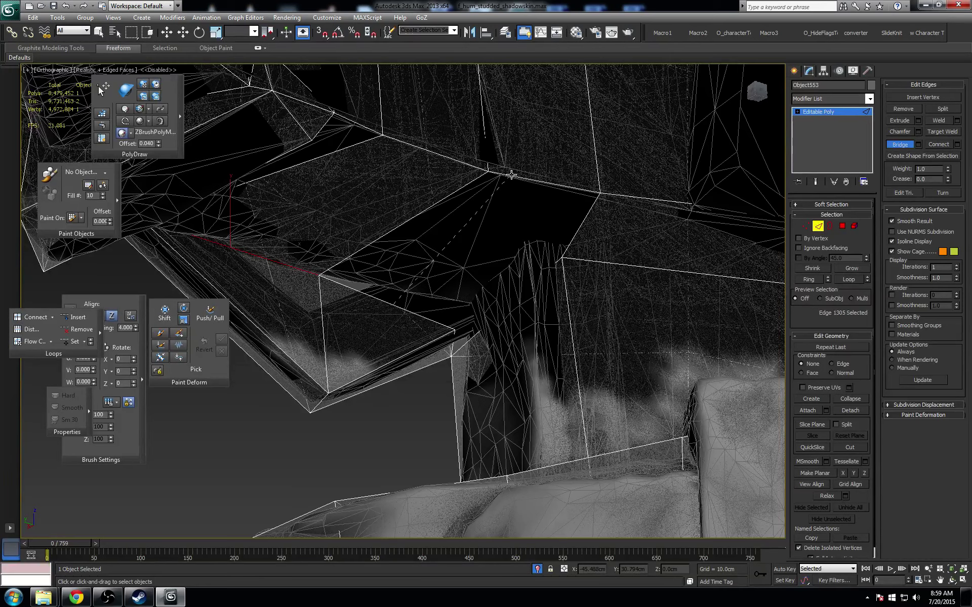
left_click(511, 175)
middle_click_drag(505, 234, 493, 212)
- Move the vertex just below the V-shaped ledge's outer end up and inward to fit the high-poly surface
key("w")
key("1")
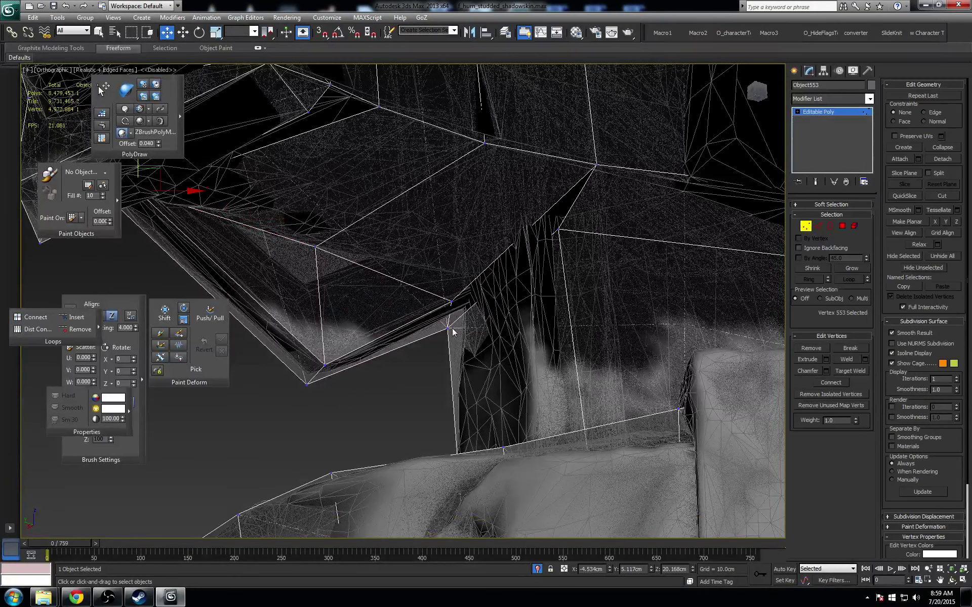
left_click(448, 329)
middle_click_drag(447, 328, 490, 315, "alt")
left_click_drag(476, 327, 454, 285)
middle_click_drag(454, 285, 393, 241, "alt")
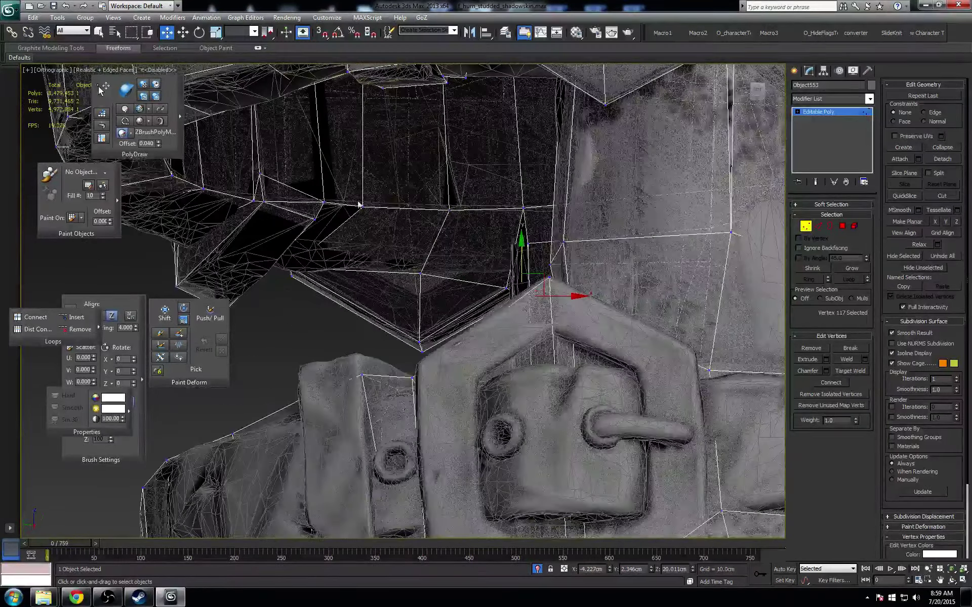
- Target weld the border vertex at the corner of the bridged area to its neighboring border vertex
left_click(361, 208)
middle_click_drag(362, 208, 437, 260, "alt")
scroll(433, 260, "up", 3)
left_click(850, 371)
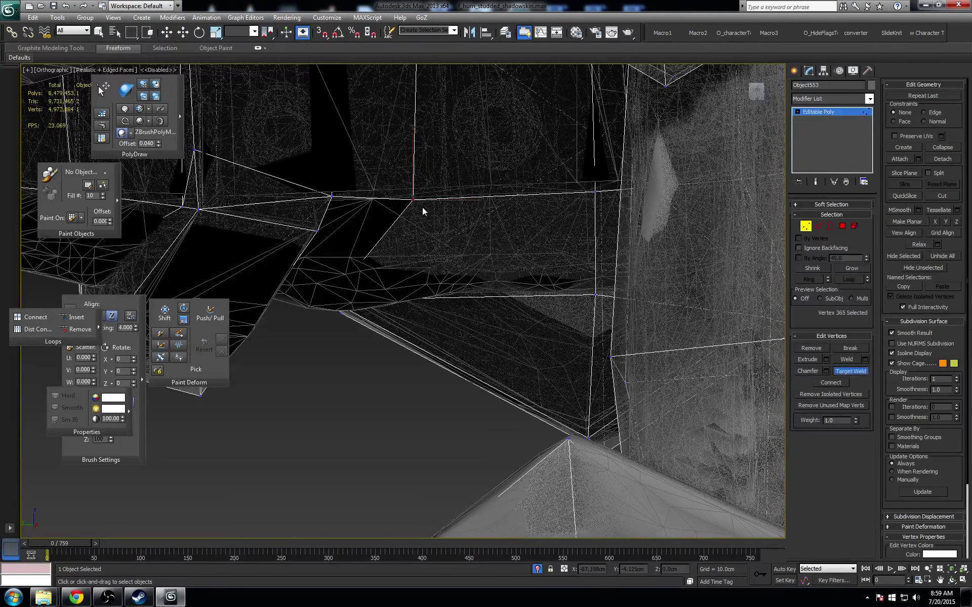
left_click(332, 197)
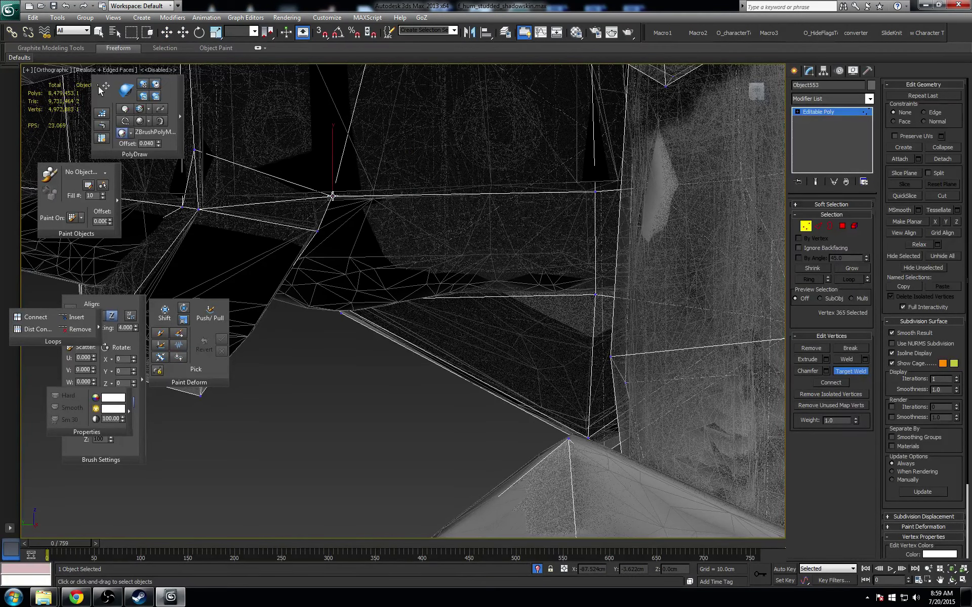
- Select the hidden inner corner vertex at the V-shaped ledge's upper end and lower it slightly to match the recess
key("w")
scroll(339, 200, "down", 3)
middle_click_drag(339, 199, 310, 271, "alt")
key("F3")
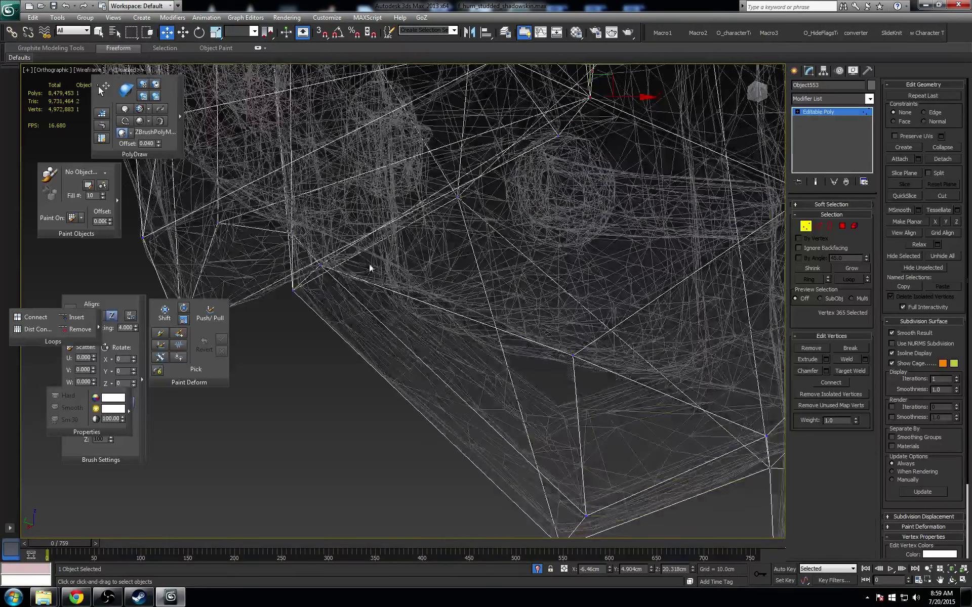
left_click(321, 265)
key("F3")
mouse_move(387, 266)
middle_mouse_down()
mouse_move(399, 261)
mouse_move(375, 267)
middle_mouse_up()
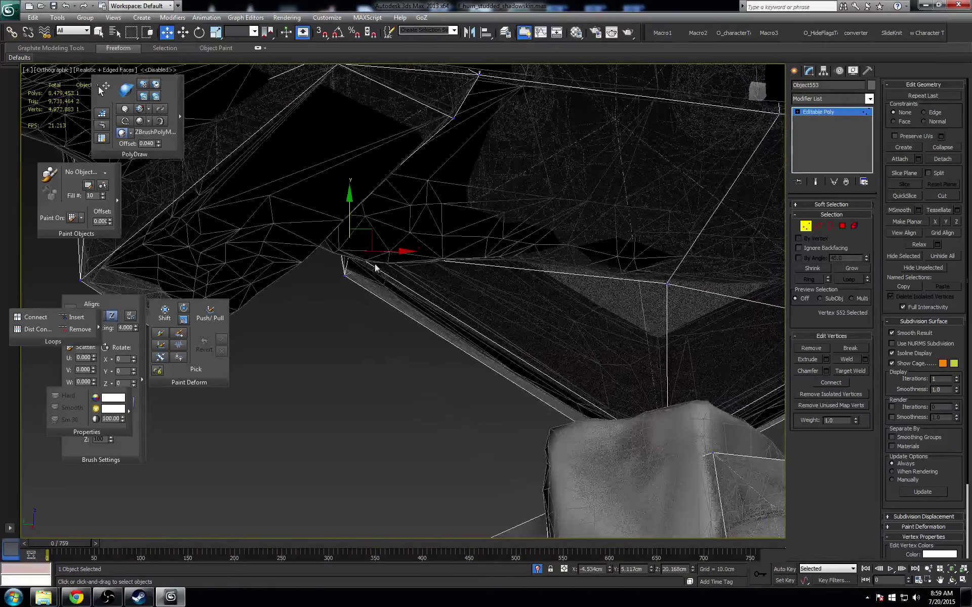
middle_click_drag(438, 242, 402, 251, "alt")
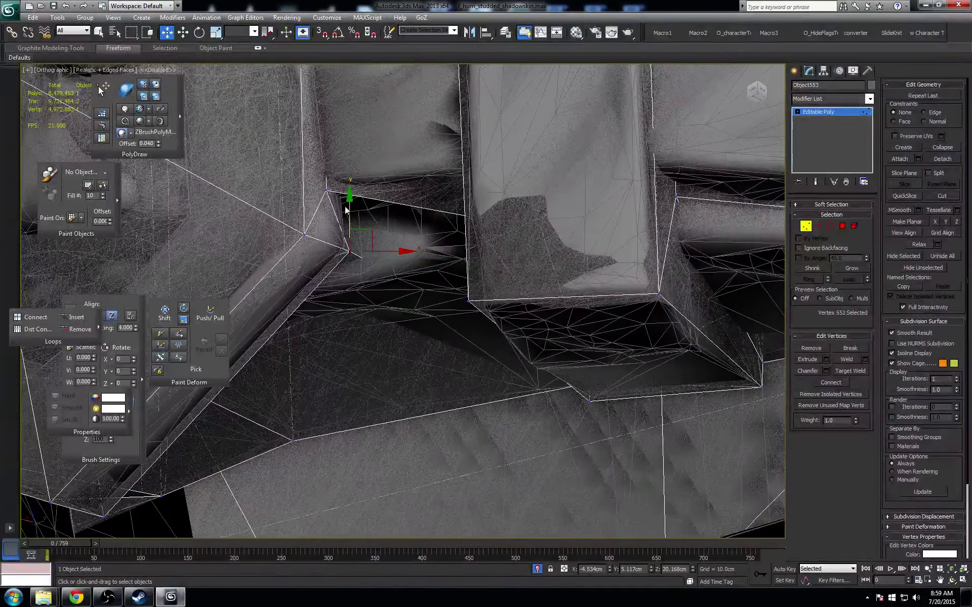
left_click_drag(347, 212, 347, 219)
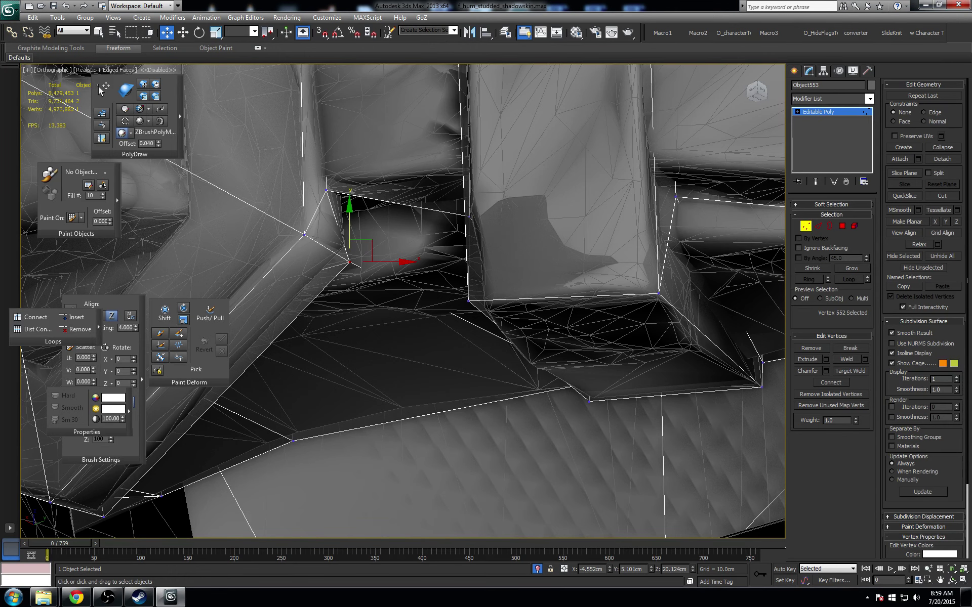
- Cut a new edge across the polygon above the recess, from the recess's upper corner vertex to the strap's side edge
middle_click_drag(453, 266, 401, 251)
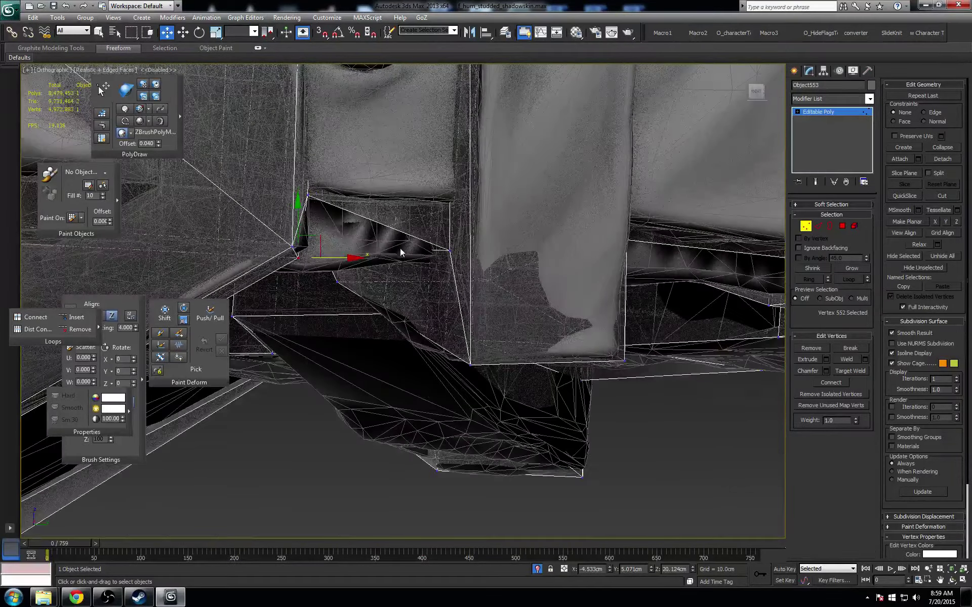
left_click(941, 196)
middle_click_drag(429, 186, 408, 200, "alt")
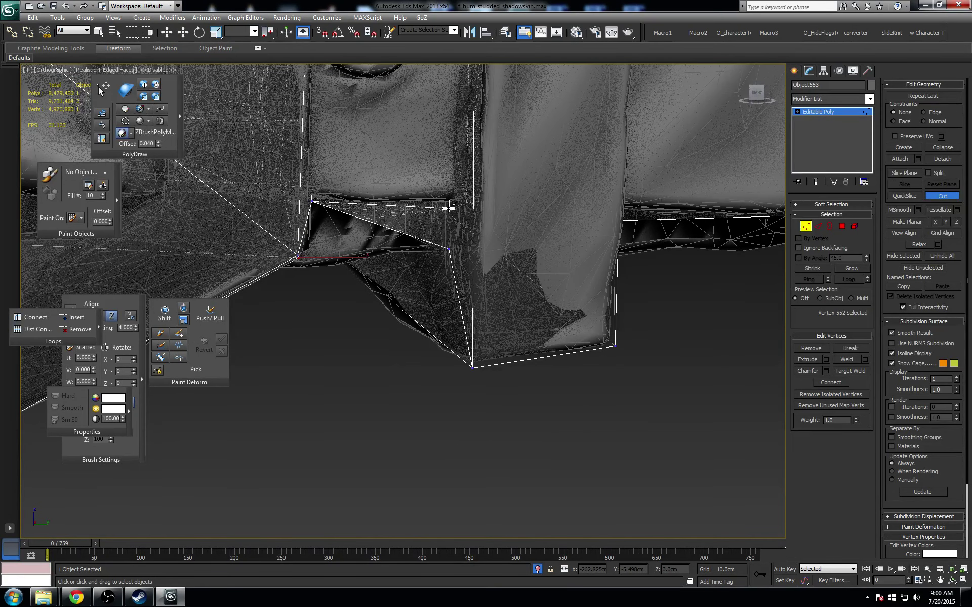
key("w")
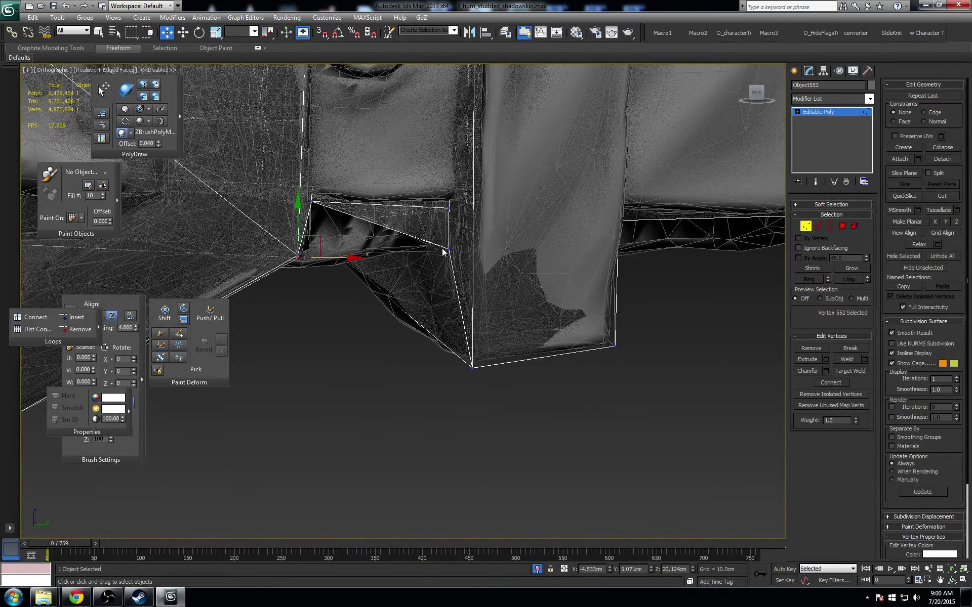
- Target weld the strap-side vertex of the recess to the new cut vertex above it
left_click(448, 249)
left_click(844, 373)
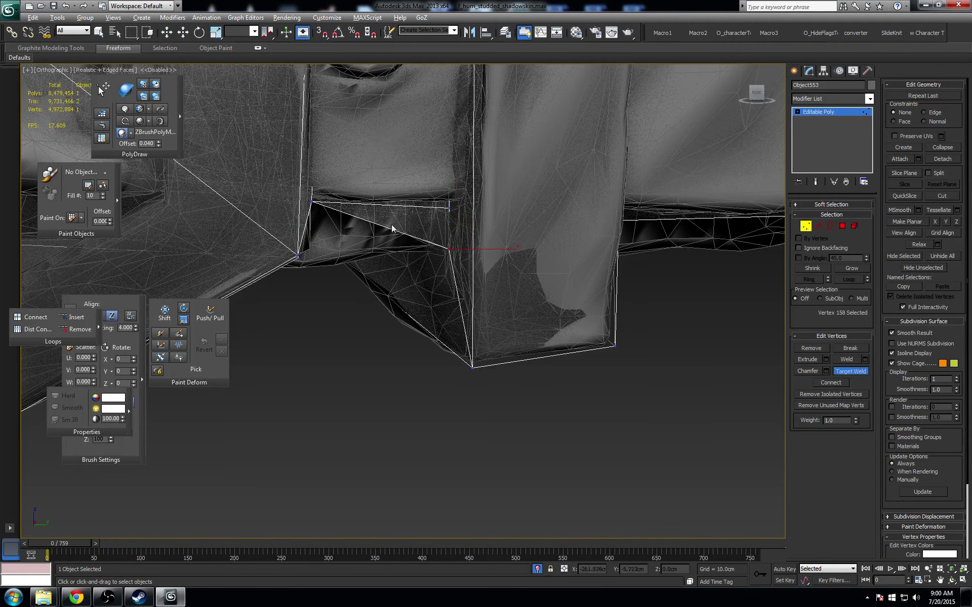
left_click(449, 209)
key("w")
scroll(439, 200, "down", 2)
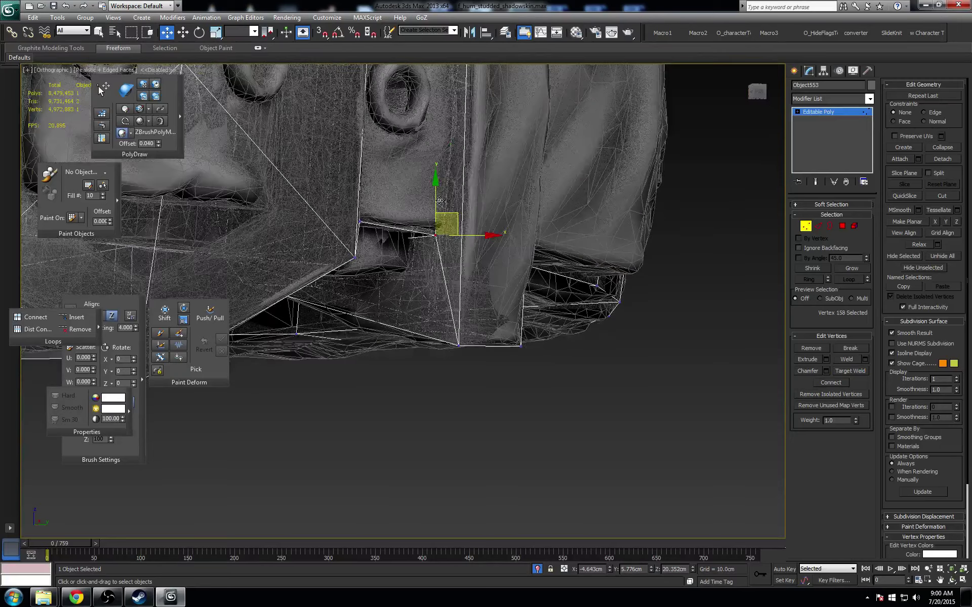
- Lower the strap-side vertex of the recess and shift it sideways until it sits on the high-poly strap corner
scroll(439, 200, "up", 2)
left_click_drag(439, 202, 440, 228)
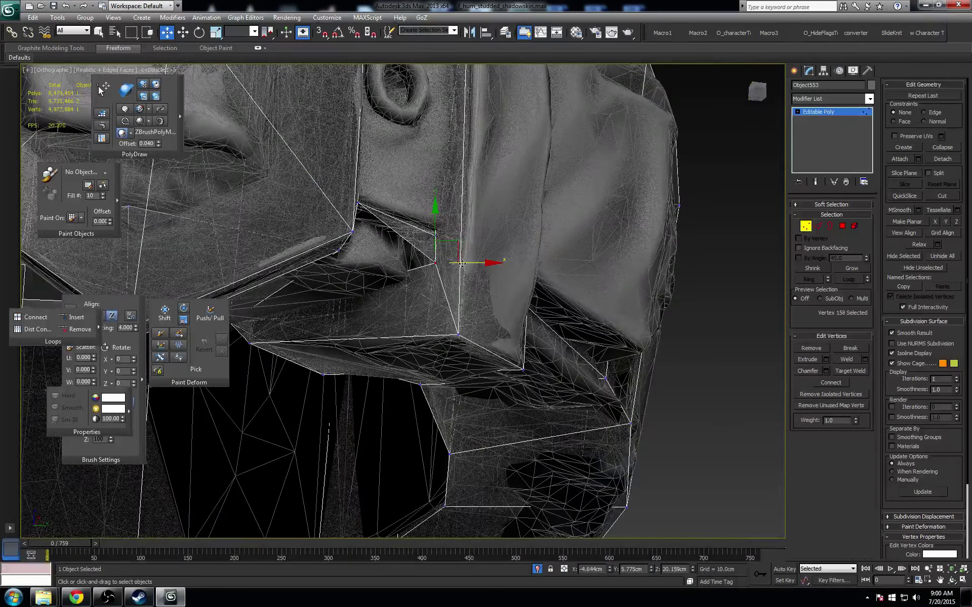
left_click_drag(462, 263, 446, 263)
middle_click_drag(448, 258, 442, 256, "alt")
left_click_drag(419, 222, 418, 233)
middle_click_drag(418, 234, 466, 231, "alt")
left_click_drag(449, 277, 440, 269)
middle_click_drag(441, 269, 430, 274, "alt")
left_click_drag(430, 274, 451, 273)
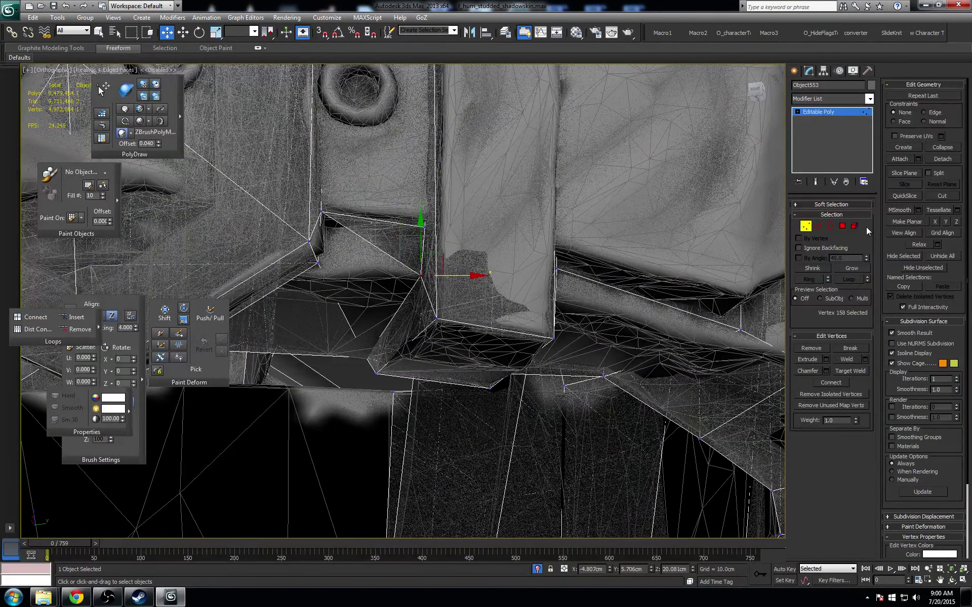
- Delete the polygon covering the recess beside the strap
left_click(841, 226)
left_click(408, 243)
key("Delete")
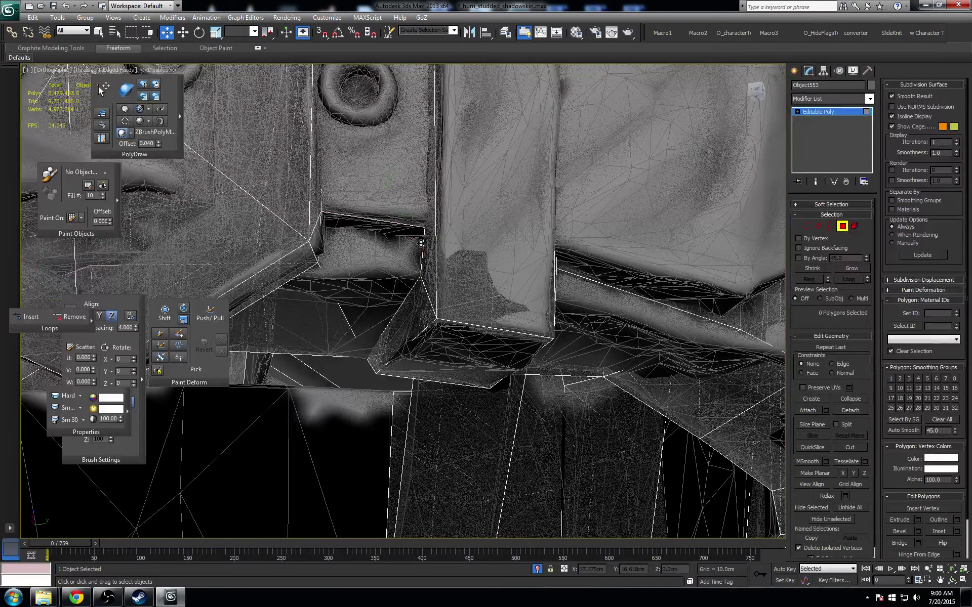
mouse_move(528, 231)
middle_mouse_down("alt")
mouse_move(514, 217)
mouse_move(440, 232)
mouse_move(458, 261)
mouse_move(532, 244)
middle_mouse_up("alt")
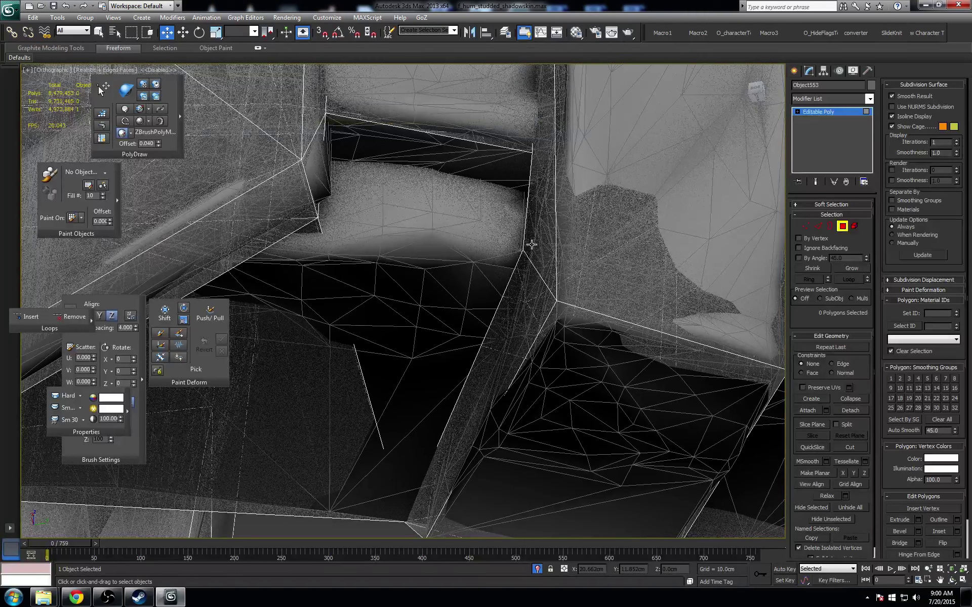
- Try to extend a polygon into the recess from its inner corner with the Extend tool
key("1")
left_click(316, 219)
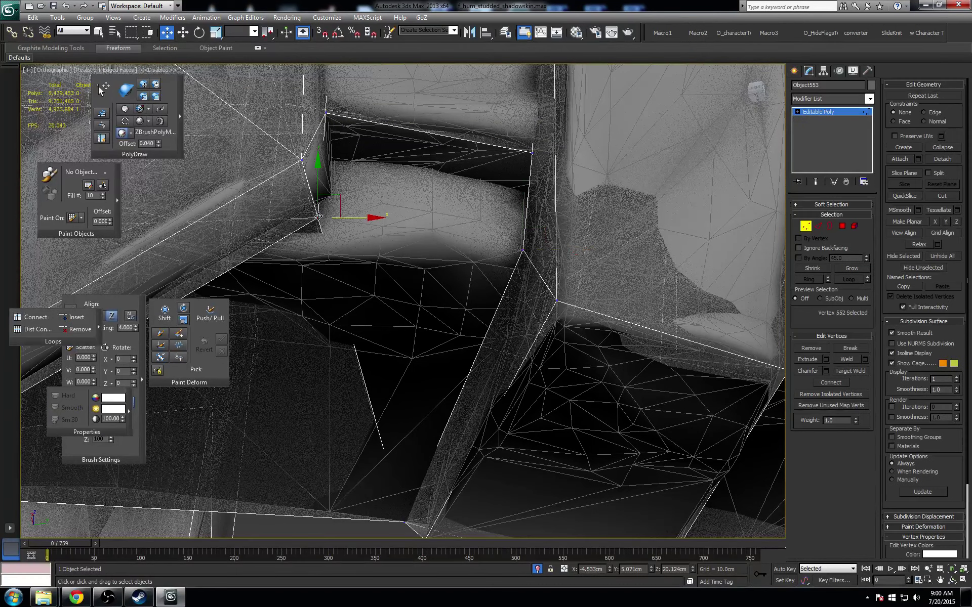
scroll(321, 223, "up", 5)
middle_click_drag(321, 227, 343, 212, "alt")
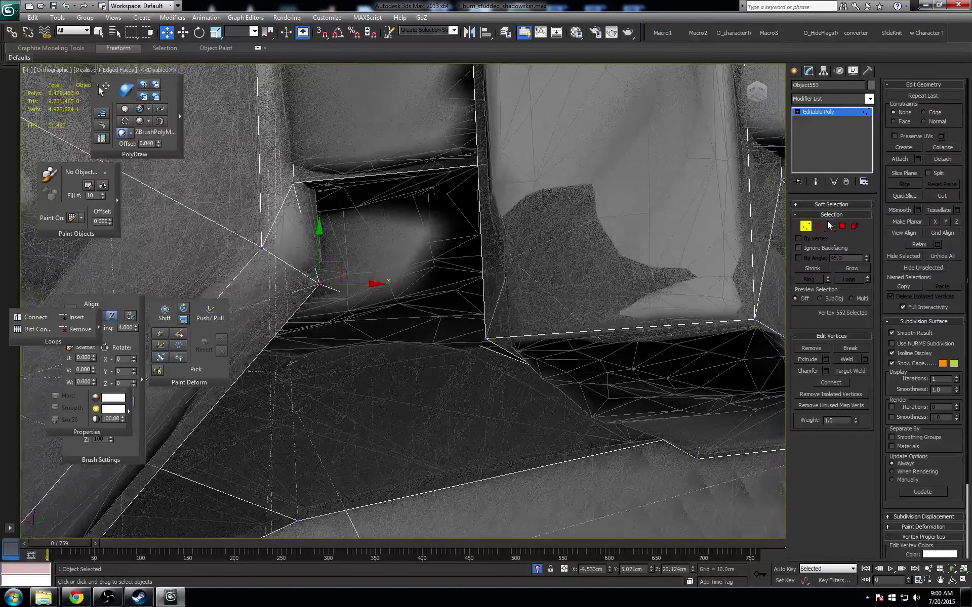
left_click(102, 126)
left_click(326, 223)
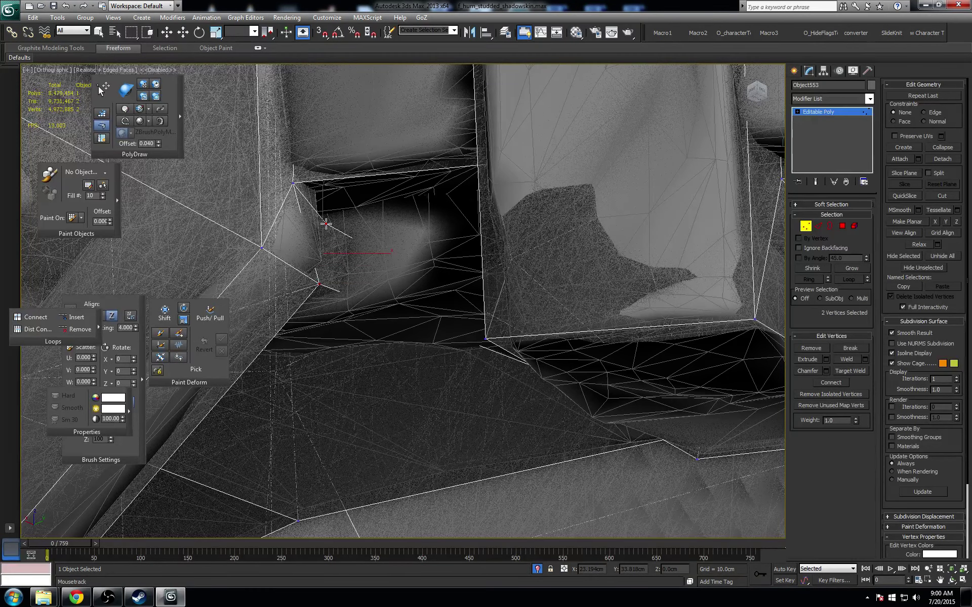
left_click_drag(325, 225, 315, 193)
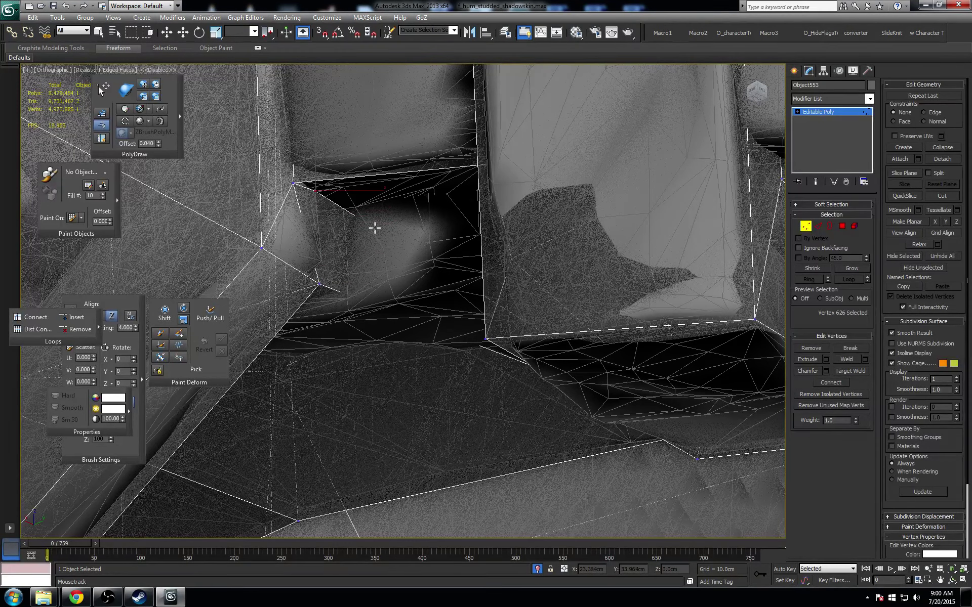
middle_click_drag(386, 231, 393, 208, "alt")
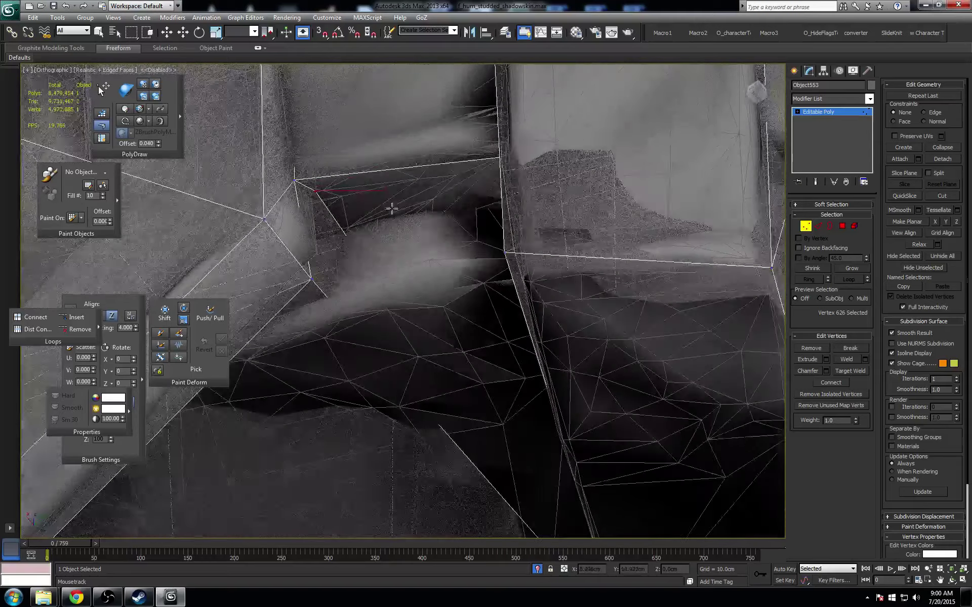
scroll(411, 253, "down", 5)
middle_click_drag(411, 251, 444, 280, "alt")
middle_click_drag(417, 322, 411, 294)
scroll(411, 294, "up", 2)
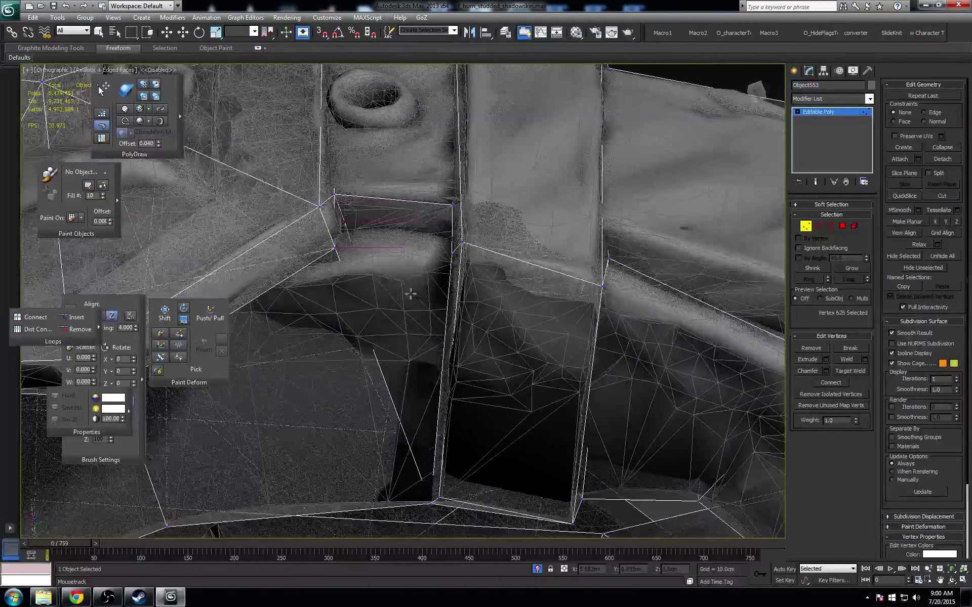
key("ctrl+z")
key("ctrl+z")
key("ctrl+z")
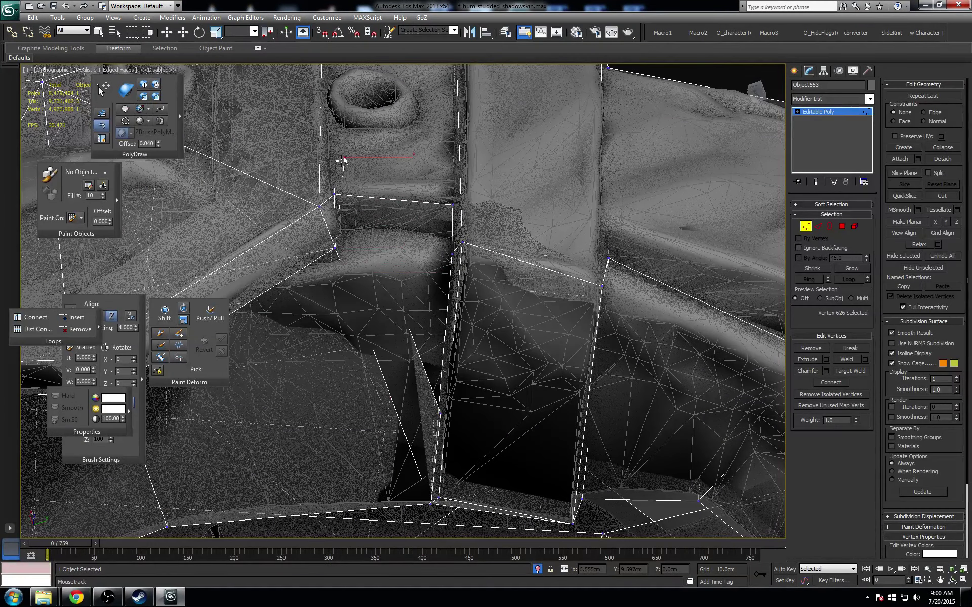
- Extend a polygon across the gap below the recess and target weld its free vertices to the neighboring strap vertices
left_click_drag(342, 161, 451, 255)
middle_click_drag(454, 329, 456, 312, "alt")
key("F3")
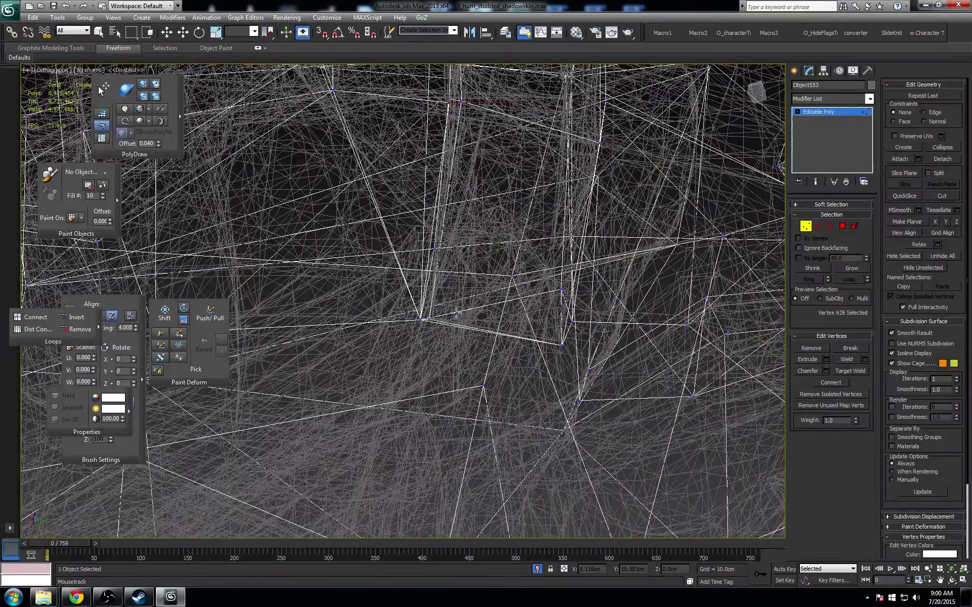
middle_click_drag(452, 260, 459, 278, "alt")
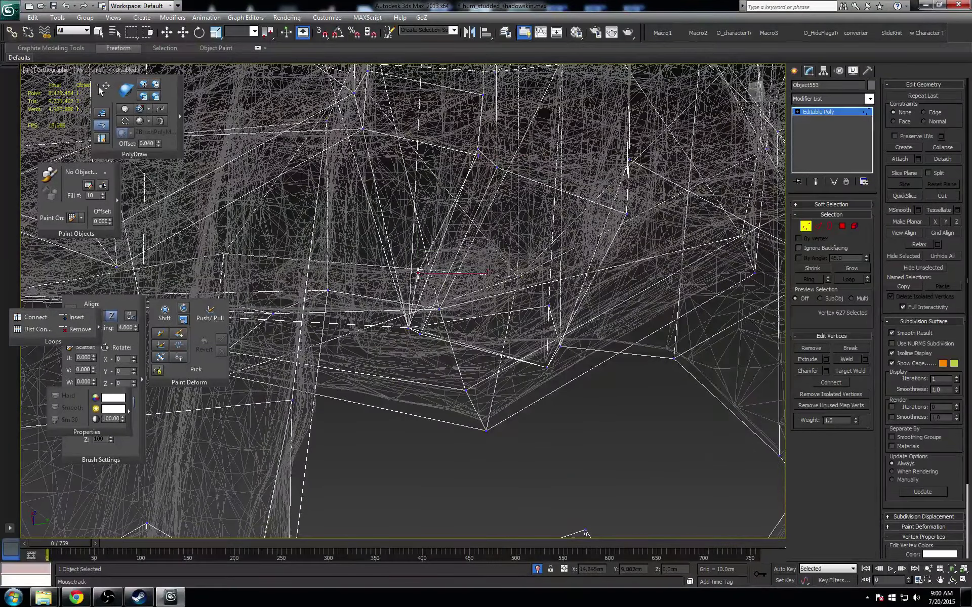
left_click(419, 273)
key("w")
left_click(850, 371)
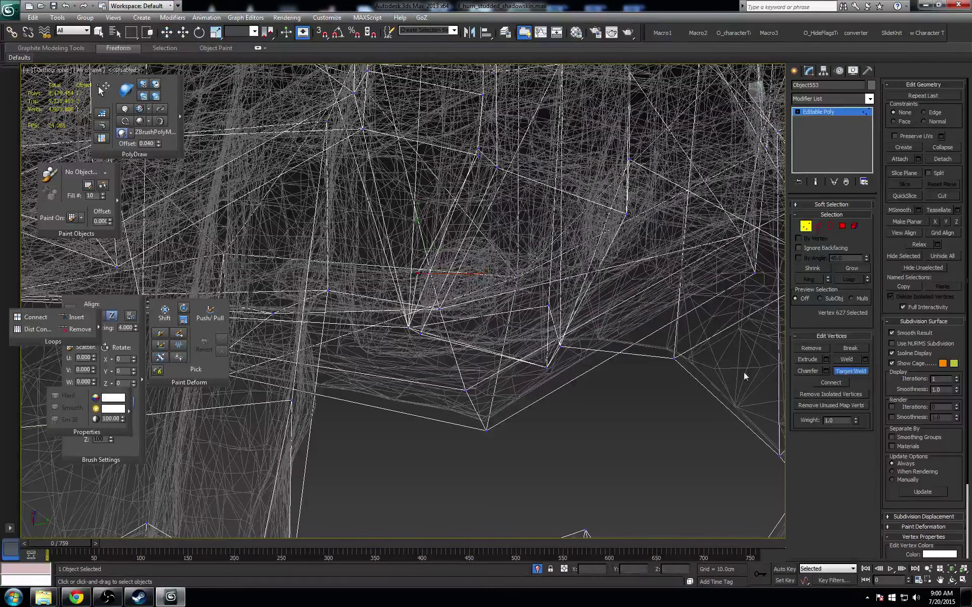
left_click(410, 327)
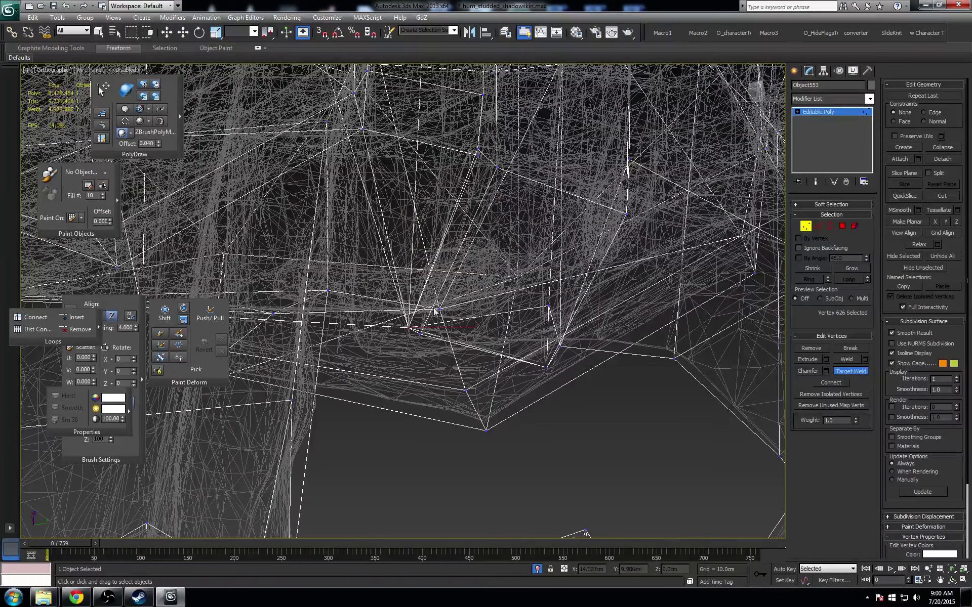
key("F3")
left_click(477, 150)
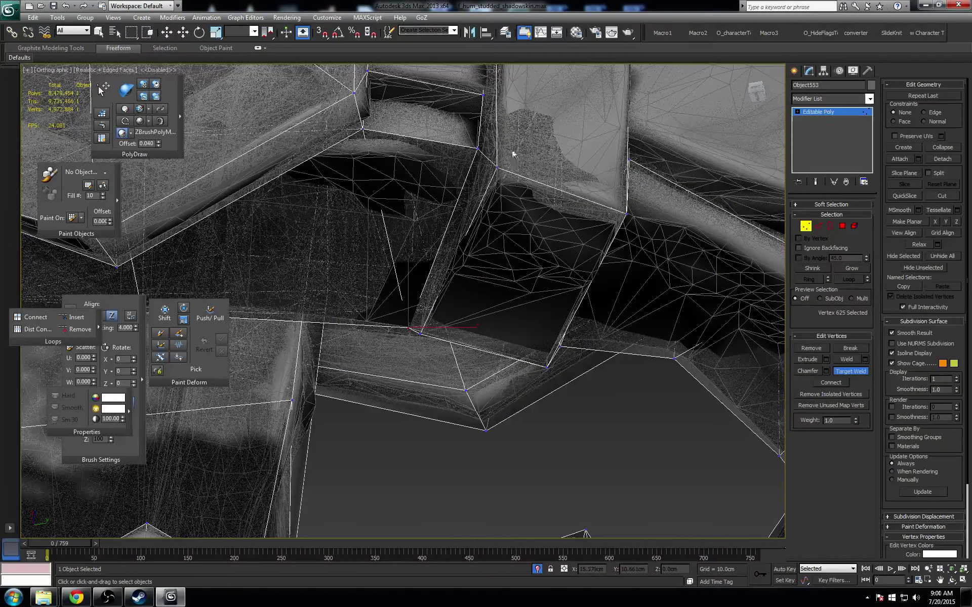
- Select the recess's upper strap-side vertex and nudge it sideways toward the strap
key("w")
middle_click_drag(511, 142, 509, 220)
scroll(510, 192, "down", 2)
scroll(511, 221, "up", 2)
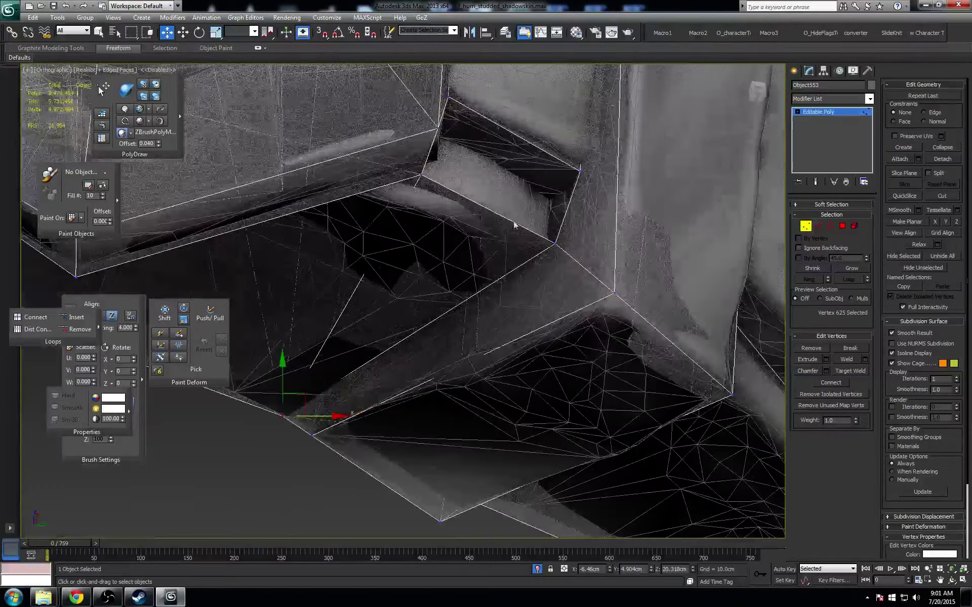
left_click(581, 170)
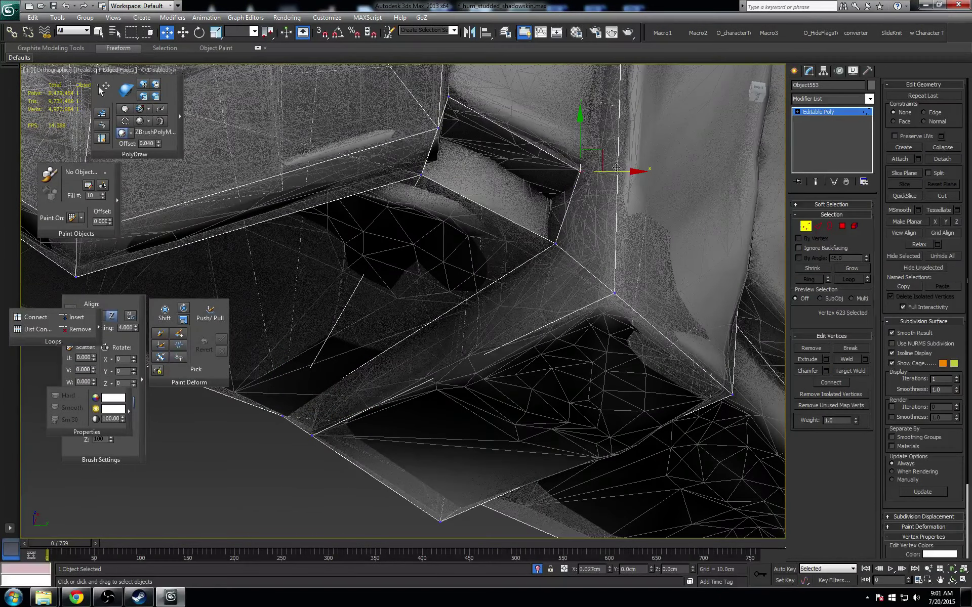
middle_click_drag(633, 178, 648, 202, "alt")
- Connect the three long side edges of the strap with one segment and a slide of about 60
key("2")
left_click(544, 218)
middle_click_drag(544, 218, 616, 223, "alt")
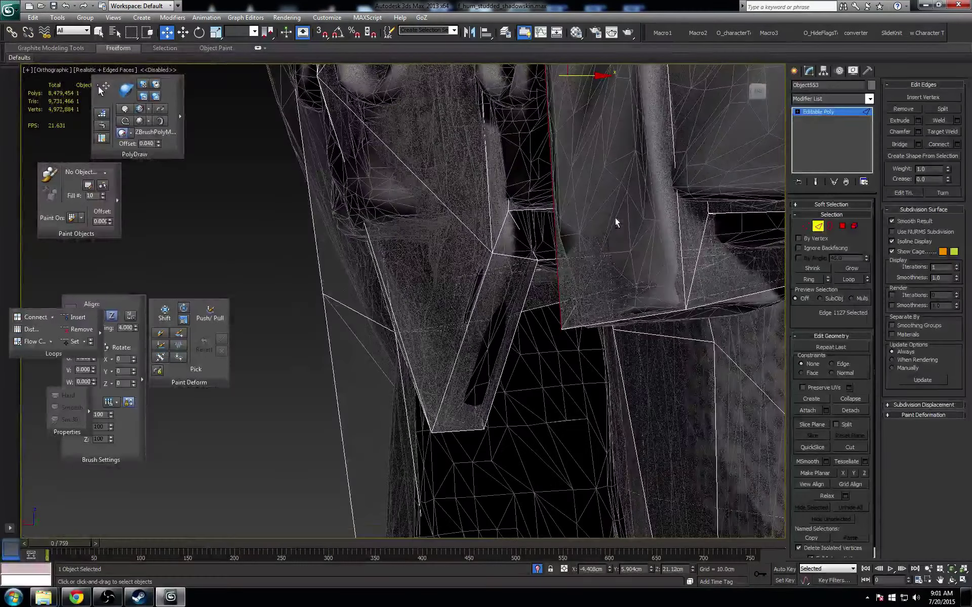
left_click(676, 194, "ctrl")
scroll(675, 194, "down", 4)
middle_click_drag(676, 193, 758, 263, "alt")
scroll(639, 213, "up", 4)
left_click(702, 181, "ctrl")
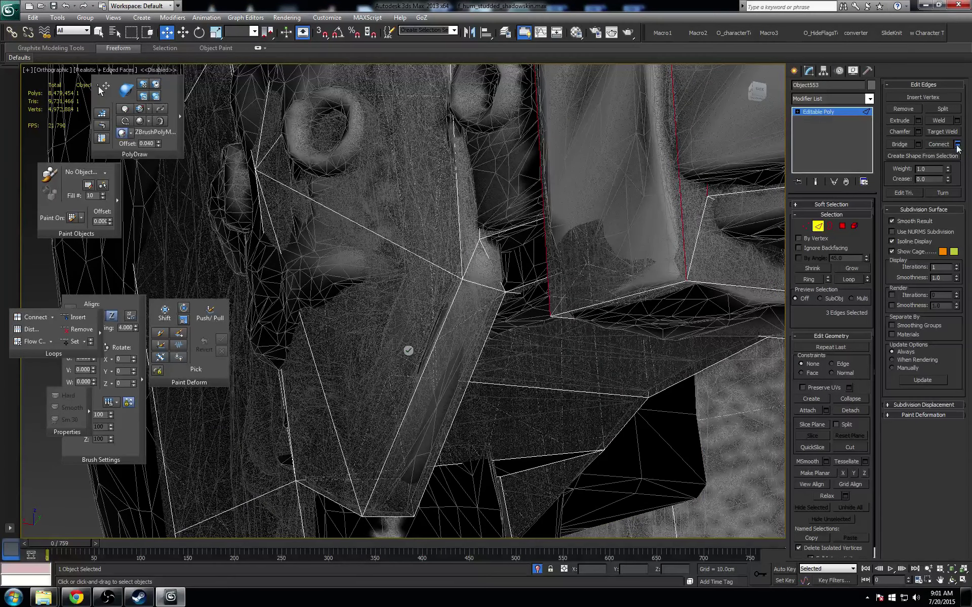
left_click_drag(416, 336, 538, 327)
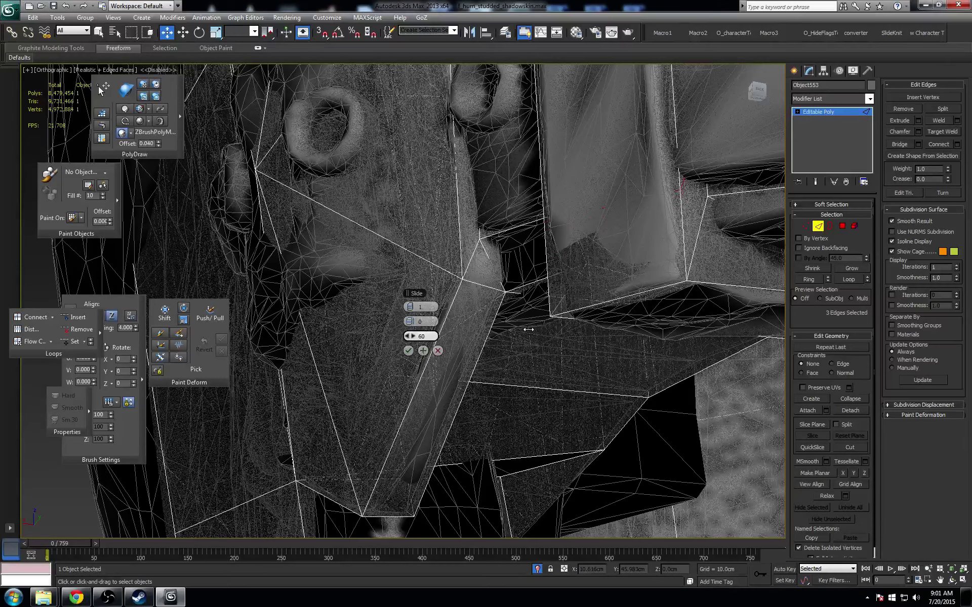
left_click(408, 351)
- Target weld the extra vertex created by the strap connection to the neighboring vertex below it
key("F3")
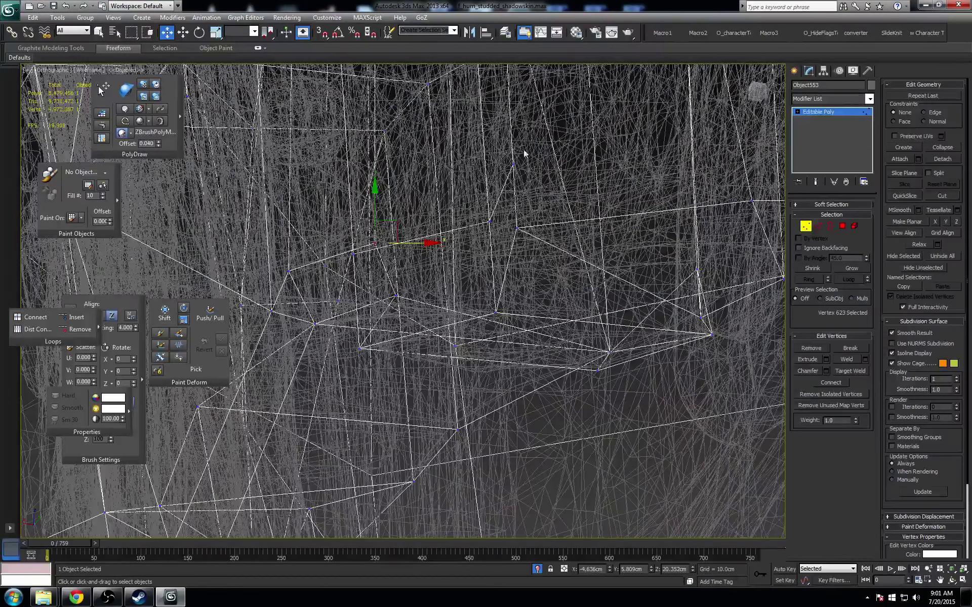
left_click(851, 371)
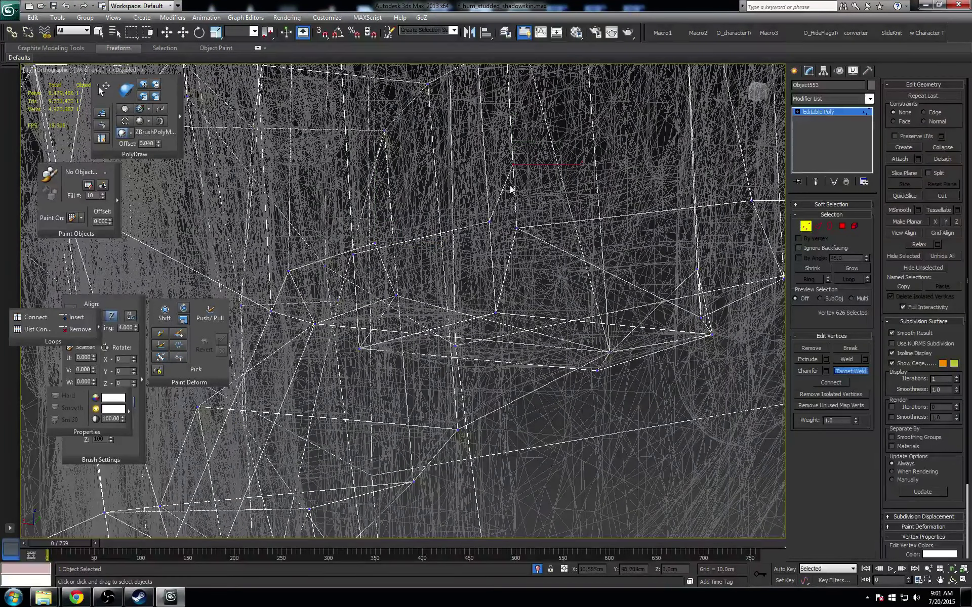
right_click(517, 228)
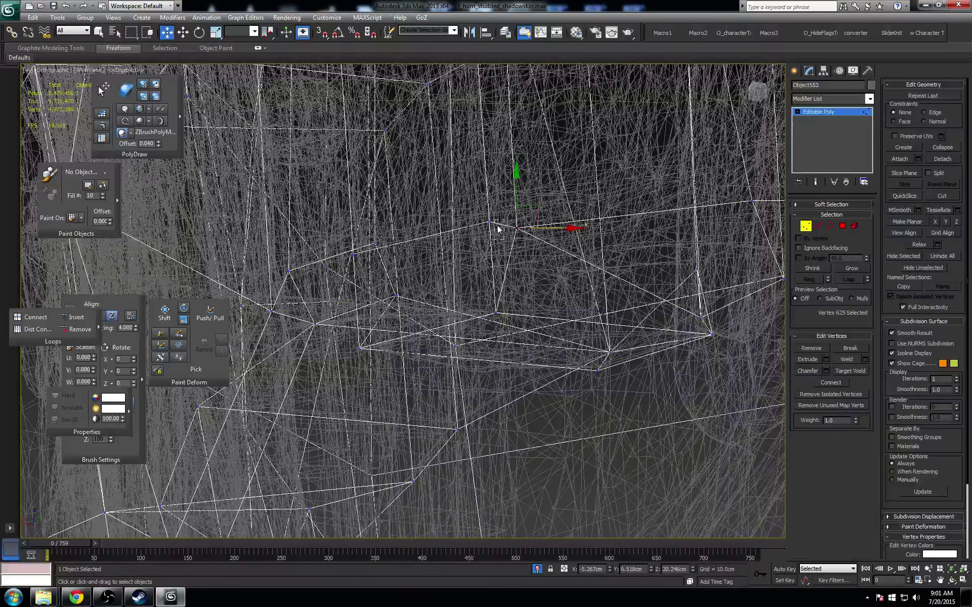
- Connect the new vertex on the strap's front edge to the recess's upper strap-side vertex
scroll(491, 164, "down", 3)
middle_click_drag(458, 188, 478, 231, "alt")
middle_click_drag(478, 231, 536, 245)
scroll(526, 247, "up", 3)
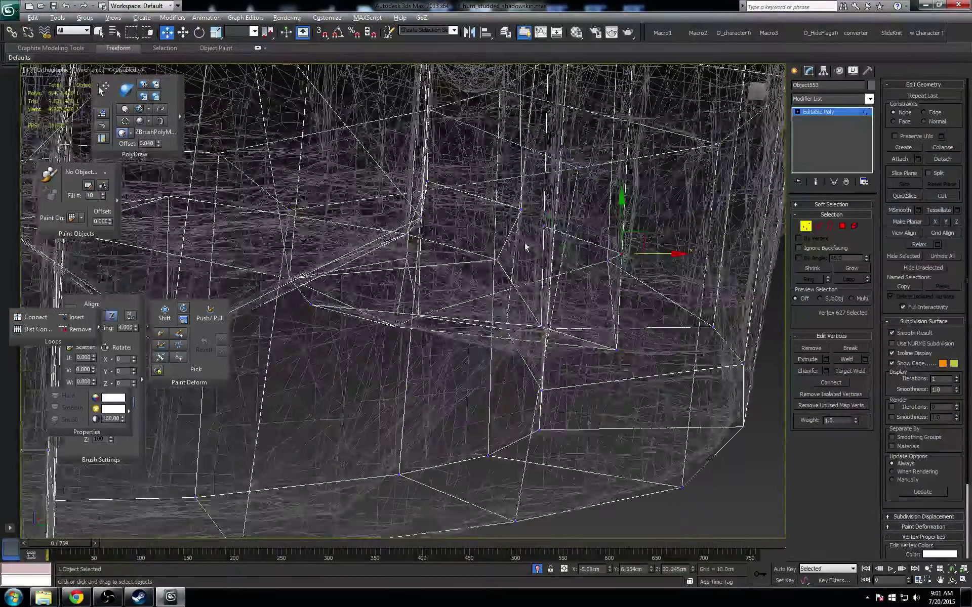
left_click(542, 228)
left_click(521, 211, "ctrl")
key("F3")
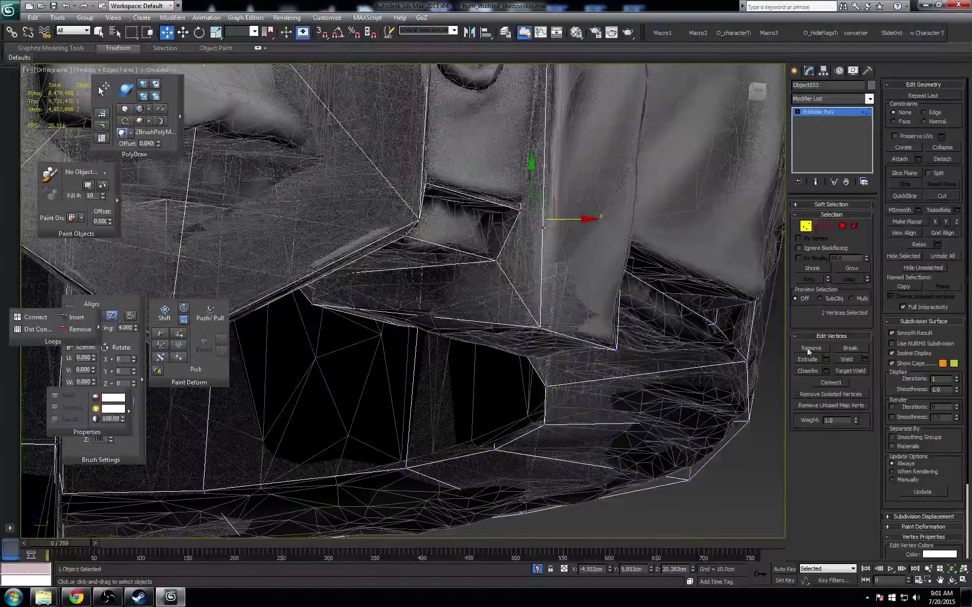
left_click(830, 382)
- Shift the new vertices on both sides of the strap sideways to fit the high-poly strap, and save the scene
left_click(543, 228)
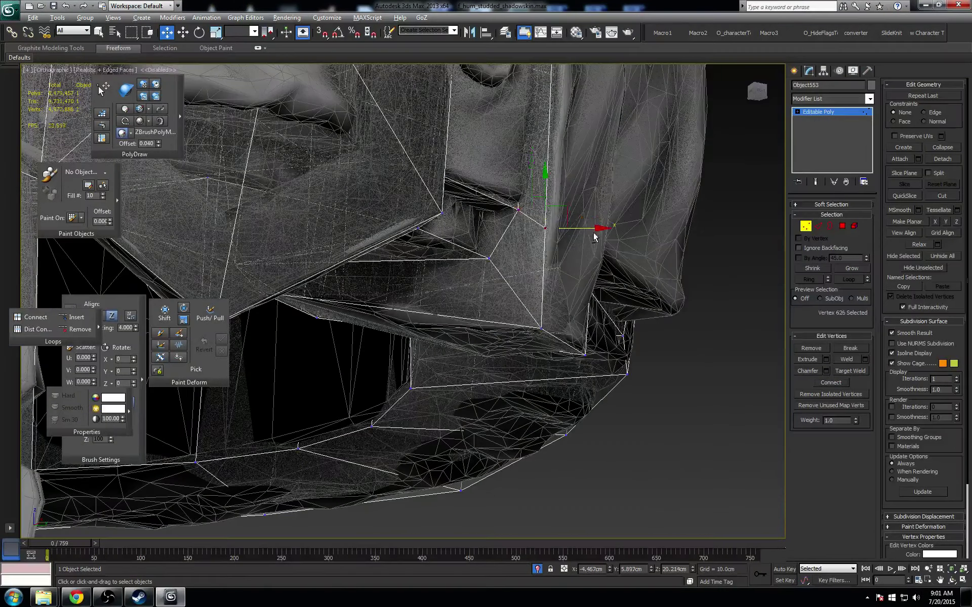
middle_click_drag(594, 235, 445, 243, "alt")
left_click(626, 201, "ctrl")
middle_click_drag(626, 200, 669, 210, "alt")
left_click_drag(629, 215, 614, 215)
middle_click_drag(537, 223, 559, 226, "alt")
left_click(534, 225)
left_click_drag(563, 225, 572, 225)
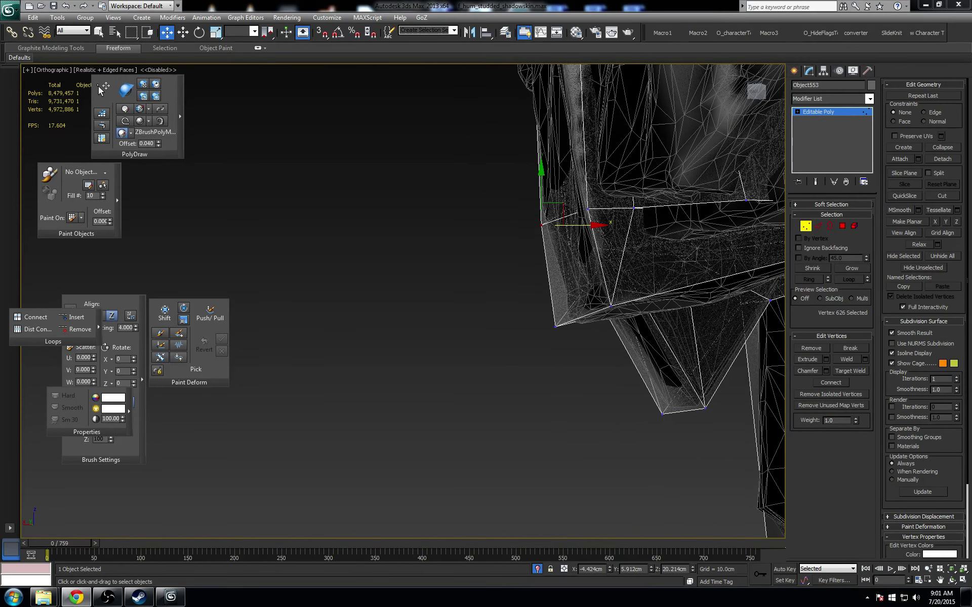
key("ctrl+s")
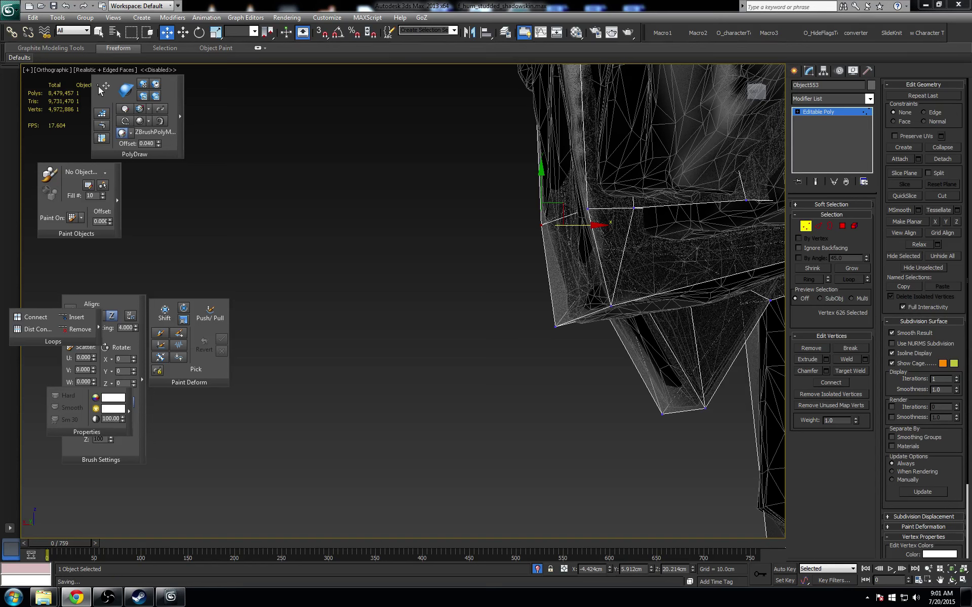